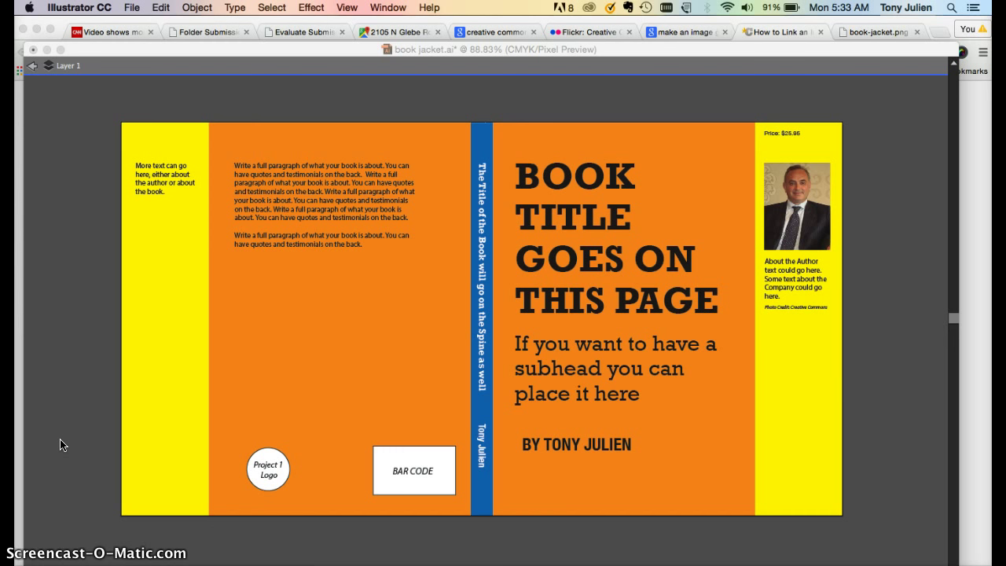
Step: Exit isolation mode, zoom in to 100% on the author text, and return to the Selection tool
{"action": "left_click", "coordinate": [31, 68]}
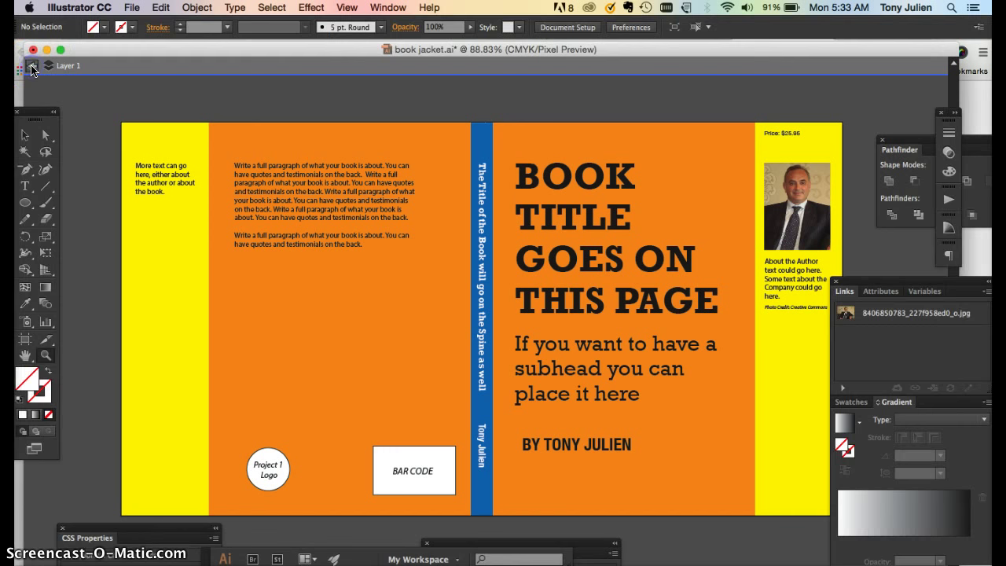
{"action": "left_click", "coordinate": [33, 67]}
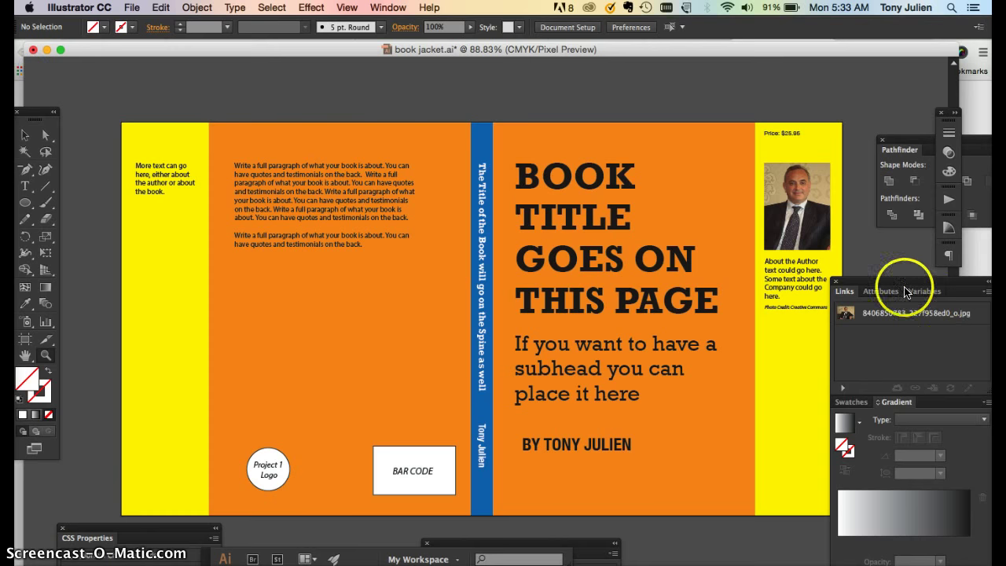
{"action": "left_click_drag", "start_coordinate": [889, 280], "coordinate": [966, 292]}
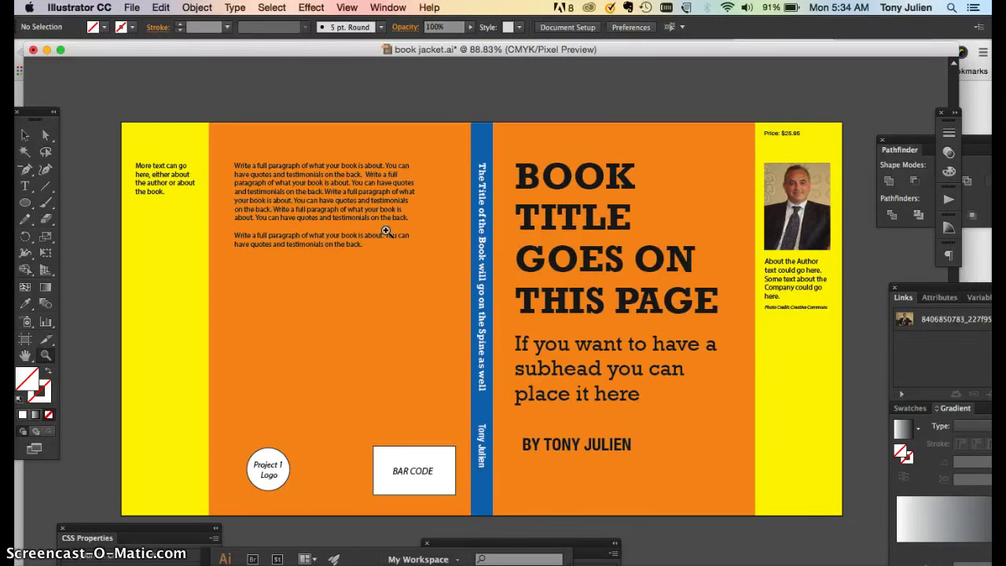
{"action": "left_click", "coordinate": [798, 305]}
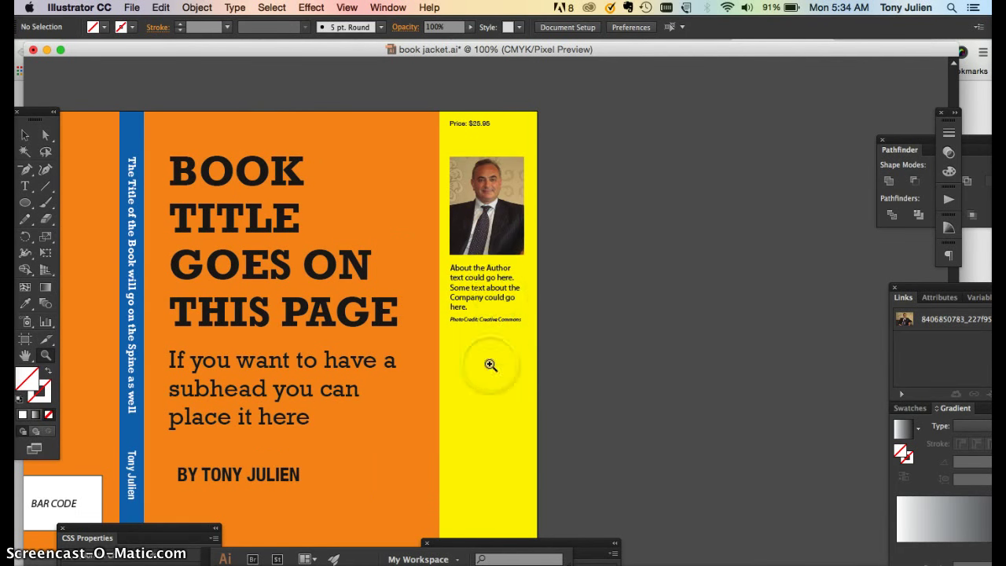
{"action": "scroll", "coordinate": [490, 364], "scroll_direction": "left", "scroll_amount": 10}
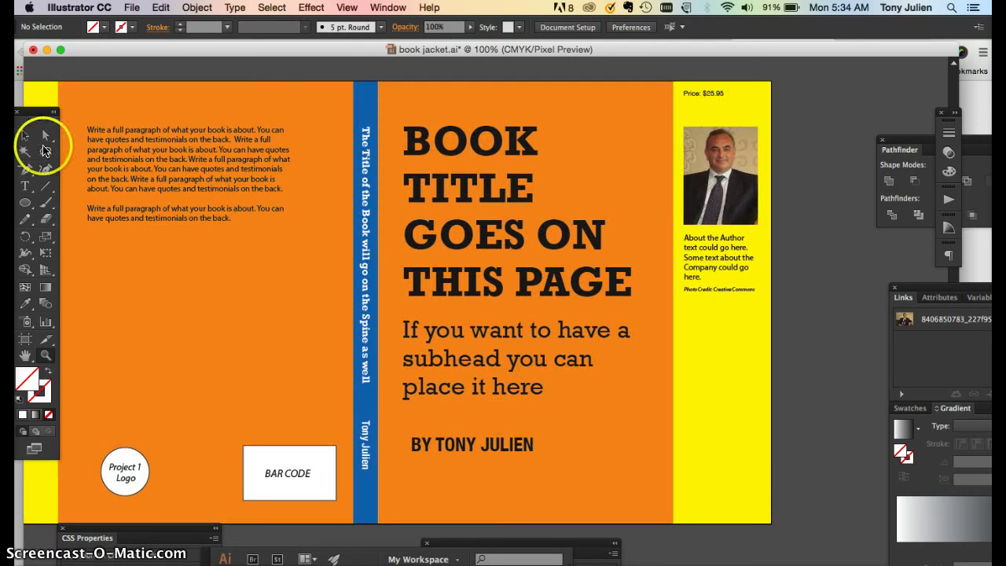
{"action": "left_click", "coordinate": [24, 137]}
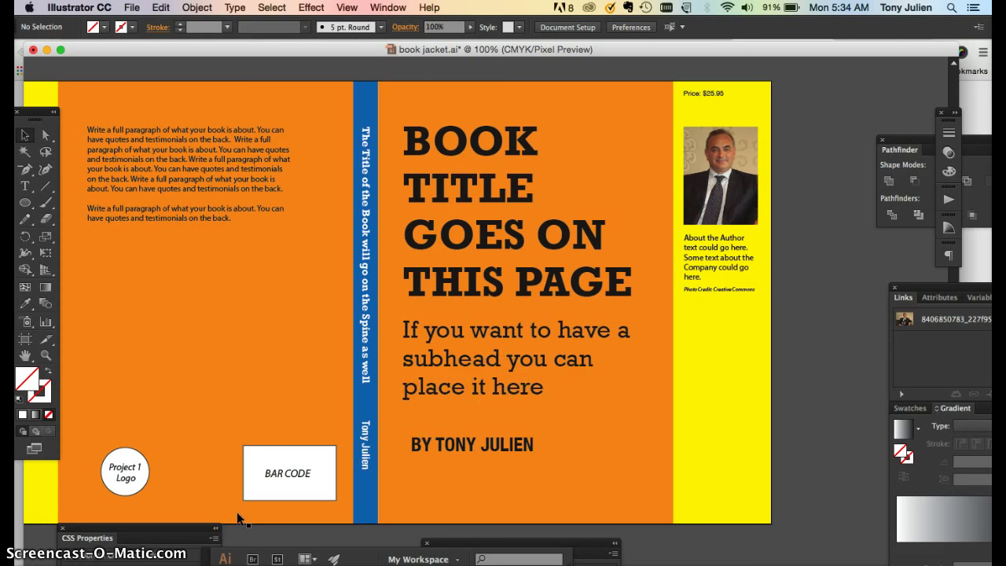
Step: Start a new 640 × 960 px RGB document and select its default name for replacement
{"action": "key", "text": "super+n"}
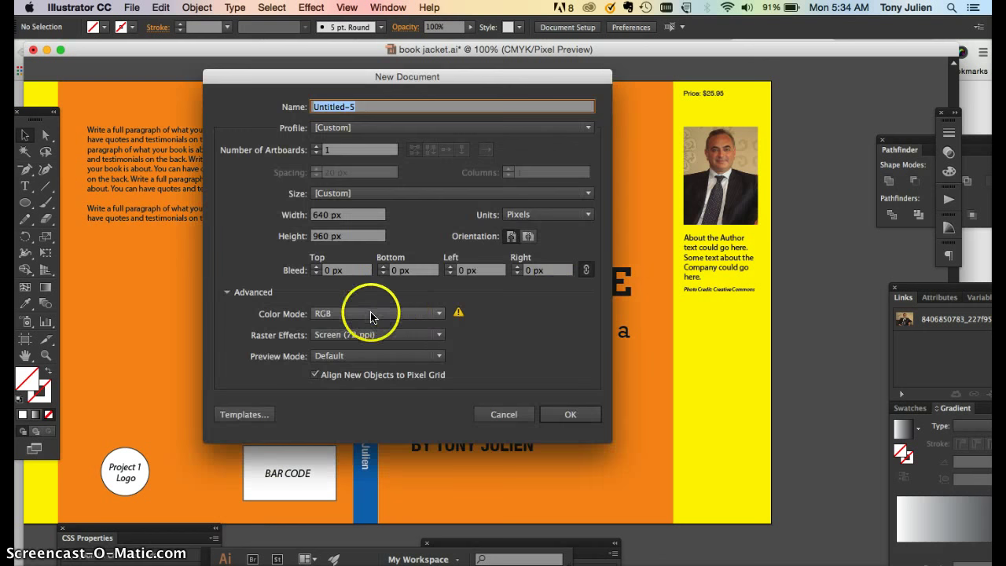
{"action": "left_click", "coordinate": [366, 313]}
{"action": "left_click", "coordinate": [355, 322]}
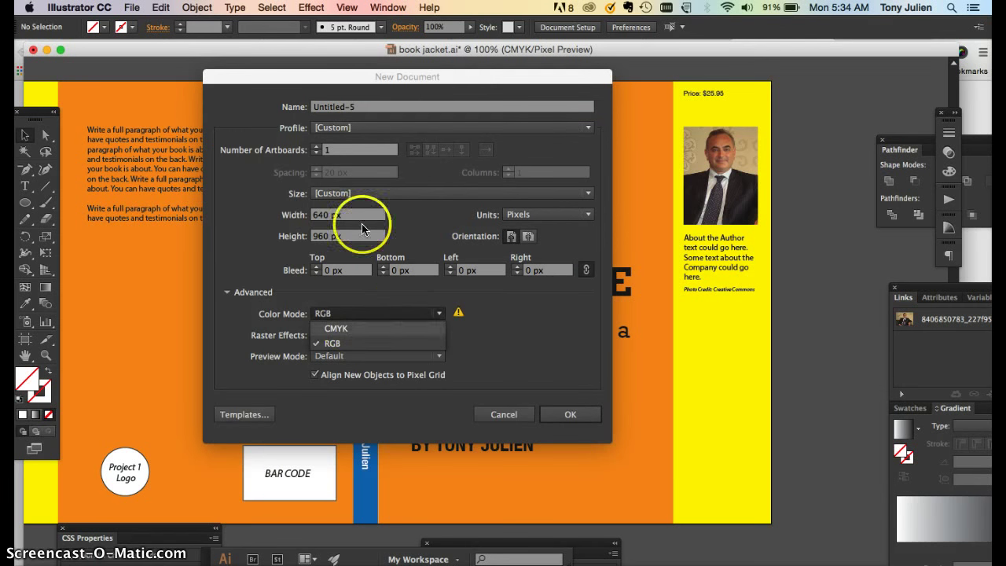
{"action": "left_click_drag", "start_coordinate": [354, 106], "coordinate": [279, 107]}
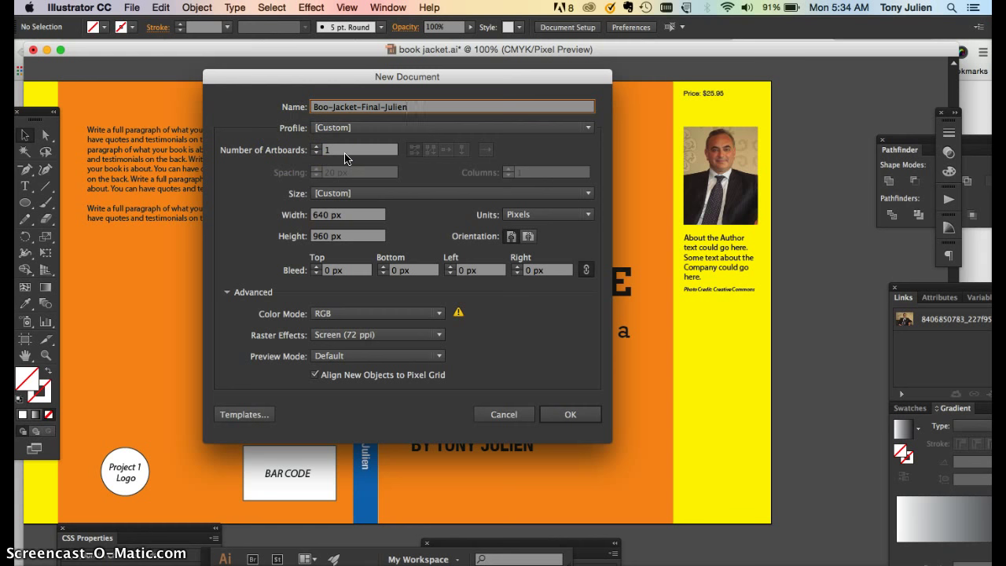
{"action": "left_click", "coordinate": [461, 193]}
{"action": "left_click", "coordinate": [223, 195]}
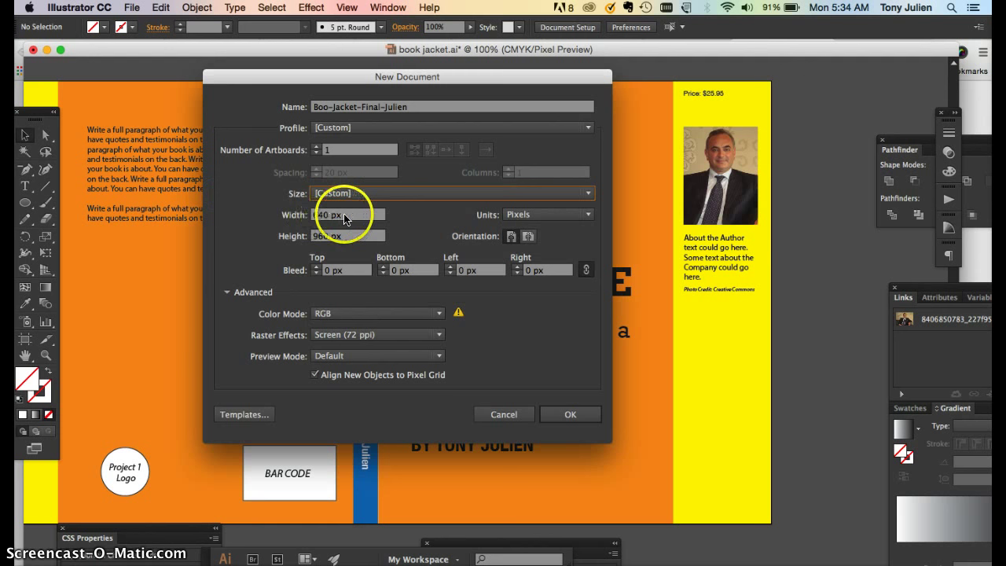
{"action": "left_click", "coordinate": [318, 217]}
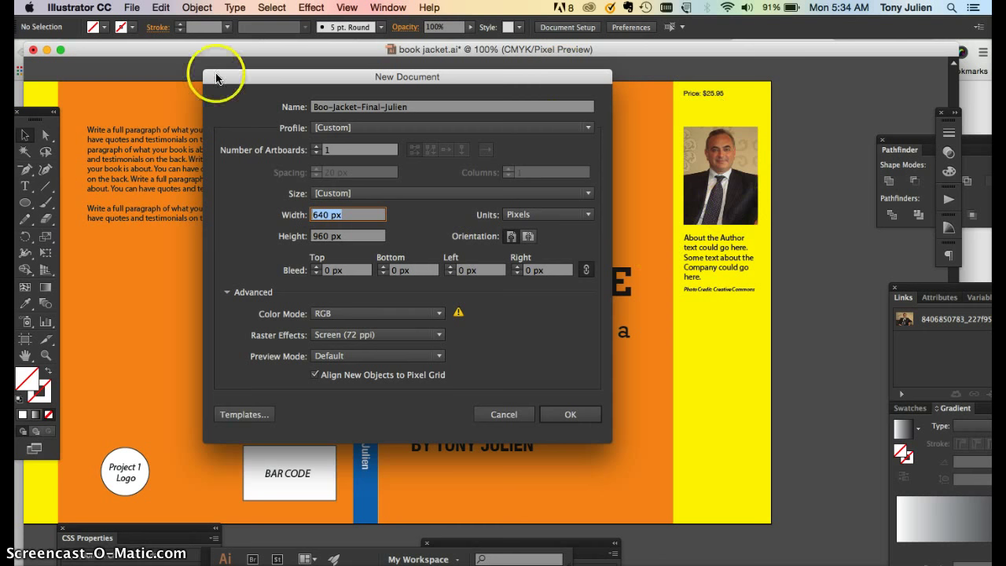
{"action": "left_click_drag", "start_coordinate": [269, 78], "coordinate": [271, 223]}
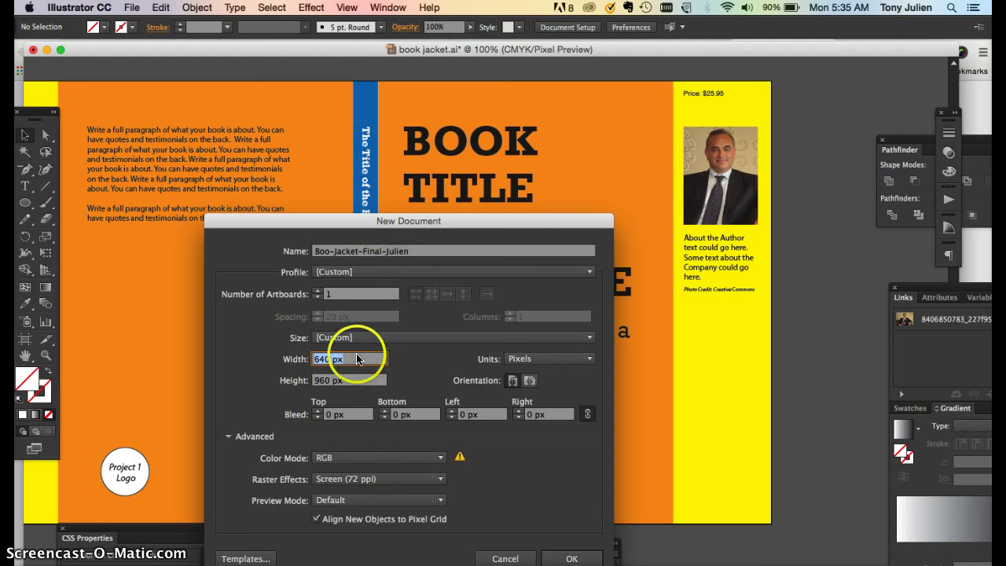
Step: Set the document units to inches, the size to 16.5 × 9 in, and the bleed to 0.125 in
{"action": "left_click", "coordinate": [529, 359]}
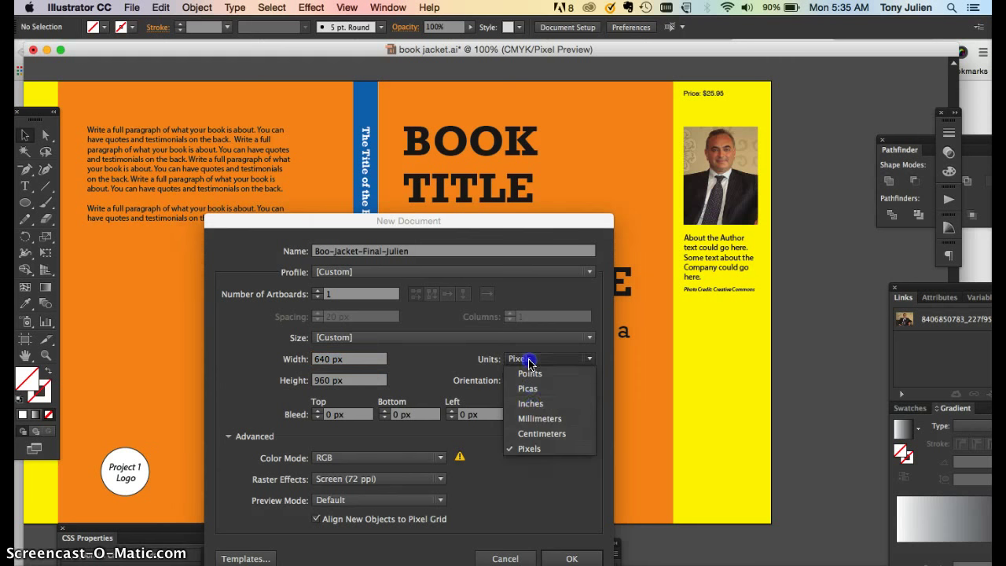
{"action": "left_click", "coordinate": [537, 406]}
{"action": "left_click_drag", "start_coordinate": [354, 361], "coordinate": [292, 359]}
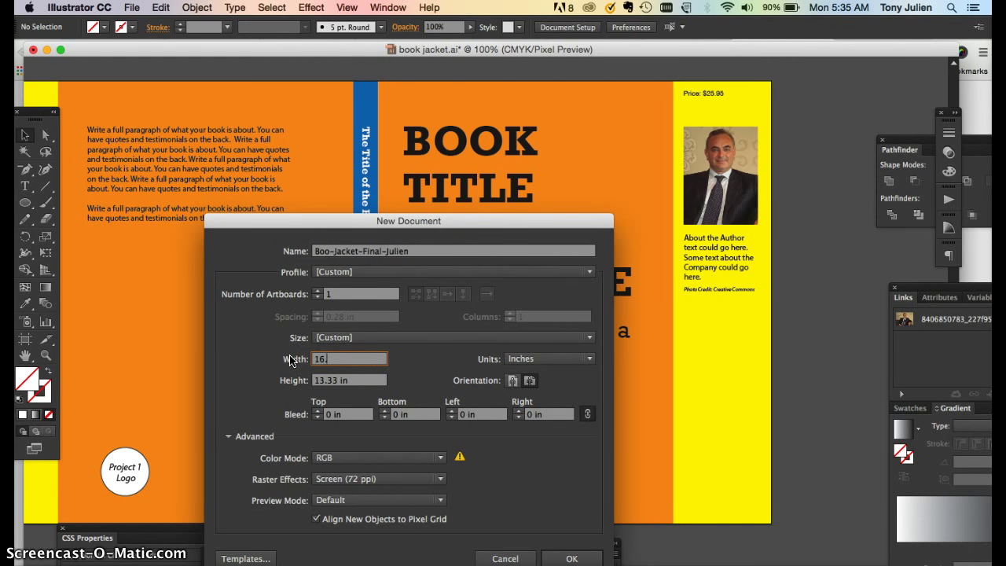
{"action": "left_click_drag", "start_coordinate": [360, 384], "coordinate": [274, 383]}
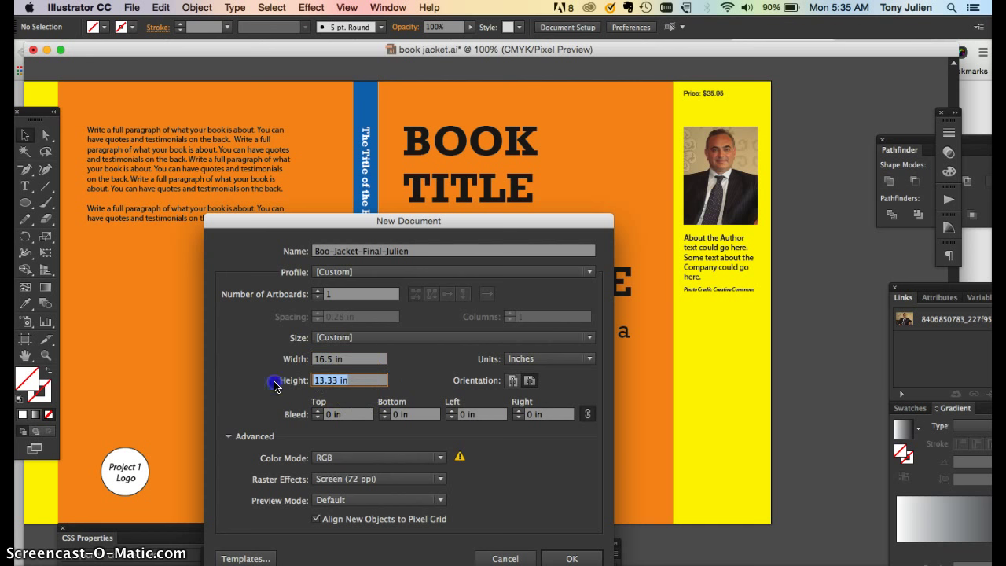
{"action": "left_click_drag", "start_coordinate": [378, 414], "coordinate": [317, 417]}
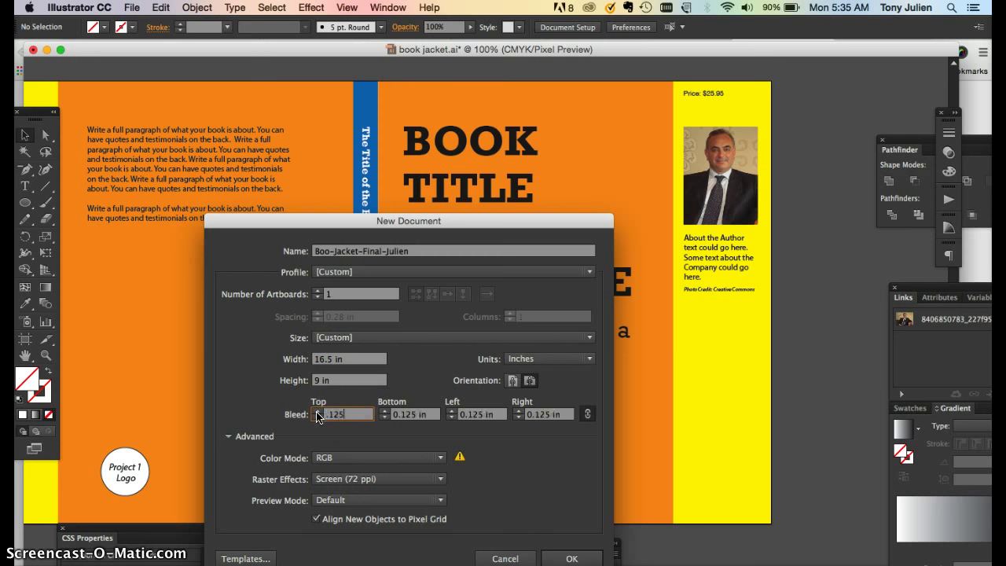
{"action": "type", "text": ".125"}
{"action": "left_click", "coordinate": [426, 416]}
{"action": "left_click", "coordinate": [533, 152]}
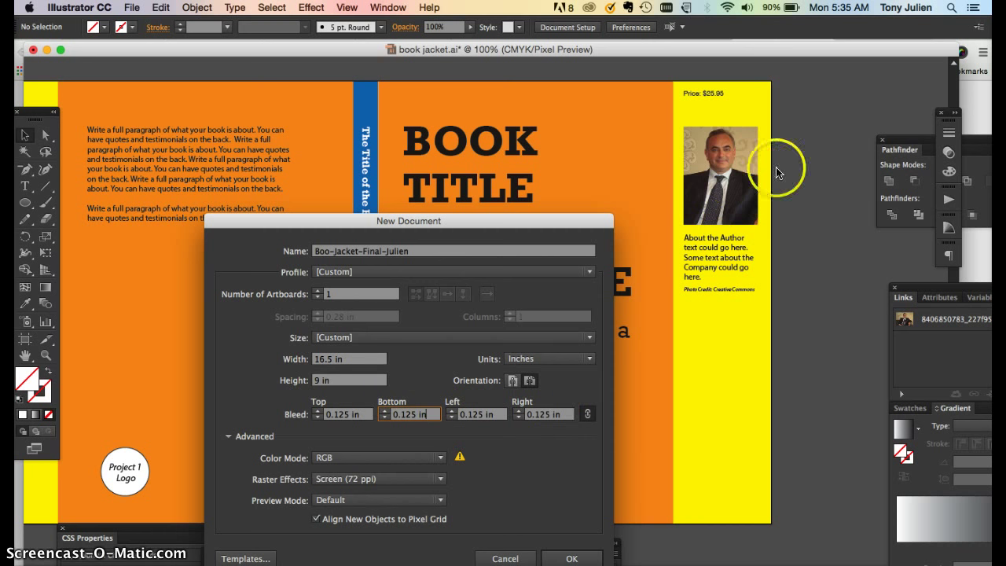
Step: Choose CMYK colour and High (300 ppi) raster effects, then create the document
{"action": "left_click", "coordinate": [363, 457]}
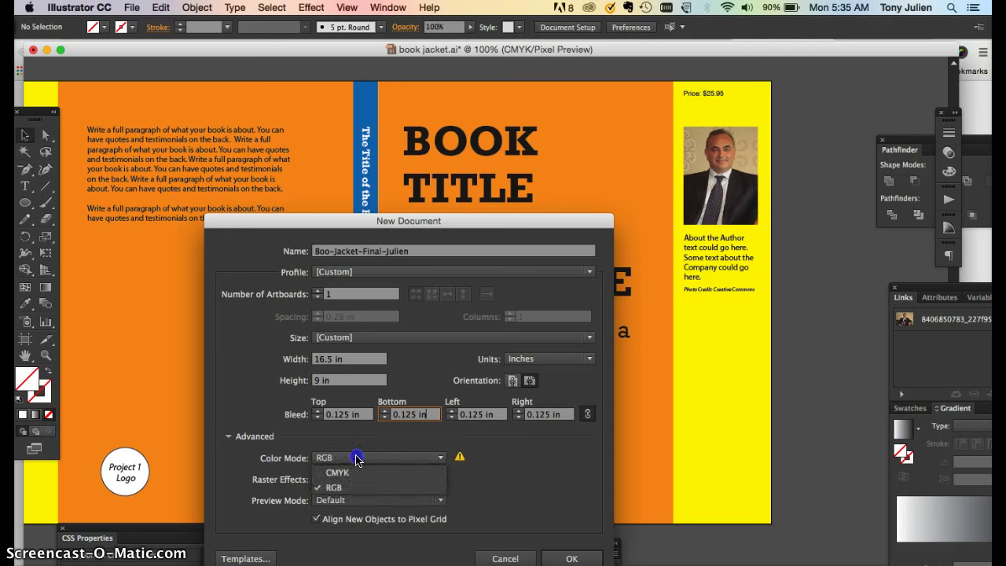
{"action": "left_click", "coordinate": [351, 478]}
{"action": "left_click", "coordinate": [380, 478]}
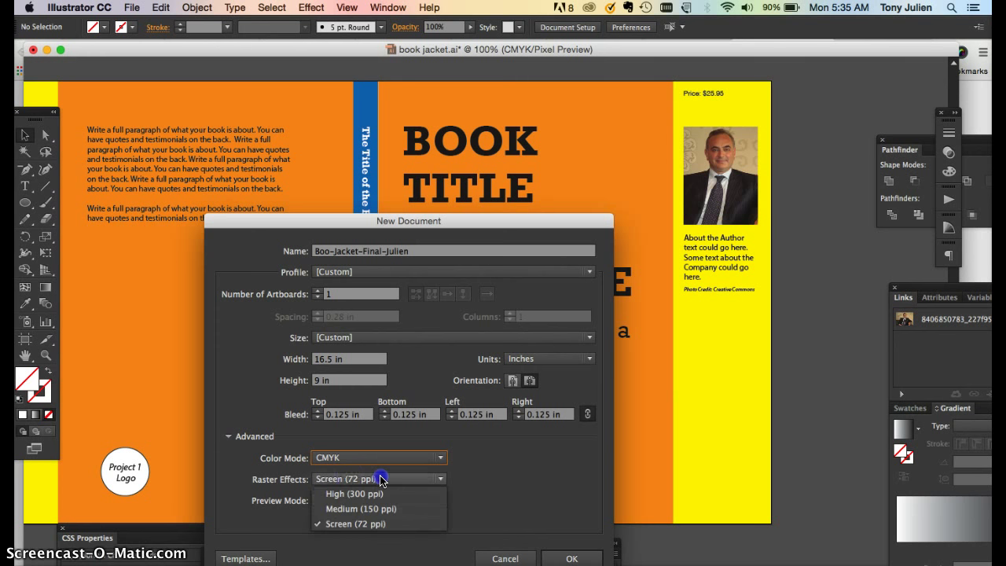
{"action": "left_click", "coordinate": [368, 495]}
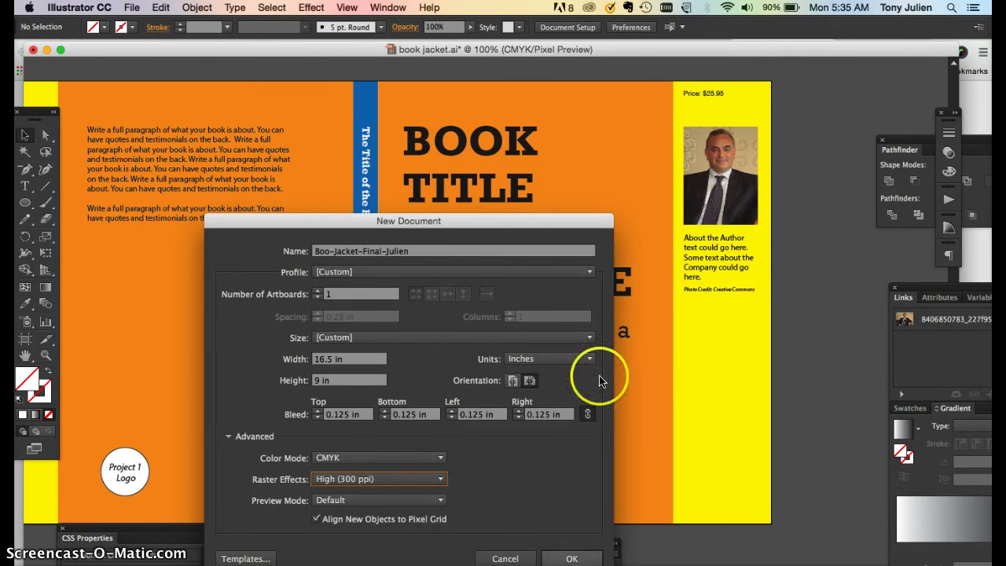
{"action": "left_click", "coordinate": [567, 559]}
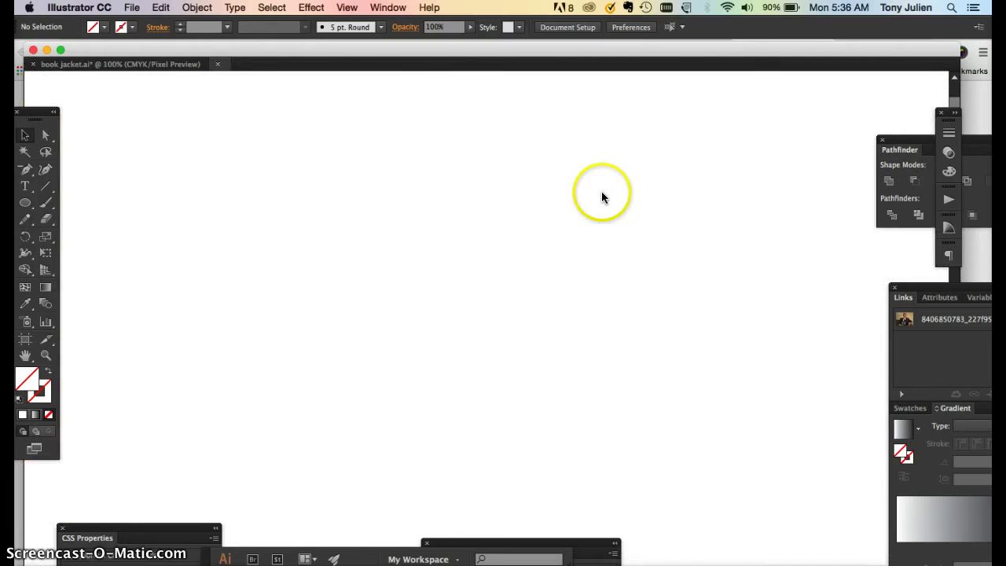
Step: Draw a 6 × 9 in rectangle and move it flush with the artboard's top edge
{"action": "key", "text": "super+minus"}
{"action": "key", "text": "super+minus"}
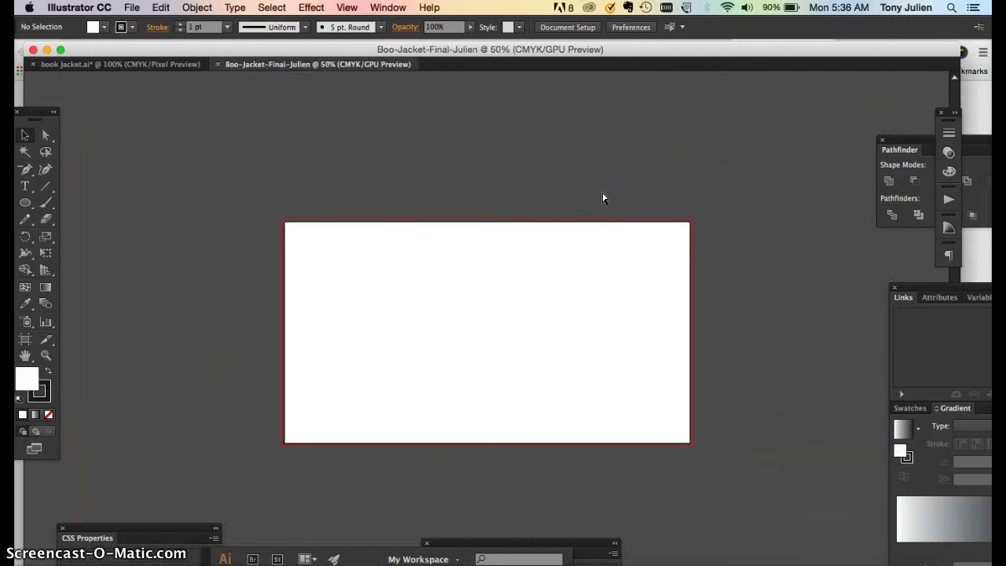
{"action": "key", "text": "super+equal"}
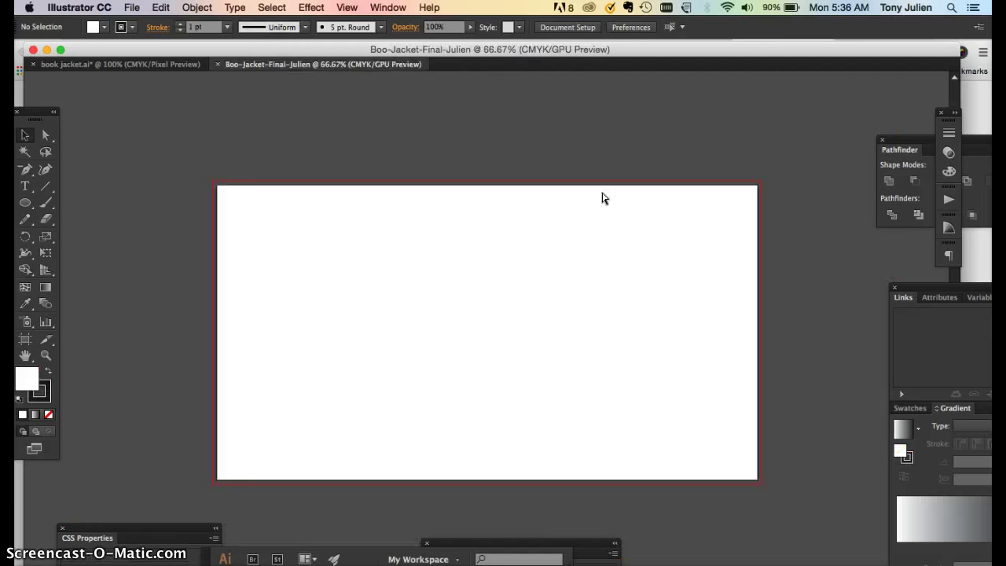
{"action": "left_click_drag", "start_coordinate": [35, 201], "coordinate": [69, 201]}
{"action": "left_click", "coordinate": [325, 230]}
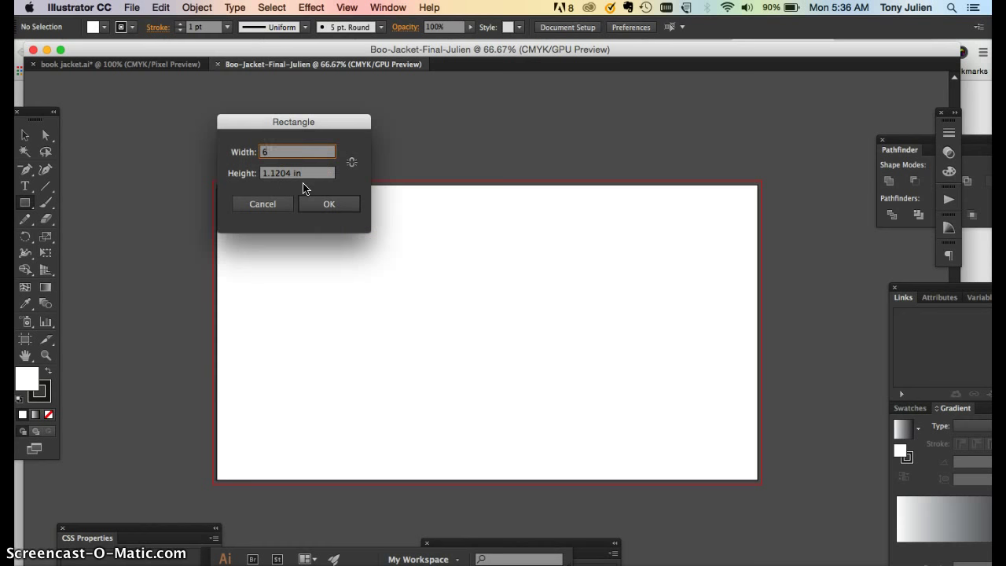
{"action": "type", "text": "6"}
{"action": "key", "text": "Tab"}
{"action": "key", "text": "Return"}
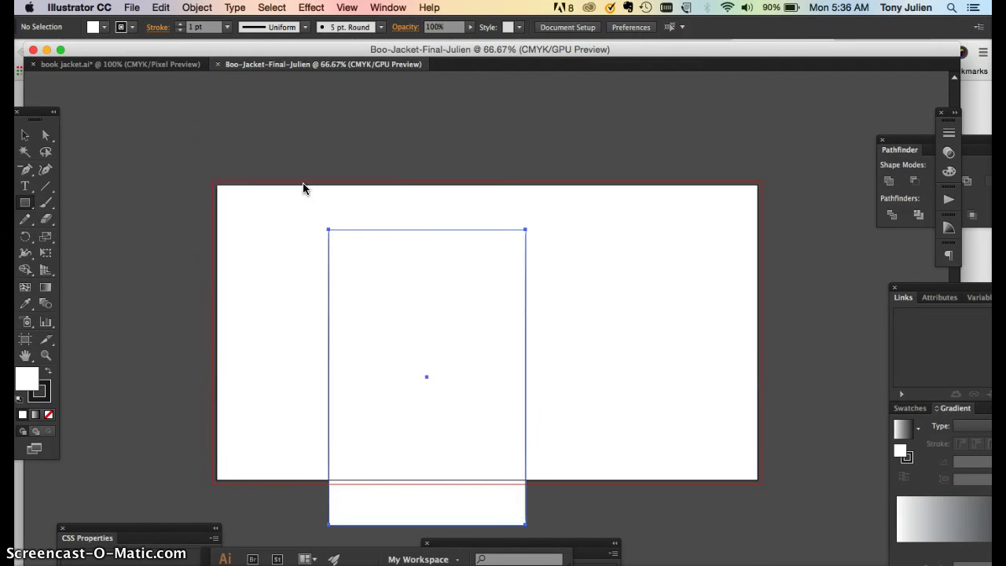
{"action": "left_click", "coordinate": [26, 134]}
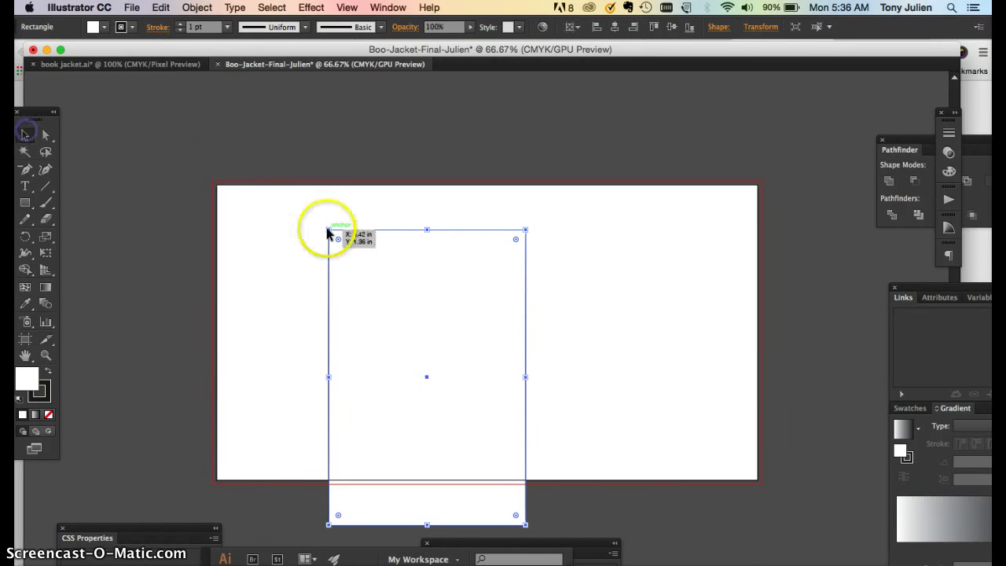
{"action": "left_click_drag", "start_coordinate": [428, 228], "coordinate": [485, 189]}
Step: Draw a second rectangle, 2 in wide and 9 in tall
{"action": "left_click", "coordinate": [29, 208]}
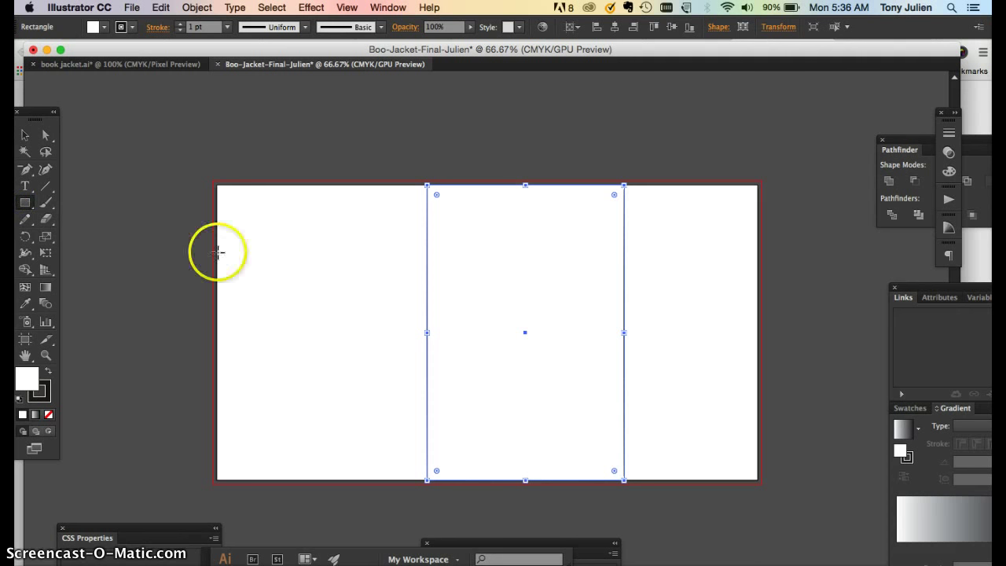
{"action": "left_click", "coordinate": [244, 244]}
{"action": "left_click", "coordinate": [283, 173]}
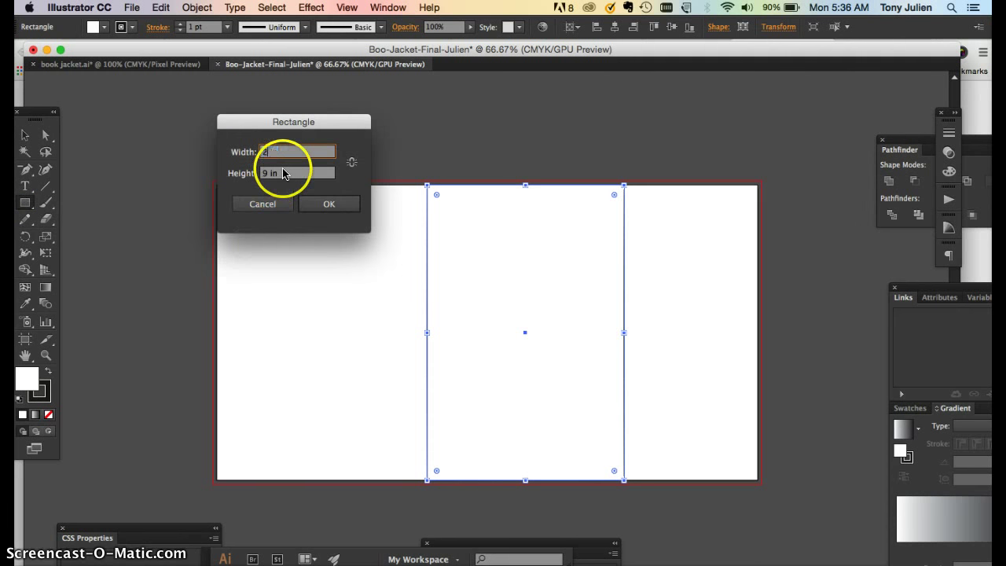
{"action": "left_click", "coordinate": [330, 204]}
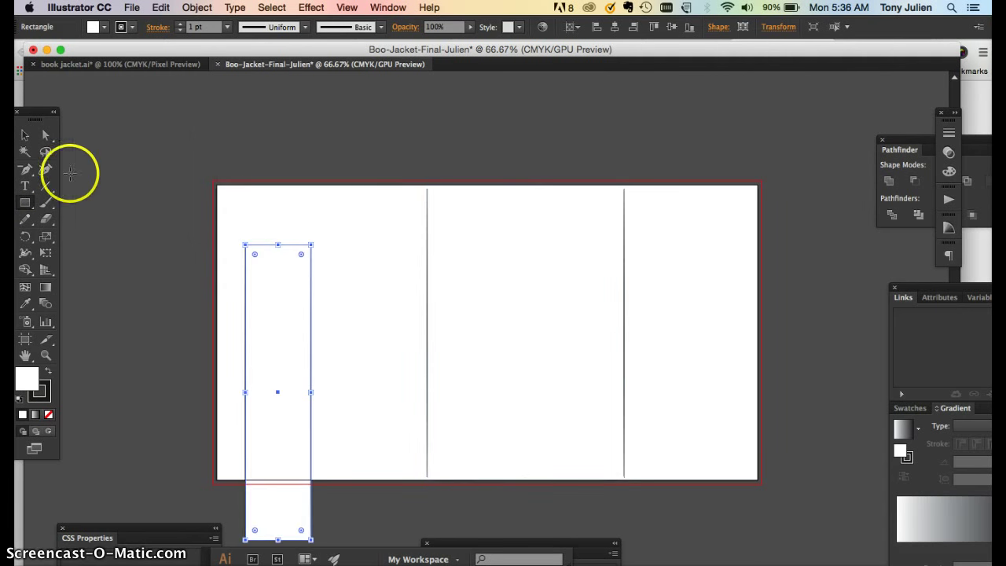
Step: Align the narrow 2 × 9 in flap rectangle to the artboard's top and left edges
{"action": "left_click", "coordinate": [25, 135]}
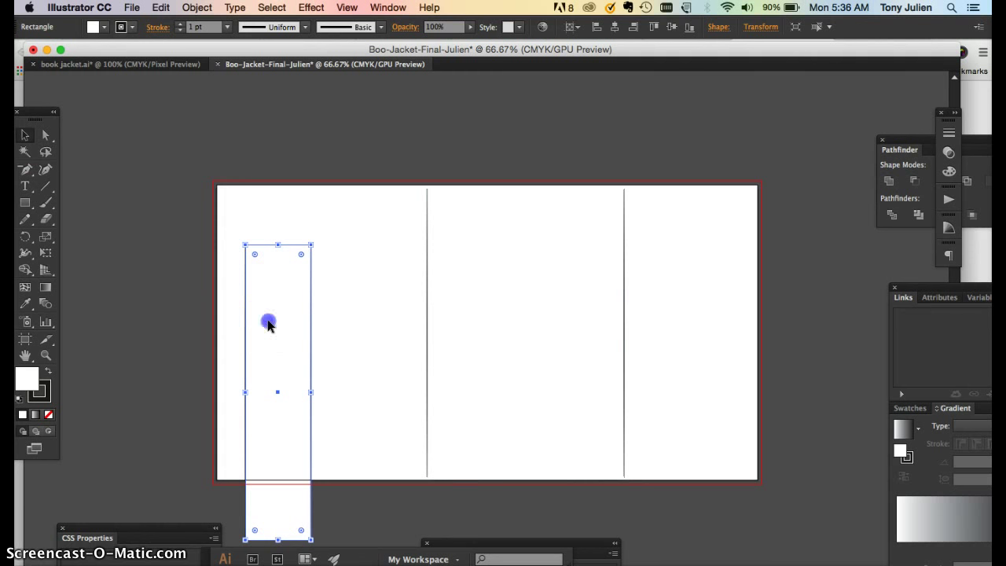
{"action": "left_click_drag", "start_coordinate": [268, 323], "coordinate": [257, 269]}
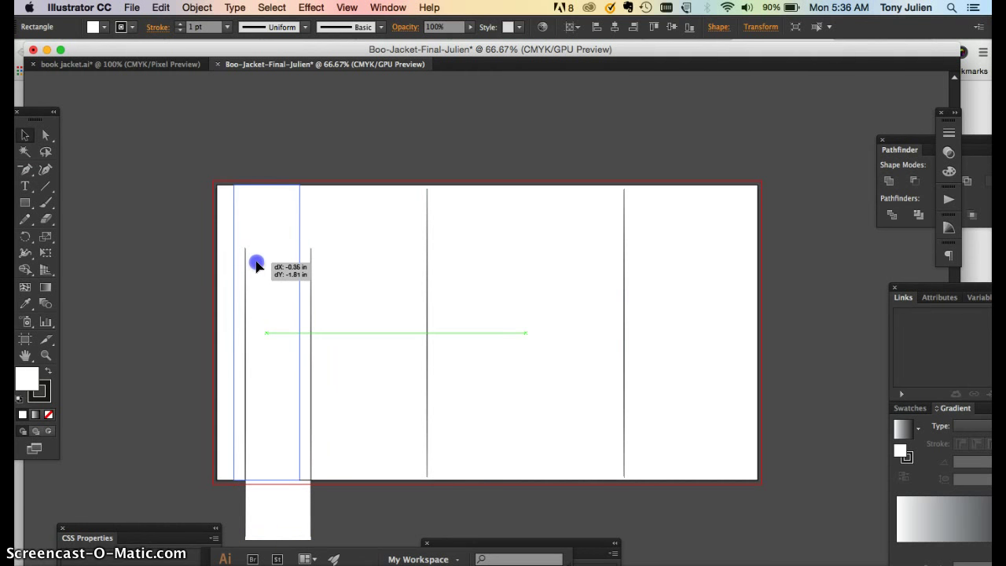
{"action": "left_click_drag", "start_coordinate": [256, 261], "coordinate": [256, 262]}
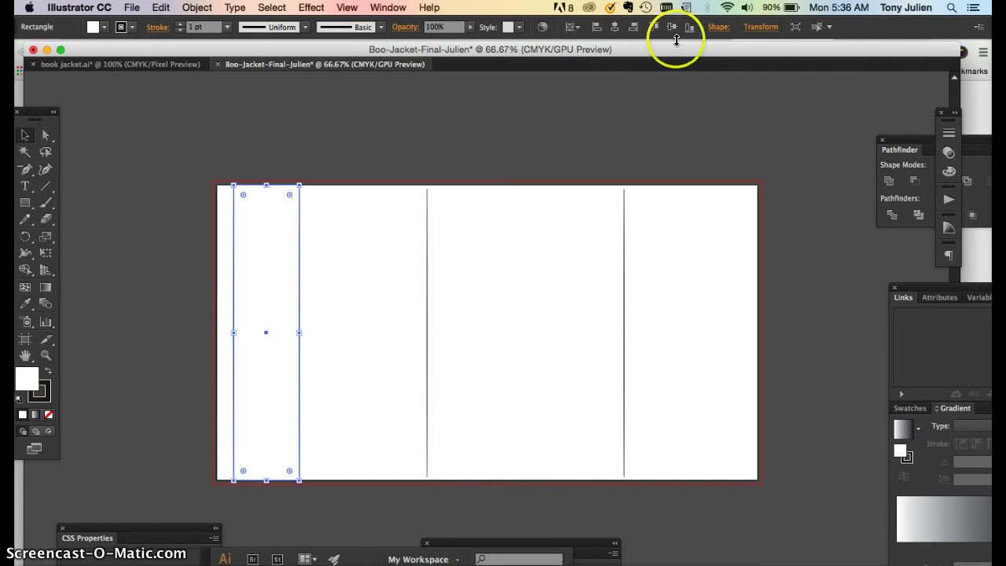
{"action": "left_click", "coordinate": [575, 28]}
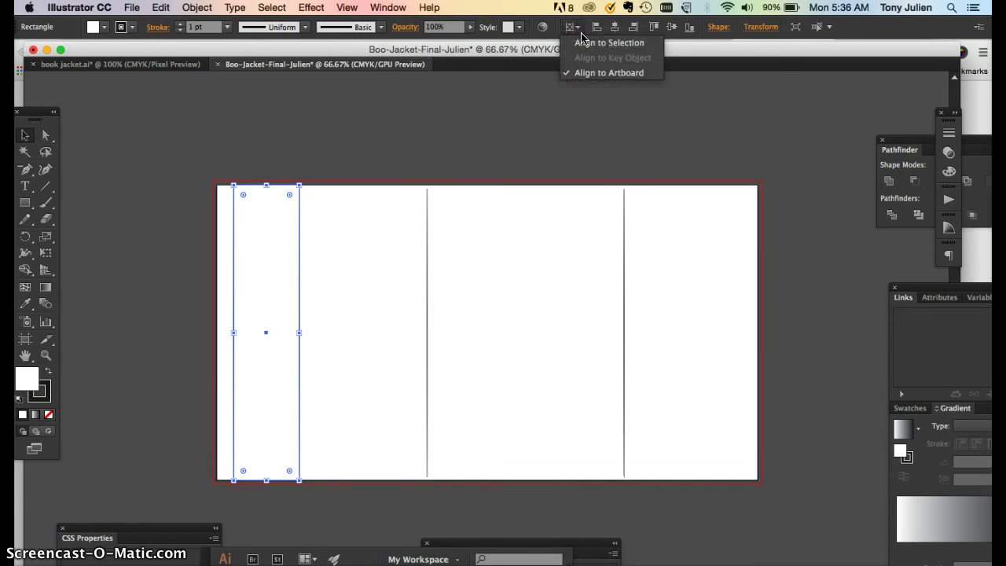
{"action": "left_click", "coordinate": [565, 95]}
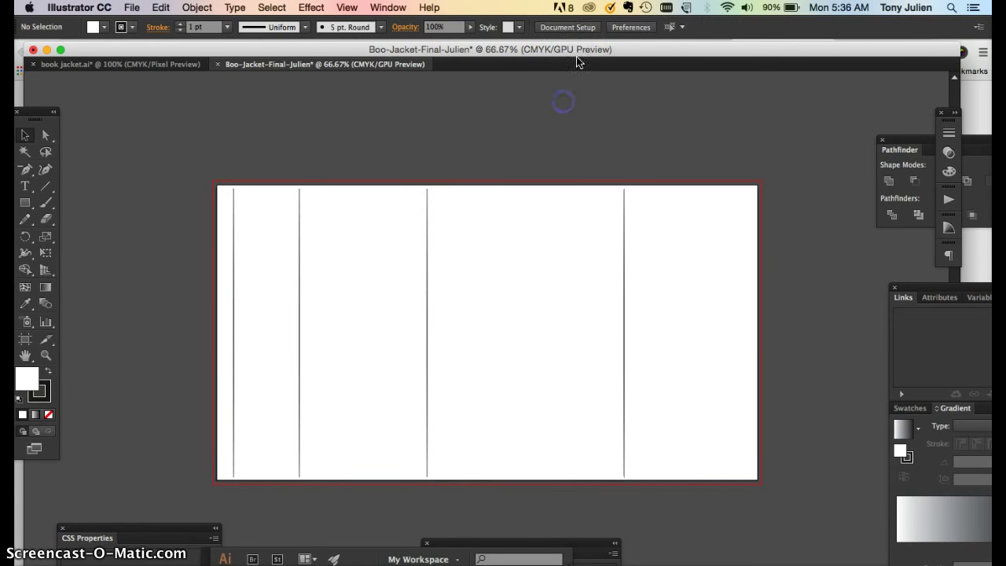
{"action": "left_click", "coordinate": [276, 240]}
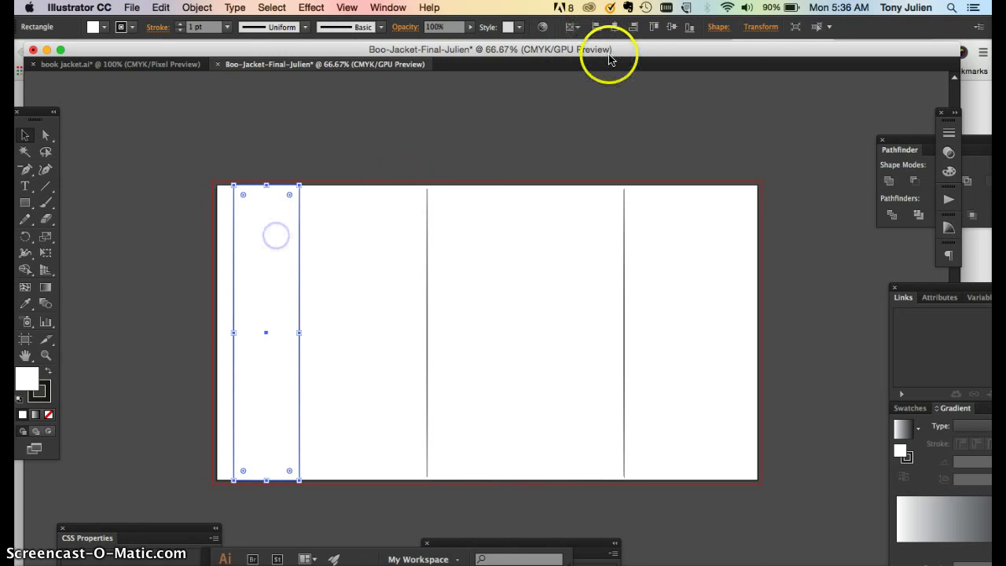
{"action": "left_click", "coordinate": [596, 27]}
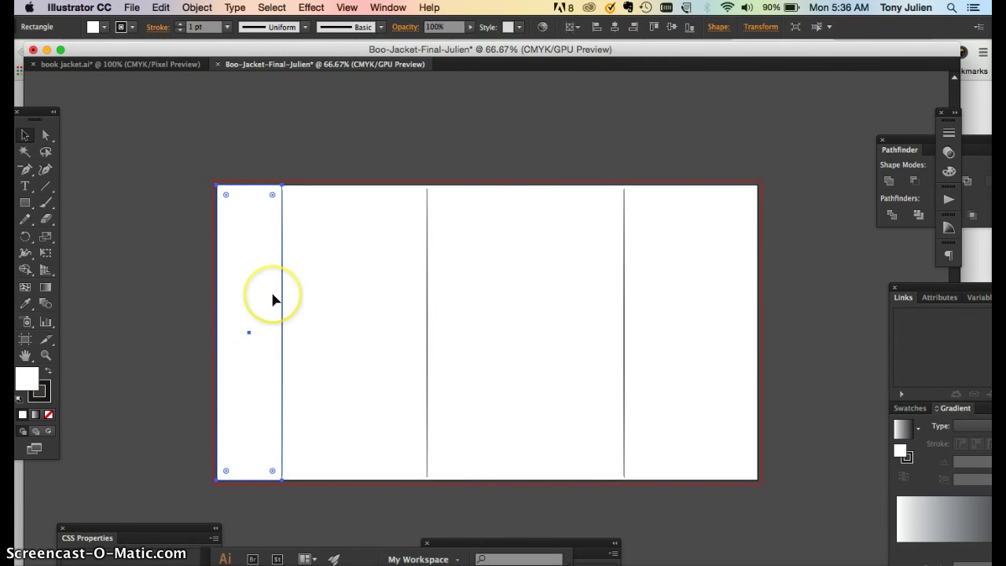
Step: Copy the flap rectangle and paste the copy at the artboard centre
{"action": "key", "text": "super+c"}
{"action": "key", "text": "super+v"}
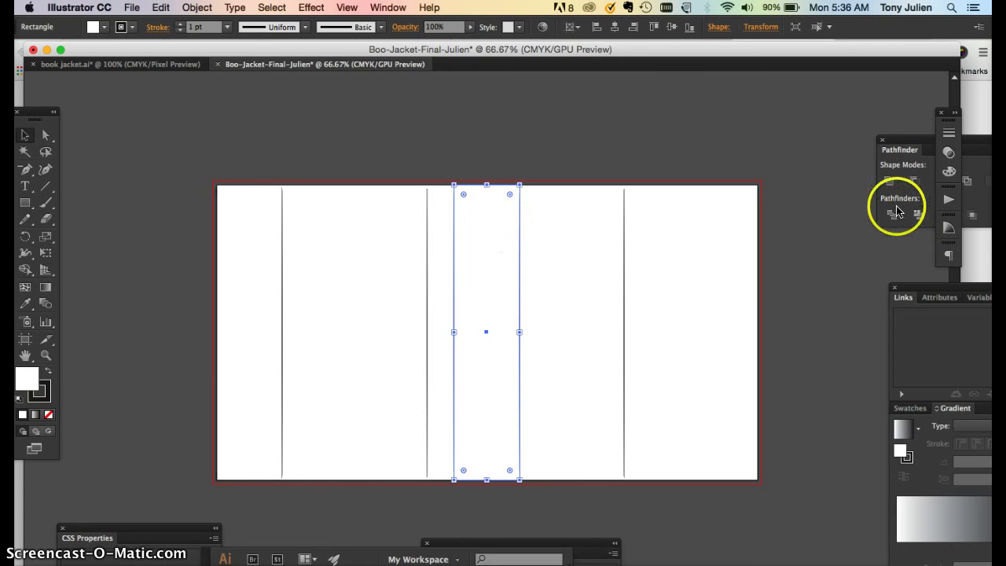
{"action": "left_click_drag", "start_coordinate": [932, 287], "coordinate": [837, 287]}
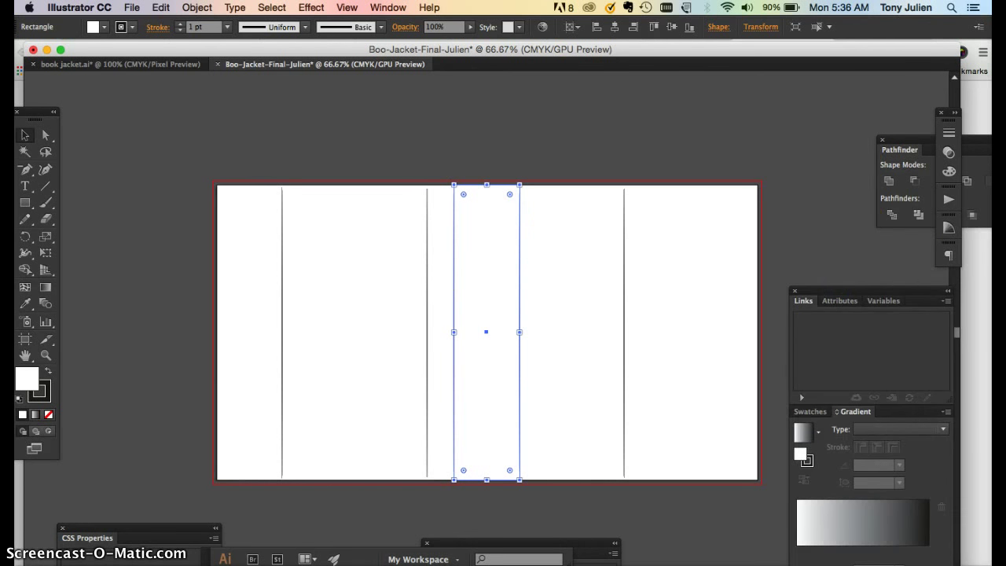
Step: Fill both flap rectangles green and the wide middle rectangle yellow-green from a floating Swatches panel
{"action": "left_click", "coordinate": [388, 7]}
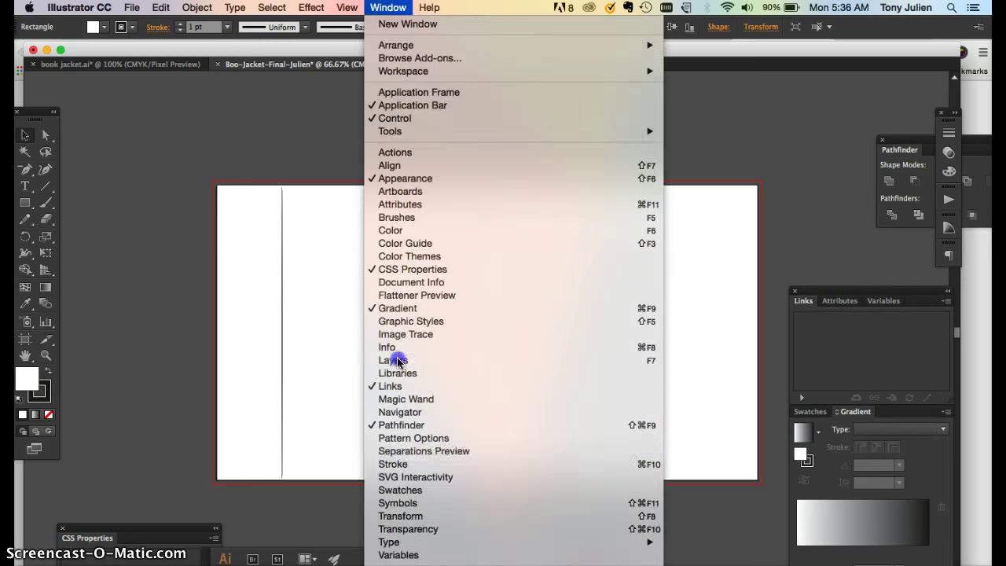
{"action": "left_click", "coordinate": [403, 494]}
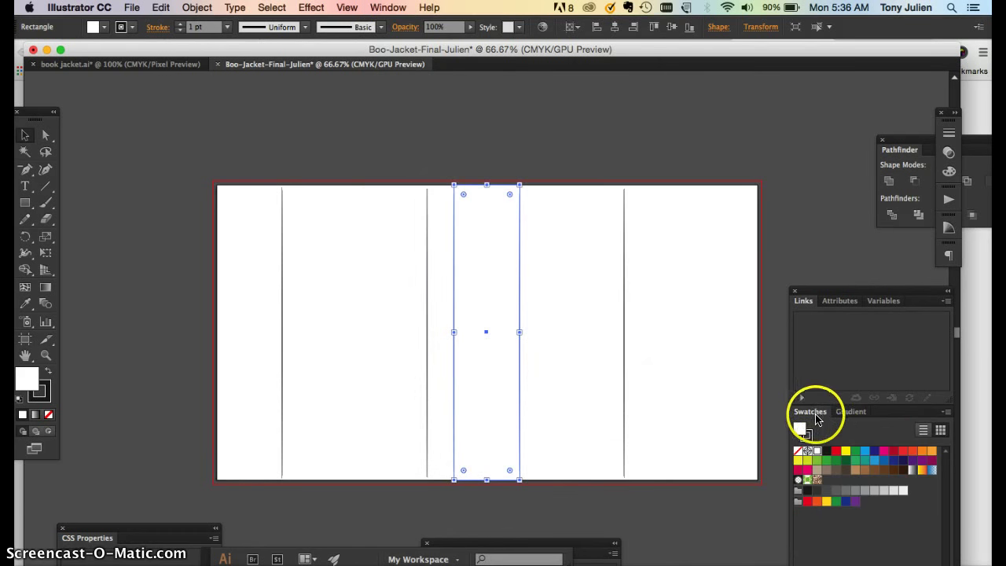
{"action": "left_click_drag", "start_coordinate": [811, 411], "coordinate": [817, 139]}
{"action": "left_click", "coordinate": [826, 184]}
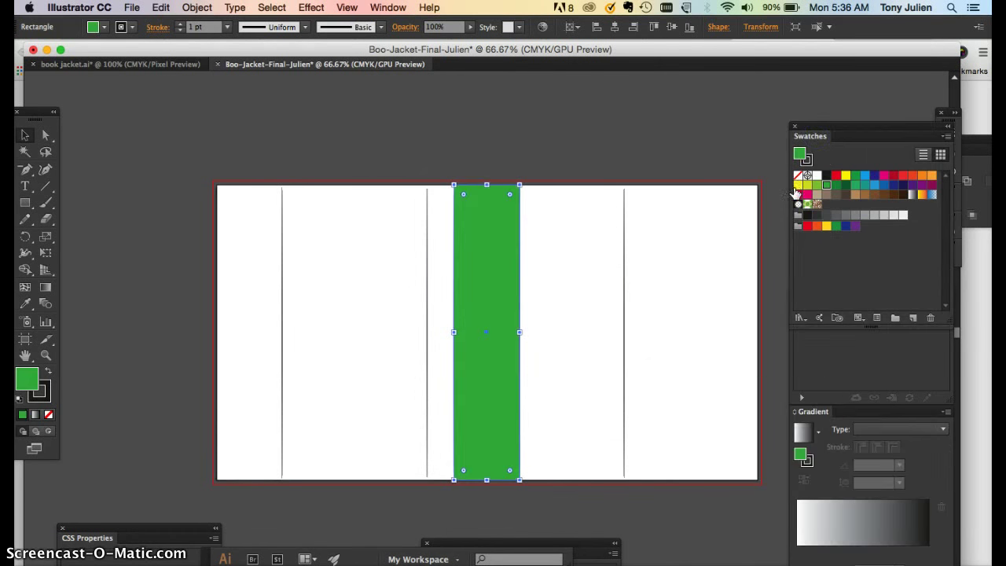
{"action": "left_click", "coordinate": [254, 258]}
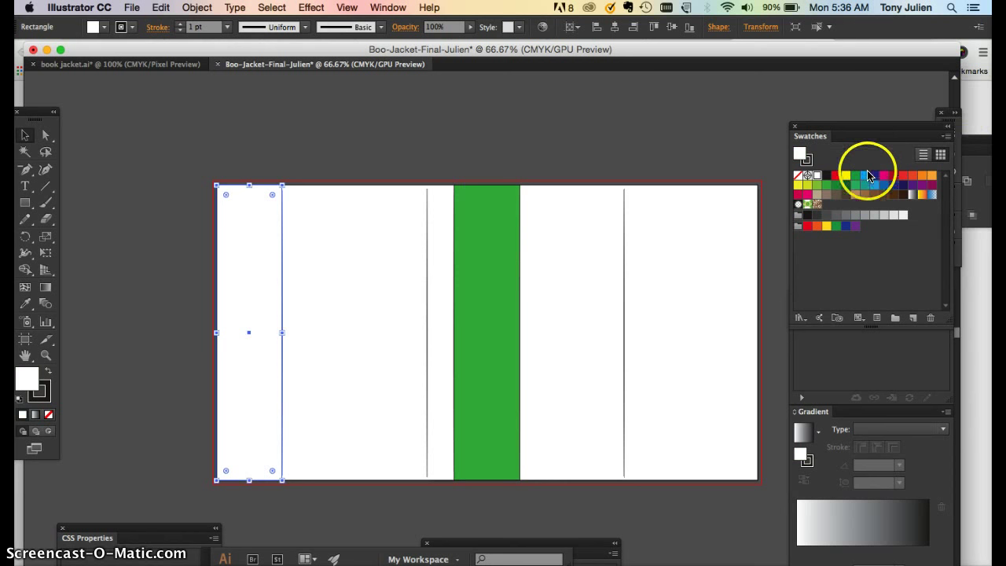
{"action": "left_click", "coordinate": [836, 187]}
{"action": "left_click", "coordinate": [606, 266]}
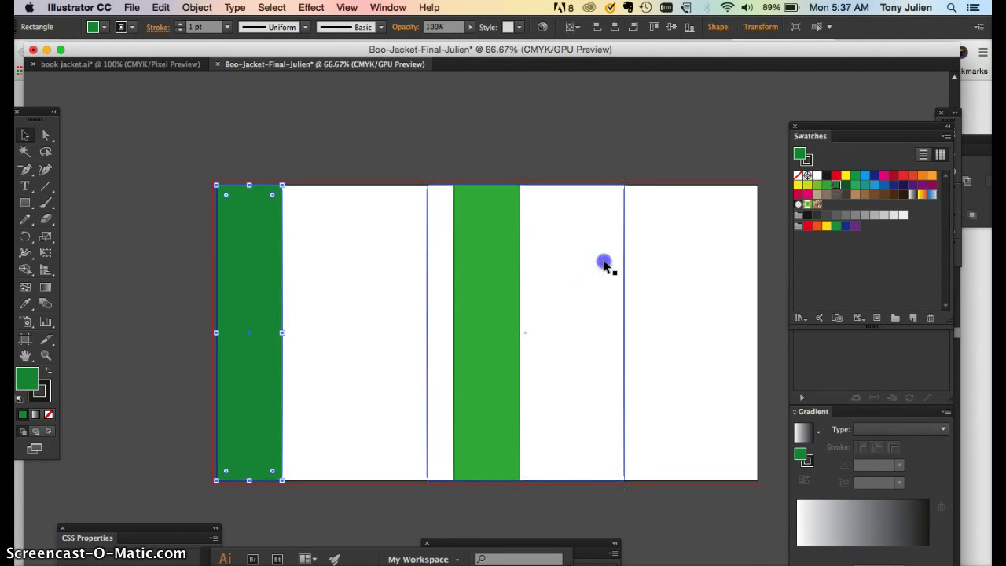
{"action": "left_click", "coordinate": [802, 187]}
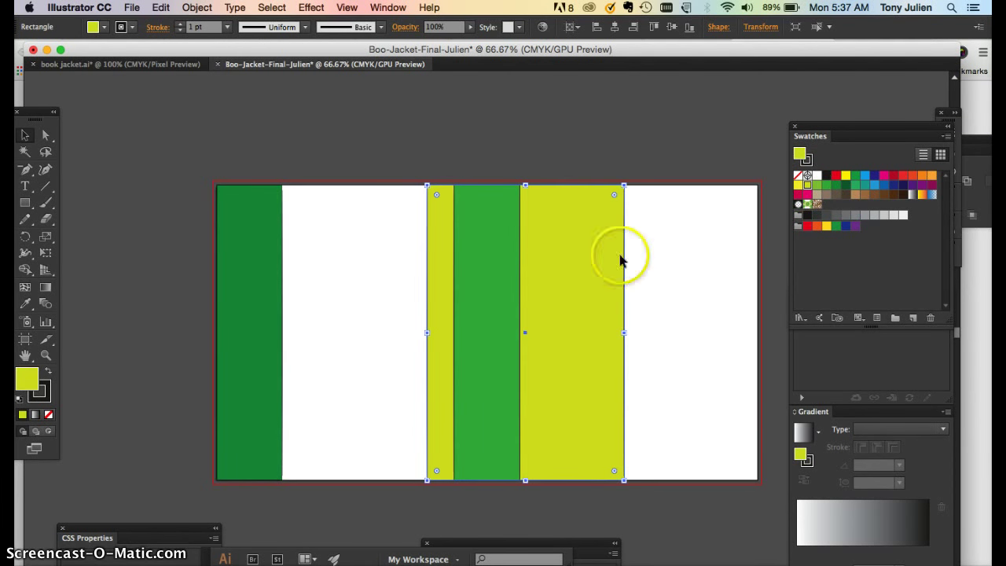
Step: Put the yellow-green cover on the left, the green flap at the right edge, and a cover copy on the right
{"action": "left_click_drag", "start_coordinate": [574, 263], "coordinate": [427, 267]}
{"action": "left_click", "coordinate": [511, 235]}
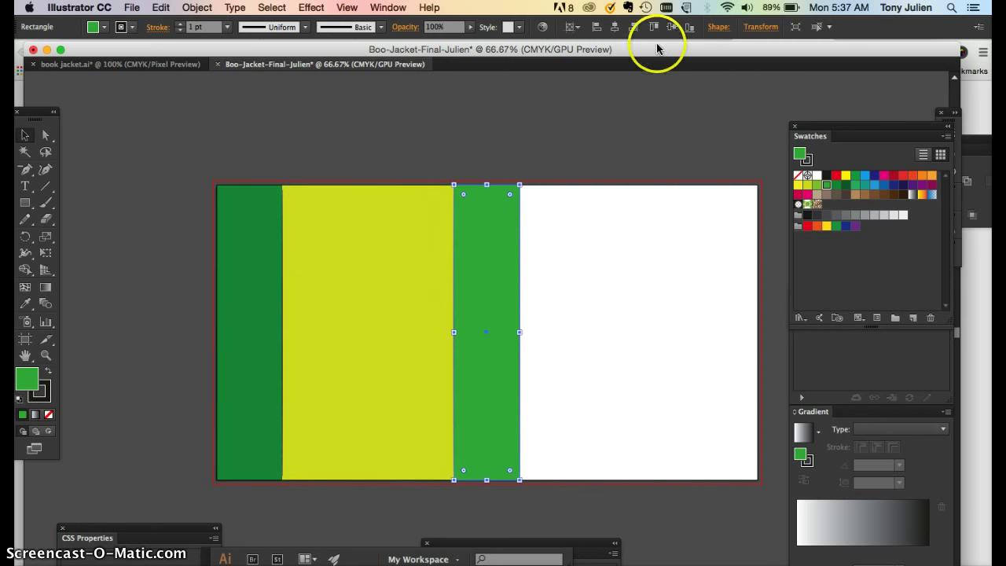
{"action": "left_click", "coordinate": [633, 30]}
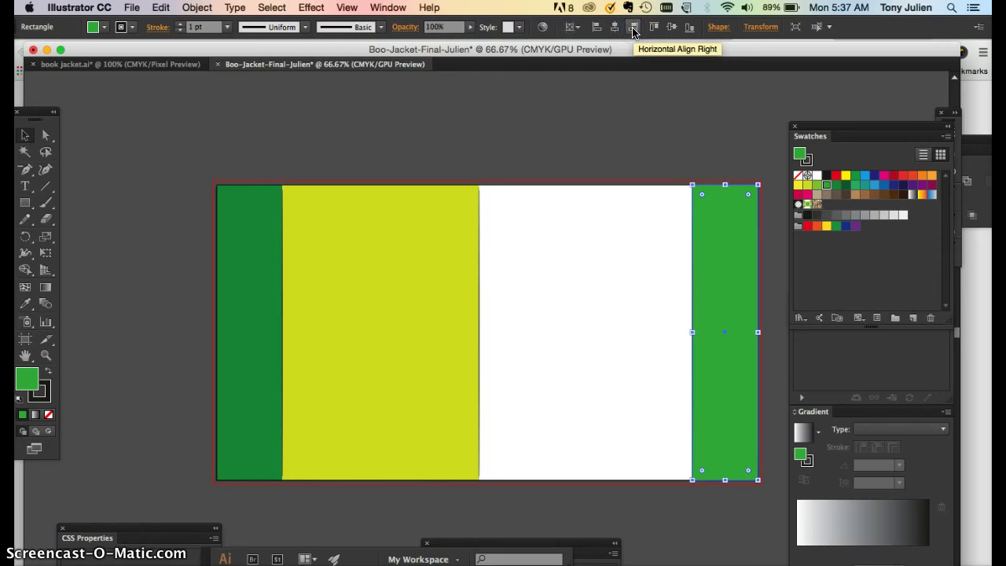
{"action": "left_click", "coordinate": [407, 297]}
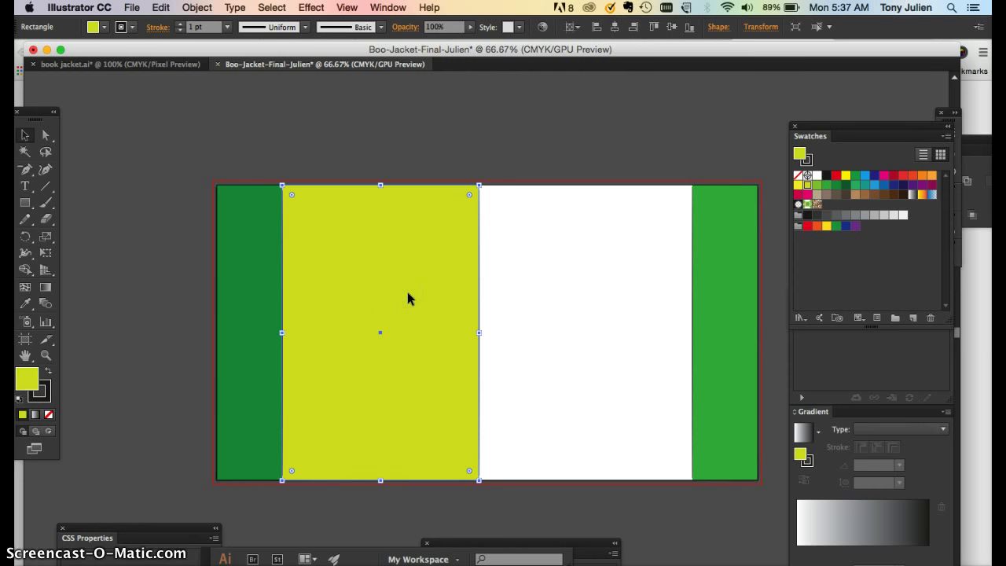
{"action": "key", "text": "super+v"}
{"action": "left_click_drag", "start_coordinate": [449, 287], "coordinate": [553, 289]}
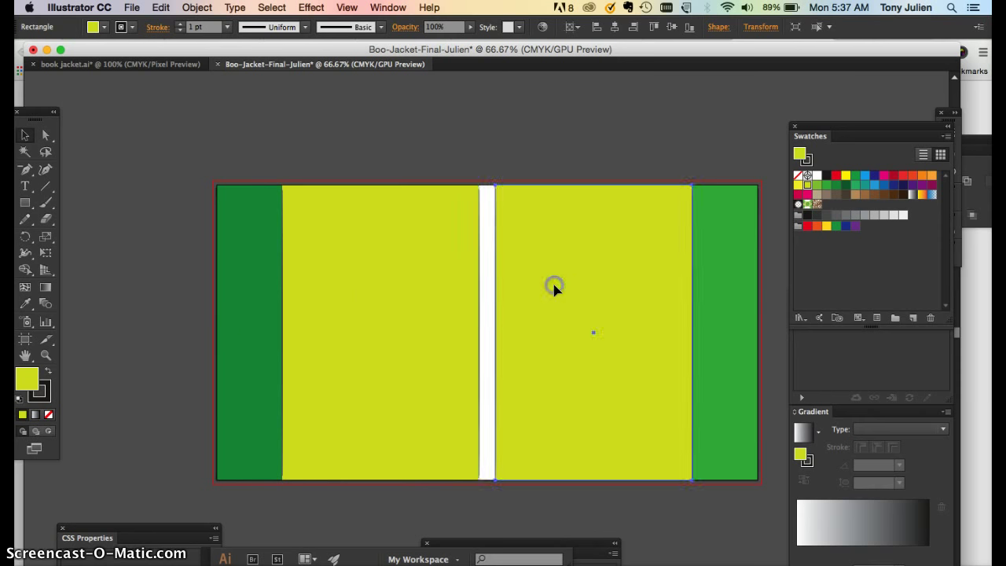
{"action": "left_click", "coordinate": [426, 259]}
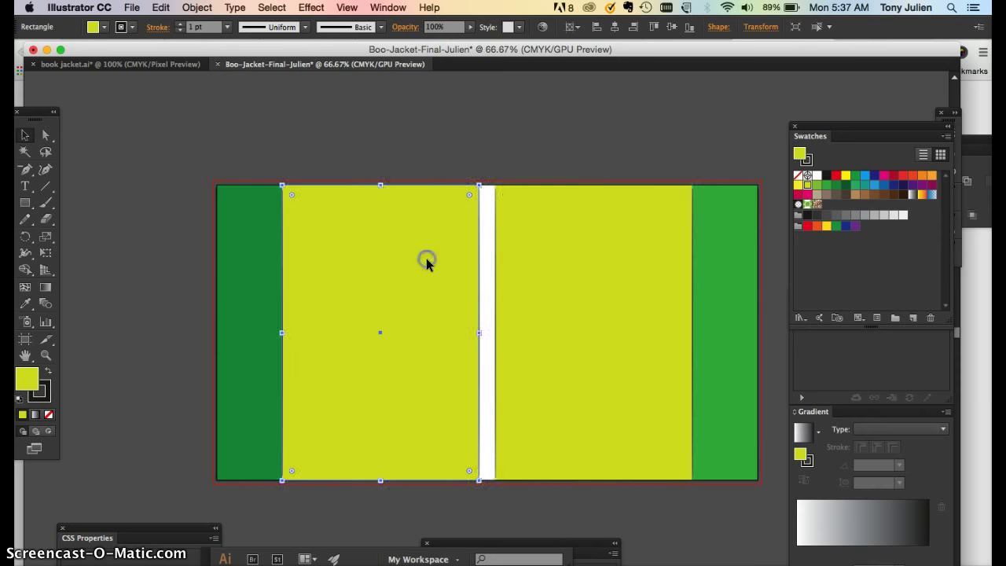
{"action": "left_click", "coordinate": [544, 229], "text": "shift"}
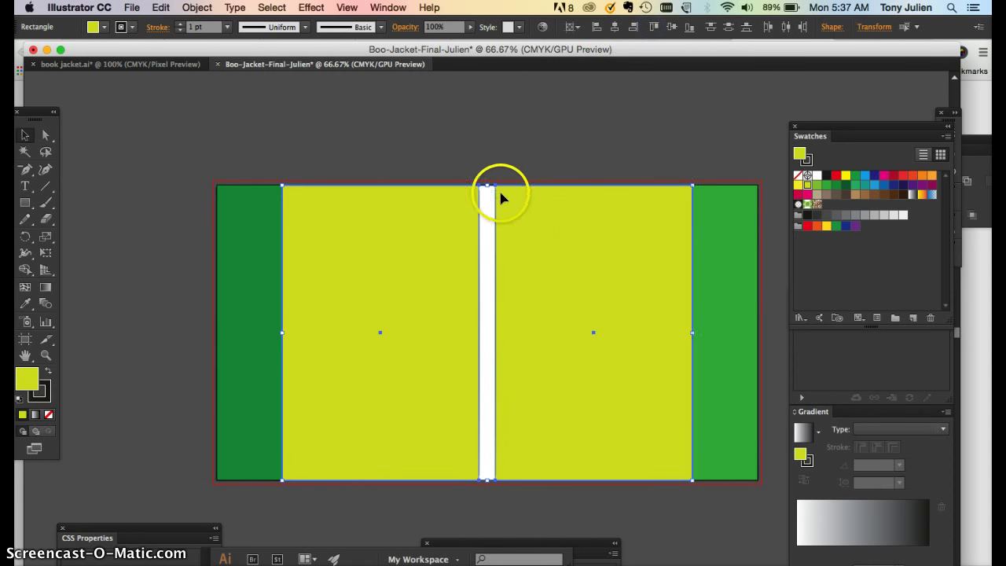
{"action": "left_click", "coordinate": [498, 166]}
{"action": "left_click", "coordinate": [25, 203]}
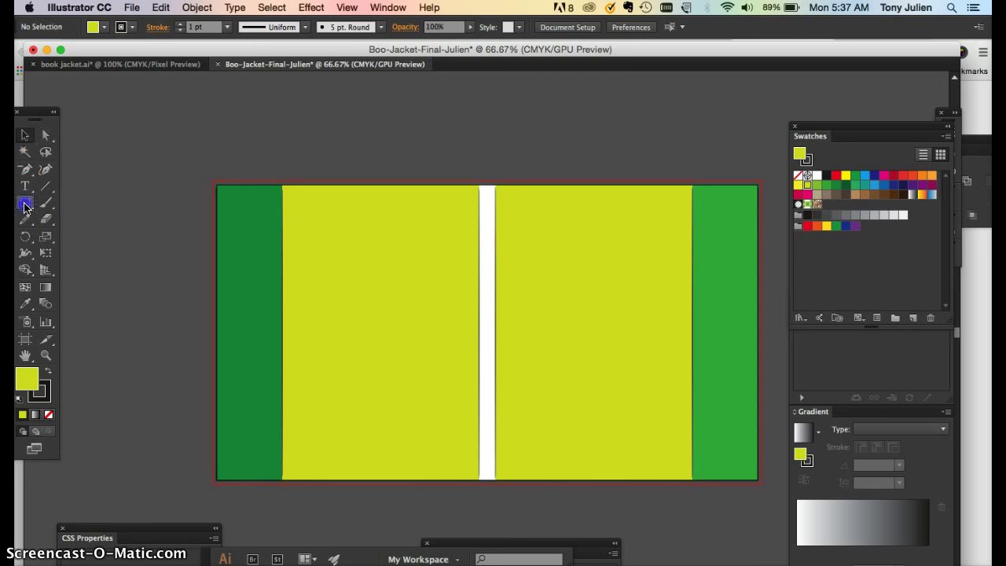
Step: Create a blue 0.5 × 9 in rectangle and move it into the spine gap
{"action": "left_click", "coordinate": [451, 150]}
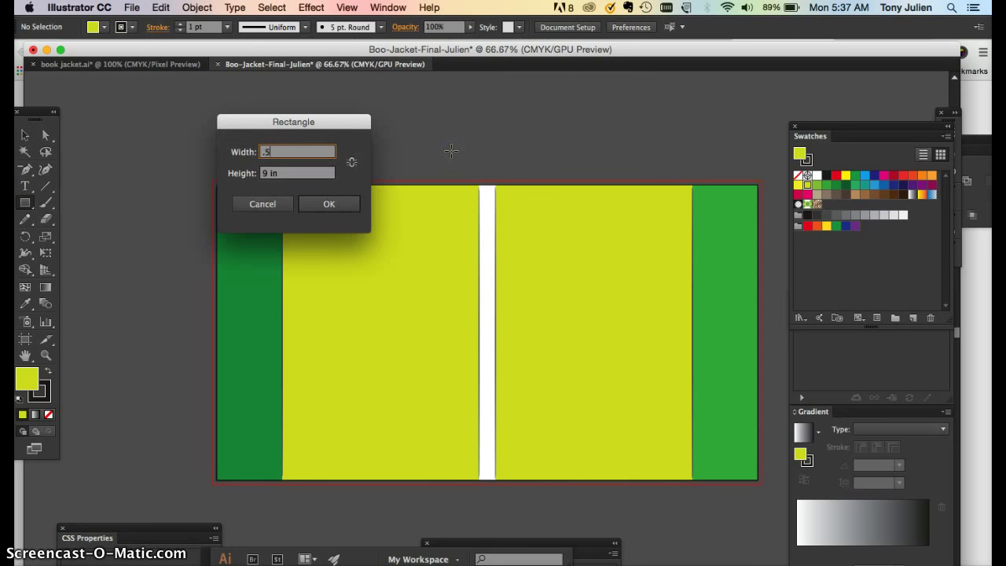
{"action": "type", "text": ".5"}
{"action": "key", "text": "Return"}
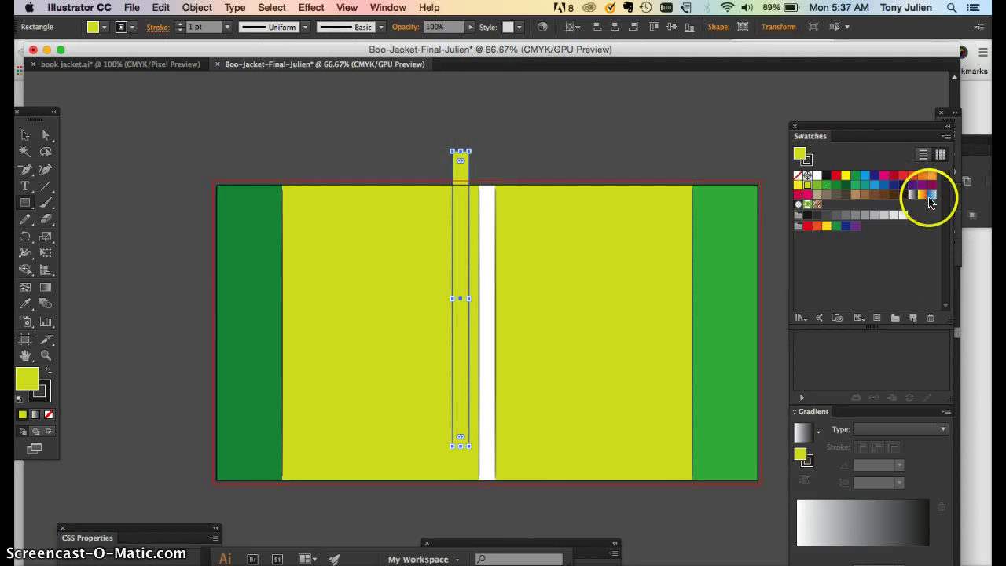
{"action": "left_click", "coordinate": [875, 186]}
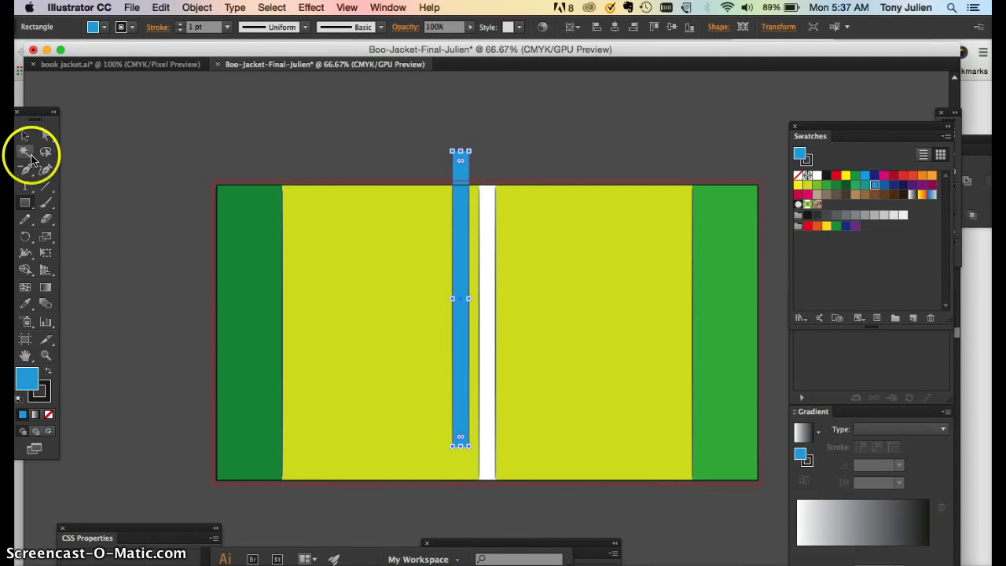
{"action": "left_click", "coordinate": [26, 136]}
{"action": "left_click_drag", "start_coordinate": [460, 191], "coordinate": [484, 230]}
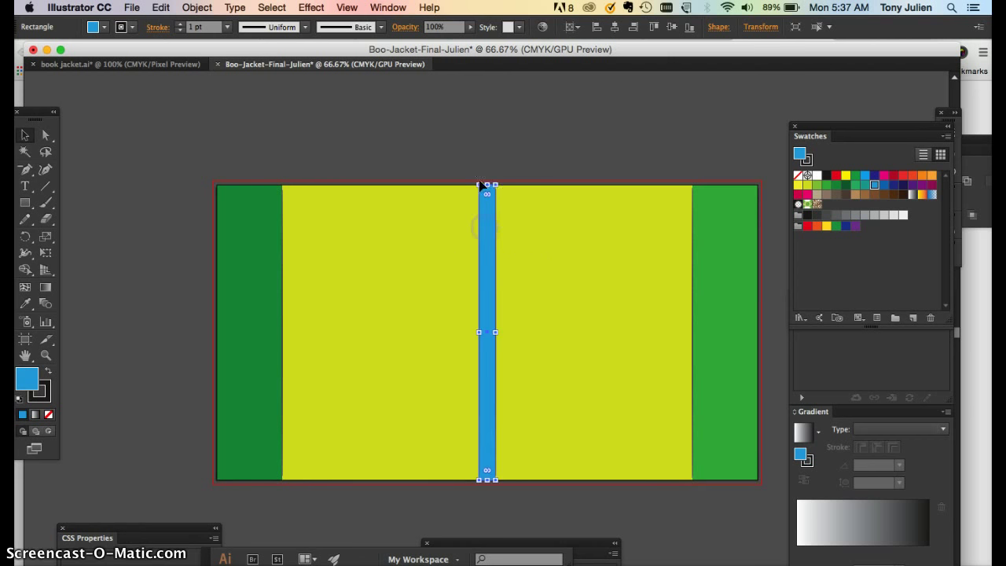
{"action": "left_click", "coordinate": [475, 166]}
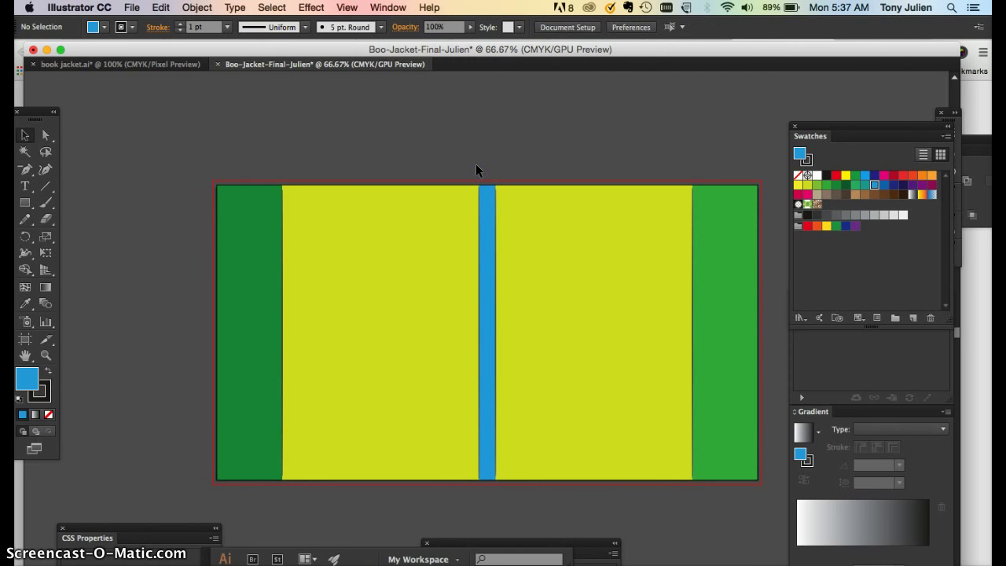
Step: Select each of the five coloured panels in turn, from right flap to left flap
{"action": "left_click", "coordinate": [716, 234]}
{"action": "left_click", "coordinate": [655, 233]}
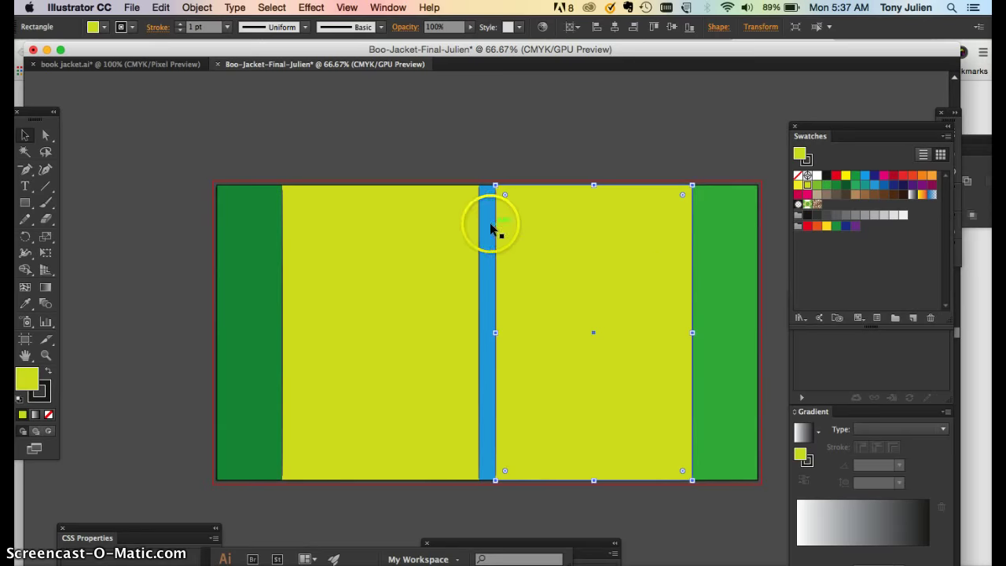
{"action": "left_click", "coordinate": [491, 228]}
{"action": "left_click", "coordinate": [422, 225]}
{"action": "left_click", "coordinate": [262, 223]}
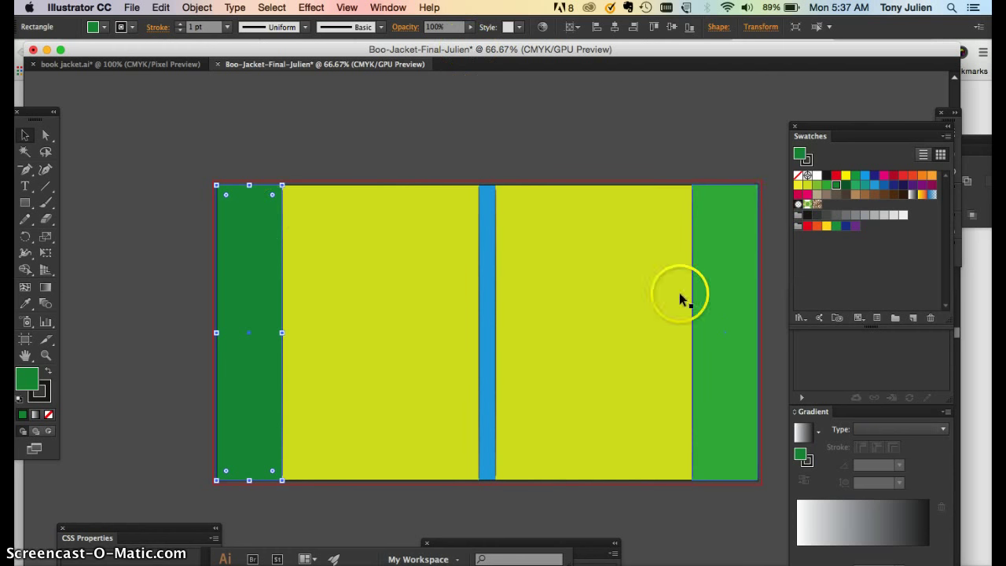
{"action": "left_click", "coordinate": [387, 7]}
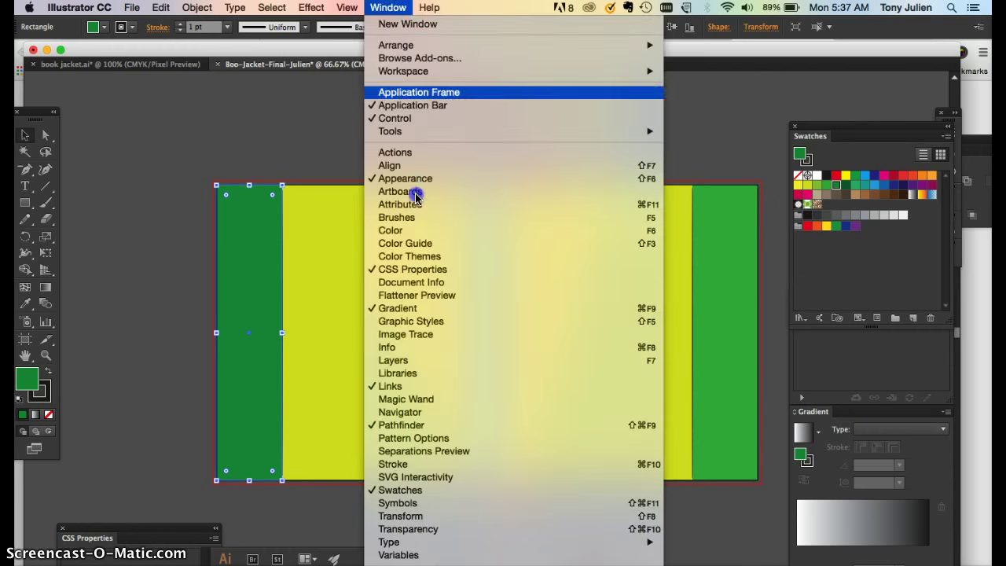
Step: In the Layers panel, add Layer 2, lock Layer 1, and make Layer 2 active
{"action": "left_click", "coordinate": [393, 359]}
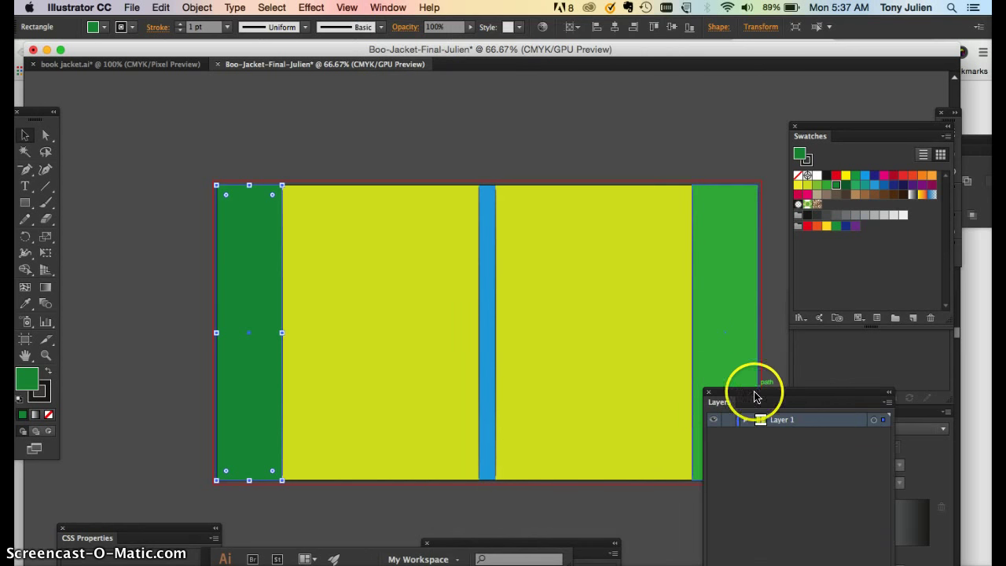
{"action": "left_click_drag", "start_coordinate": [757, 393], "coordinate": [589, 100]}
{"action": "left_click", "coordinate": [687, 329]}
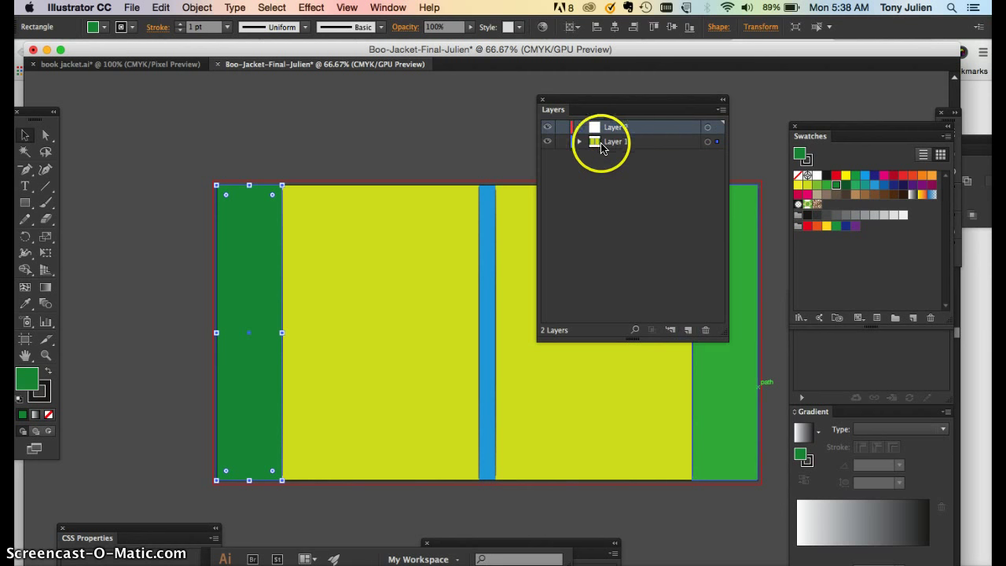
{"action": "left_click", "coordinate": [561, 142]}
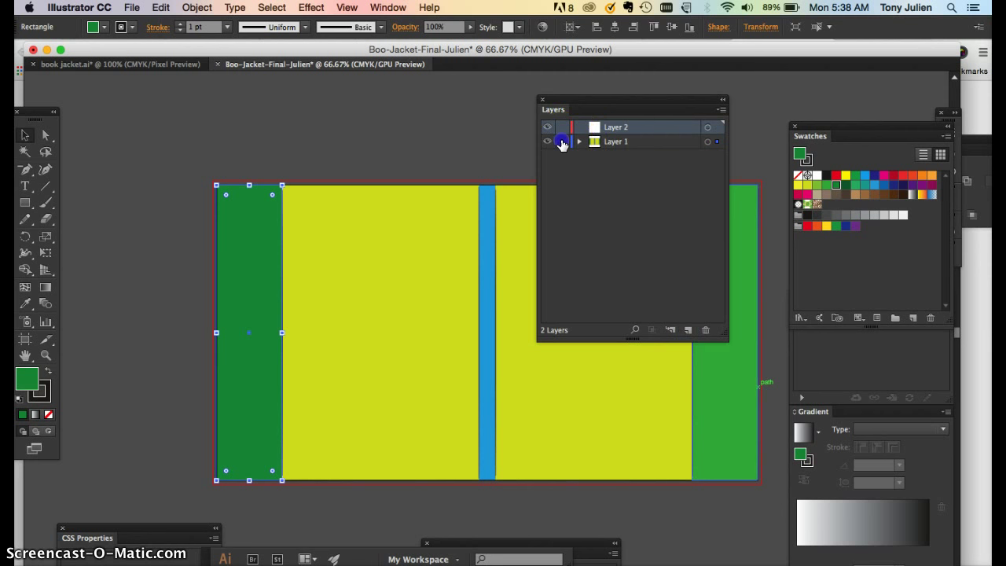
{"action": "left_click", "coordinate": [617, 128]}
{"action": "left_click", "coordinate": [644, 135]}
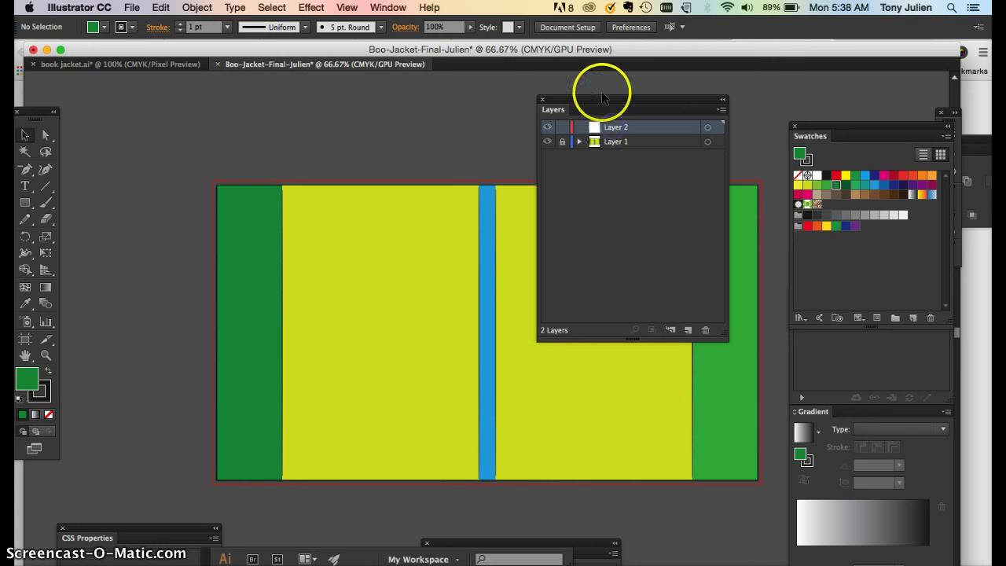
{"action": "left_click_drag", "start_coordinate": [602, 97], "coordinate": [150, 115]}
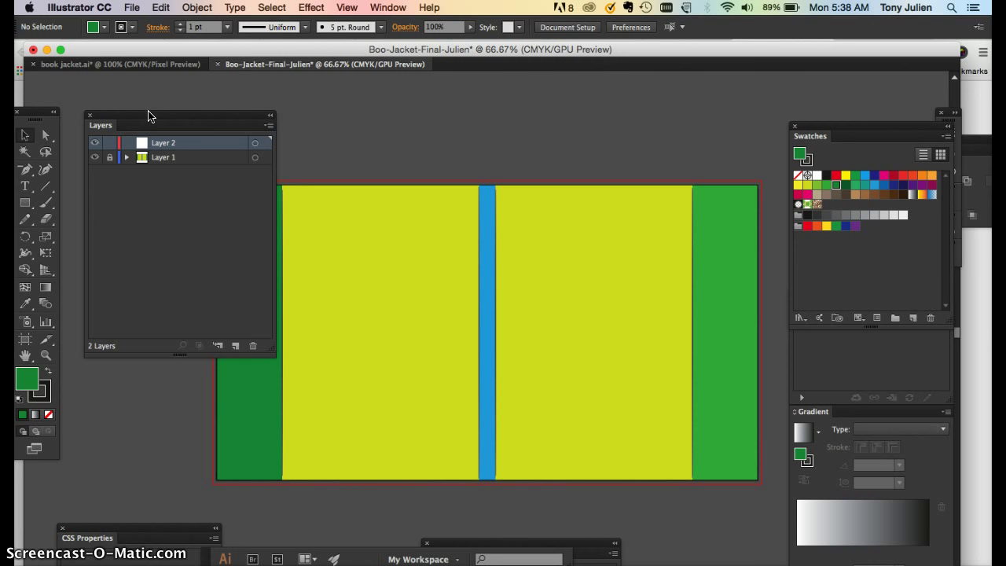
Step: Type 'Gone with the Wind' in a text frame on the right yellow panel and fix the typo
{"action": "left_click", "coordinate": [25, 186]}
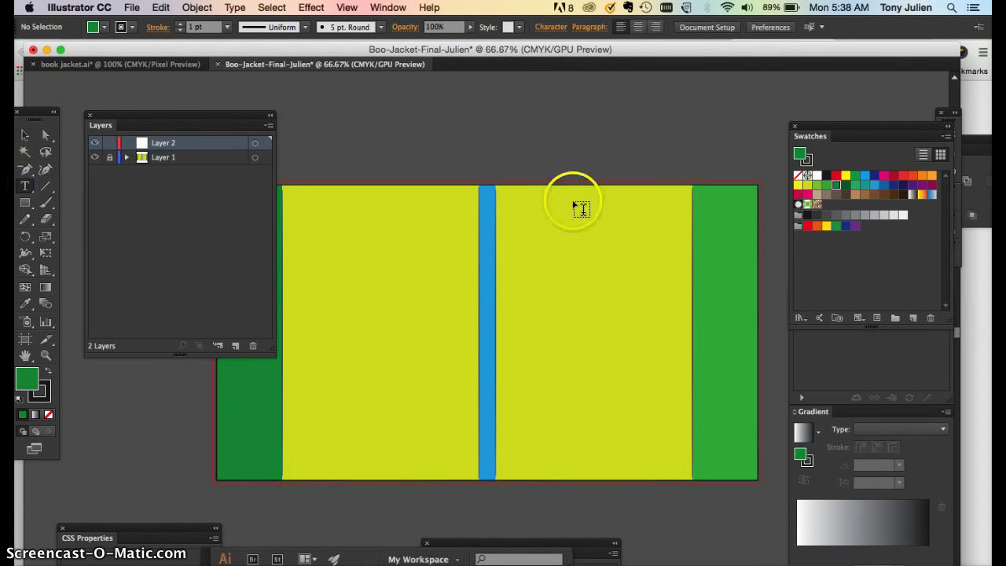
{"action": "left_click_drag", "start_coordinate": [521, 209], "coordinate": [638, 357]}
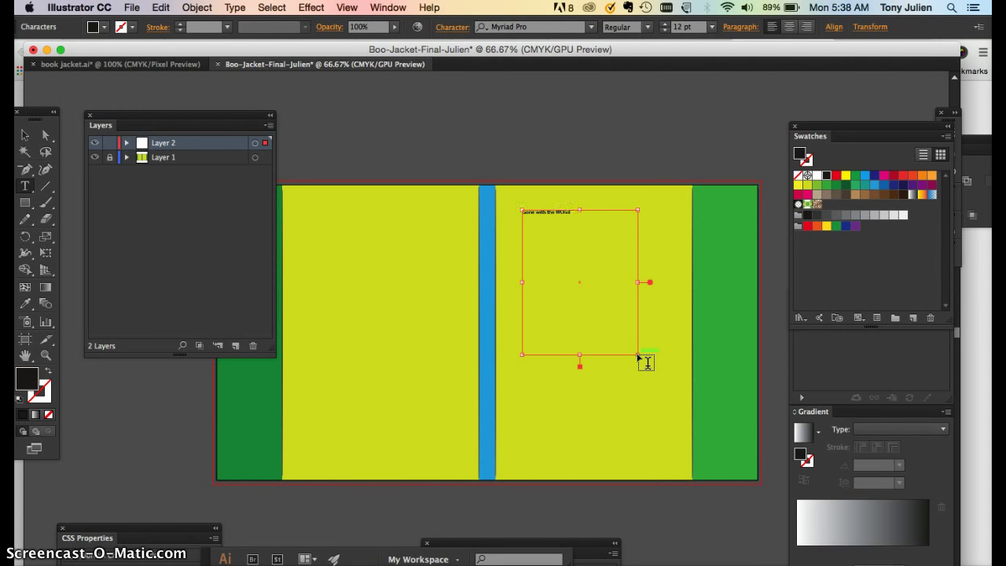
{"action": "key", "text": "super+shift+period"}
{"action": "key", "text": "super+shift+period"}
{"action": "key", "text": "super+shift+period"}
{"action": "key", "text": "super+shift+period"}
{"action": "key", "text": "super+shift+period"}
{"action": "key", "text": "super+shift+period"}
{"action": "key", "text": "super+shift+period"}
{"action": "key", "text": "super+shift+period"}
{"action": "key", "text": "super+shift+period"}
{"action": "key", "text": "super+shift+period"}
{"action": "key", "text": "super+shift+period"}
{"action": "key", "text": "super+shift+period"}
{"action": "key", "text": "super+shift+period"}
{"action": "key", "text": "super+shift+period"}
{"action": "key", "text": "super+shift+period"}
{"action": "key", "text": "super+shift+period"}
{"action": "key", "text": "super+shift+period"}
{"action": "key", "text": "super+shift+period"}
{"action": "key", "text": "super+shift+period"}
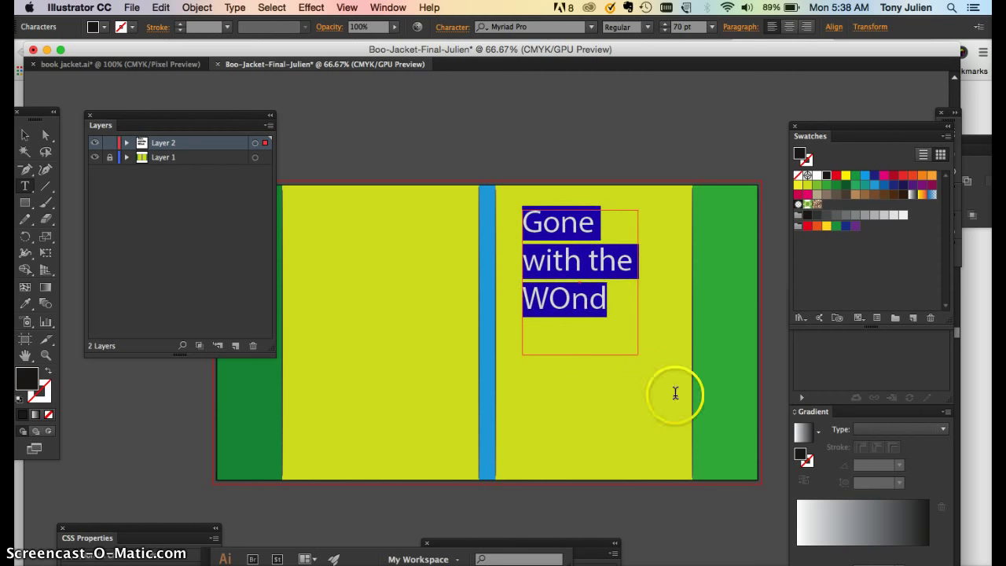
{"action": "left_click", "coordinate": [566, 303]}
{"action": "key", "text": "BackSpace"}
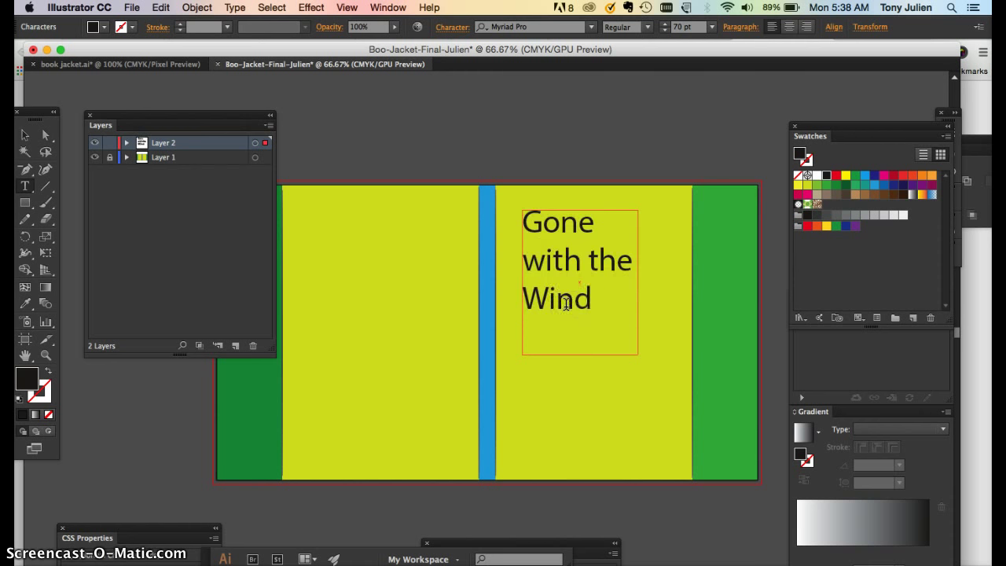
{"action": "triple_click", "coordinate": [565, 303]}
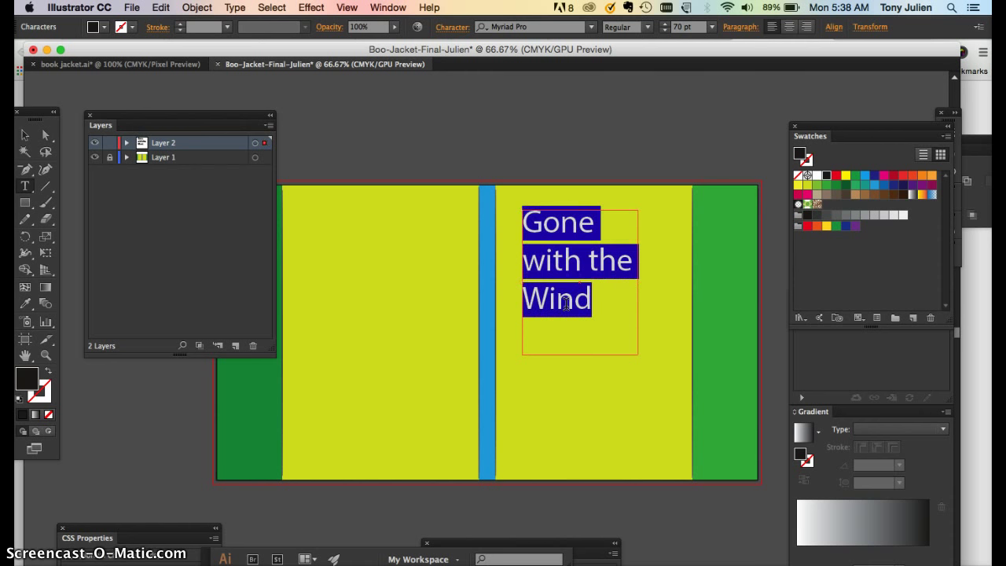
Step: Set the title to Optima 84 pt with tighter leading and widen its frame so 'Wind' fits
{"action": "left_click", "coordinate": [590, 28]}
{"action": "left_click", "coordinate": [559, 27]}
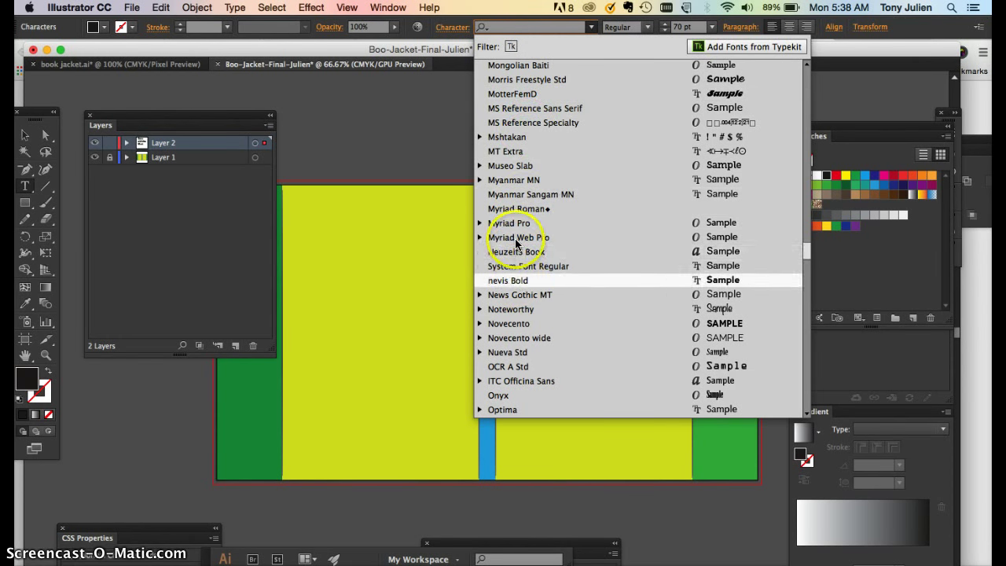
{"action": "left_click", "coordinate": [512, 408]}
{"action": "key", "text": "super+shift+period"}
{"action": "key", "text": "super+shift+period"}
{"action": "key", "text": "super+shift+period"}
{"action": "key", "text": "super+shift+period"}
{"action": "key", "text": "super+shift+period"}
{"action": "key", "text": "super+shift+period"}
{"action": "key", "text": "super+shift+period"}
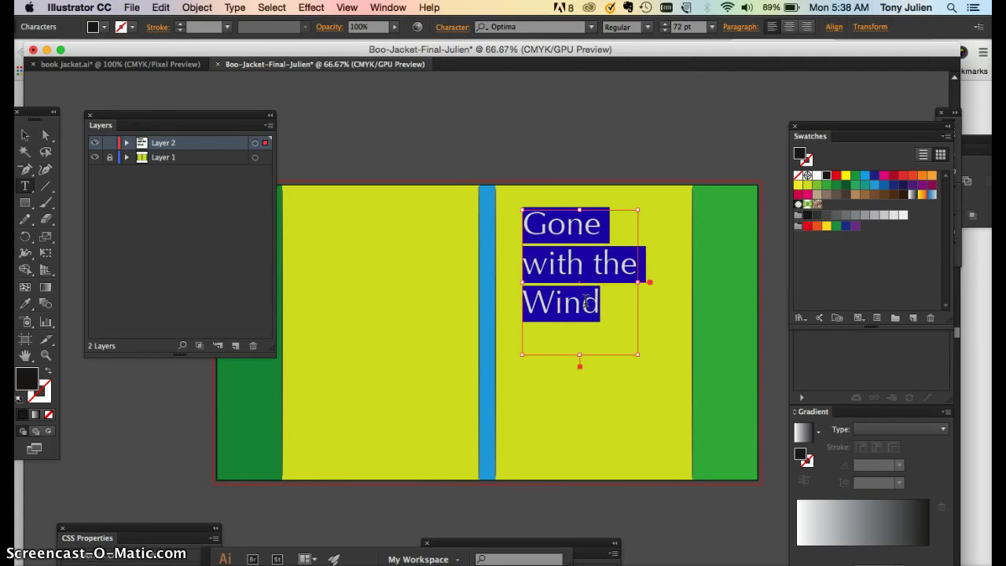
{"action": "key", "text": "alt+Up"}
{"action": "key", "text": "alt+Up"}
{"action": "key", "text": "alt+Up"}
{"action": "key", "text": "alt+Up"}
{"action": "key", "text": "alt+Up"}
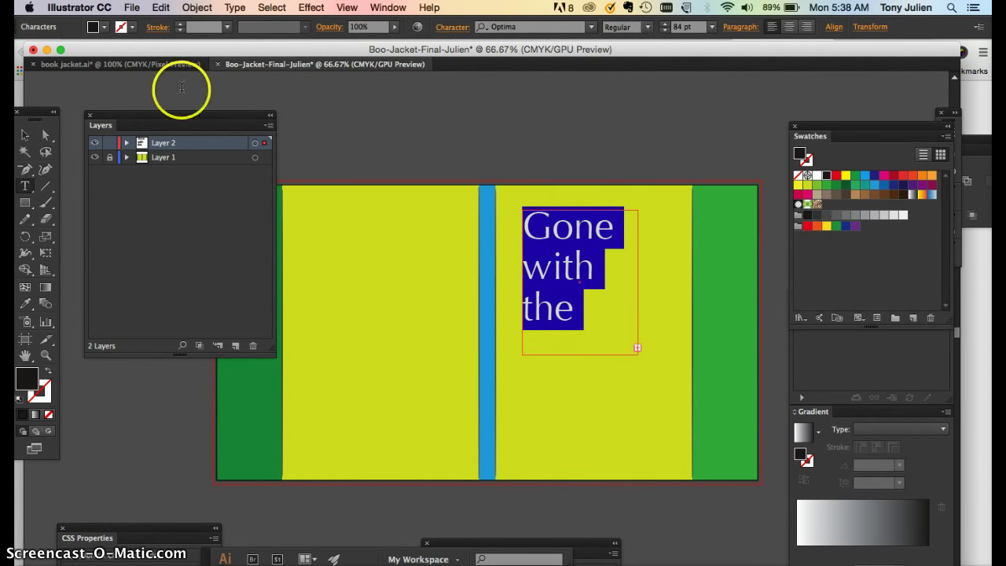
{"action": "left_click", "coordinate": [25, 136]}
{"action": "left_click", "coordinate": [636, 296]}
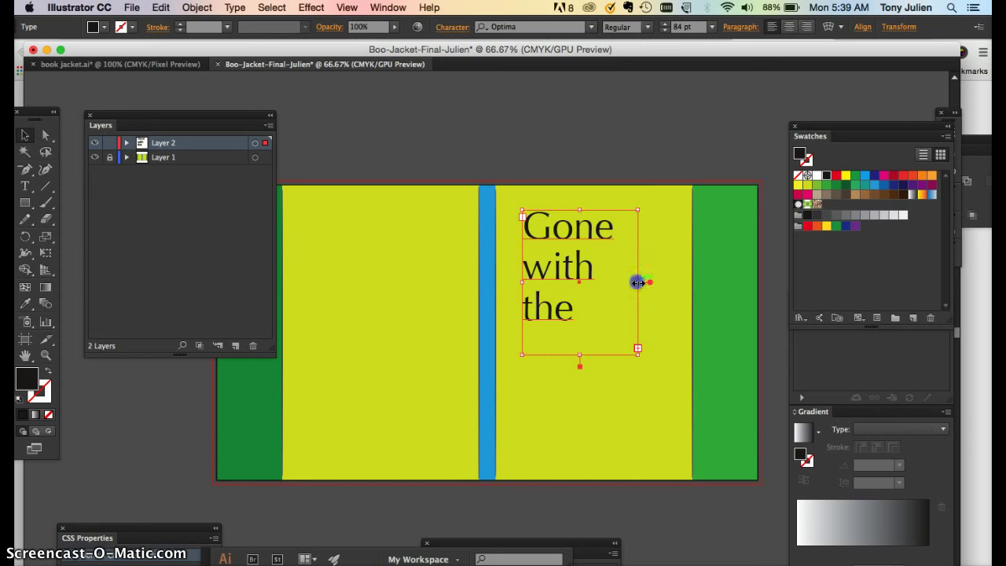
{"action": "left_click_drag", "start_coordinate": [638, 278], "coordinate": [684, 280]}
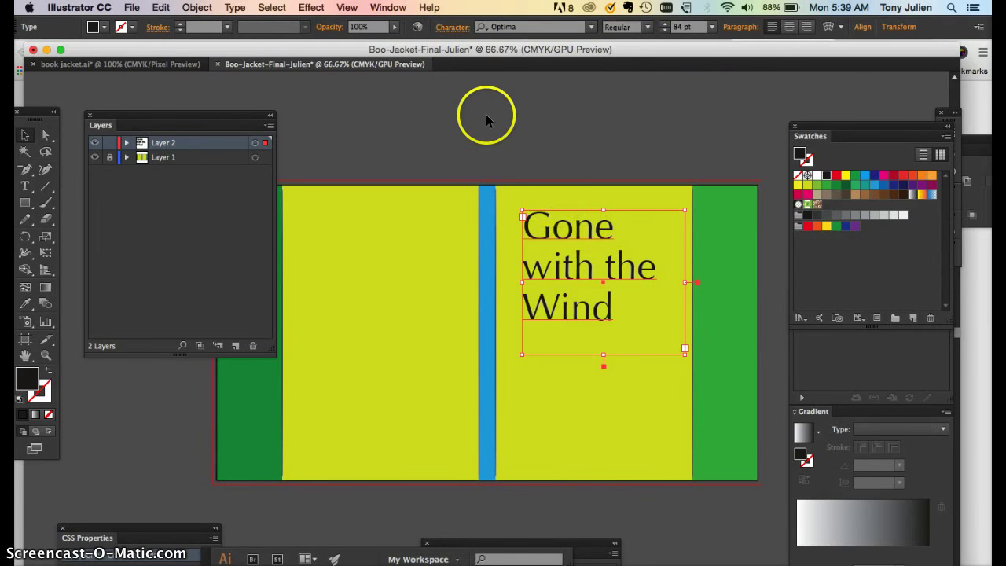
Step: Unlock Layer 1 and select the left yellow back panel
{"action": "left_click", "coordinate": [347, 8]}
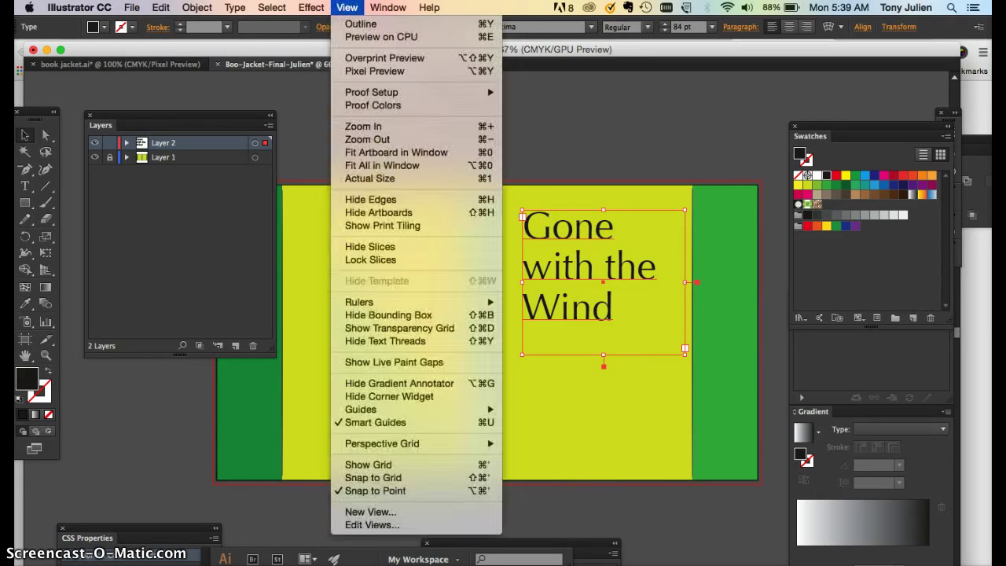
{"action": "mouse_move", "coordinate": [329, 185]}
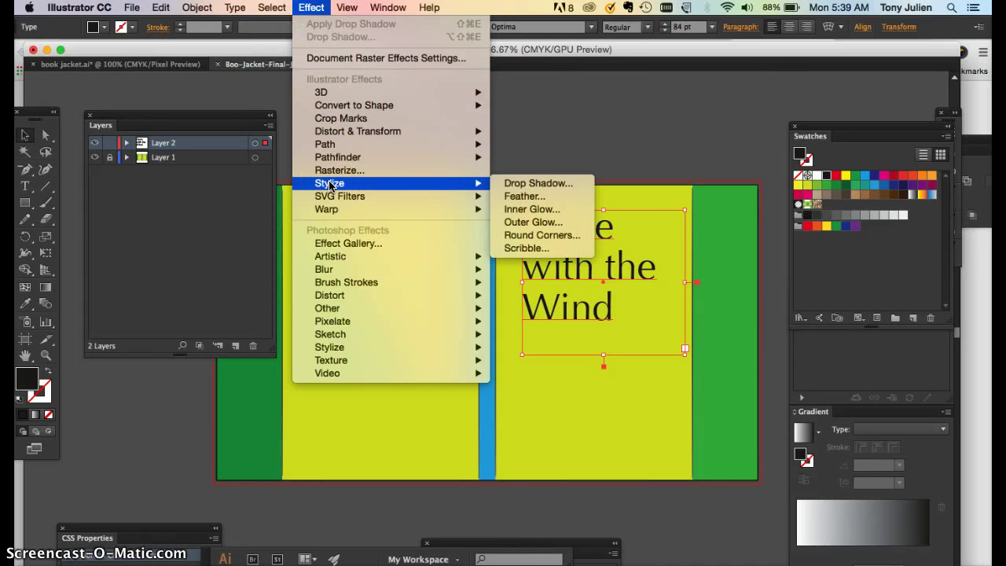
{"action": "left_click", "coordinate": [330, 257]}
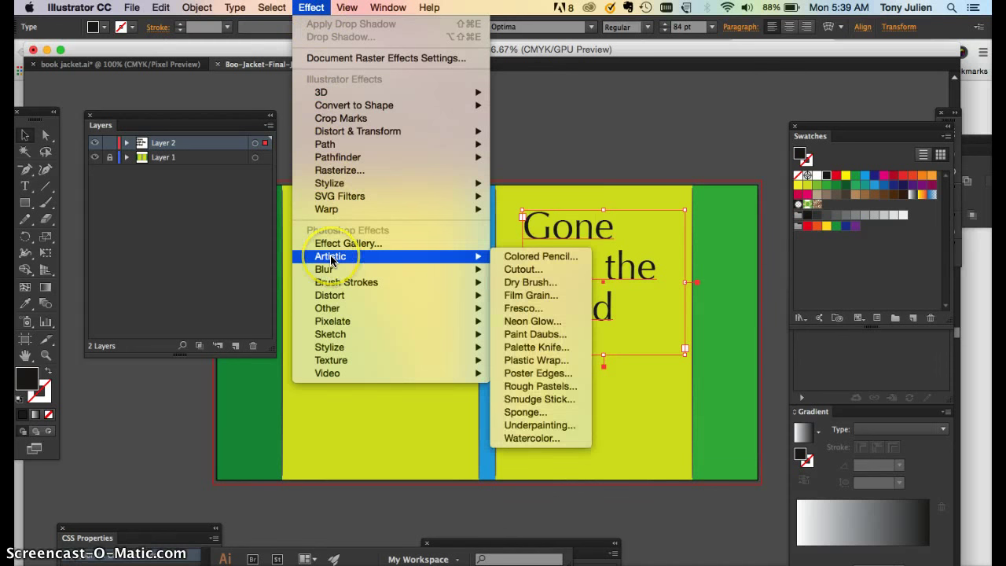
{"action": "left_click", "coordinate": [529, 157]}
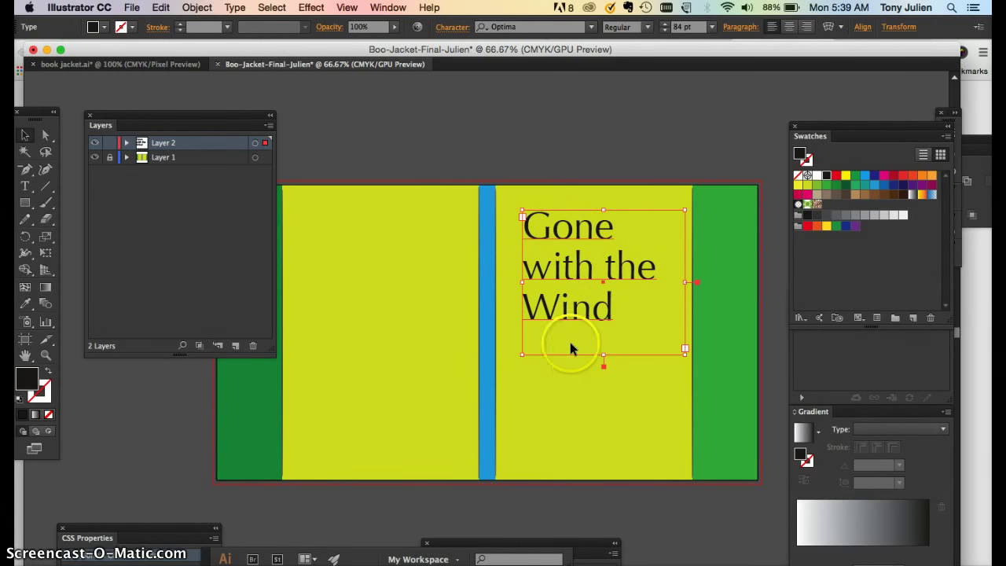
{"action": "left_click", "coordinate": [441, 210]}
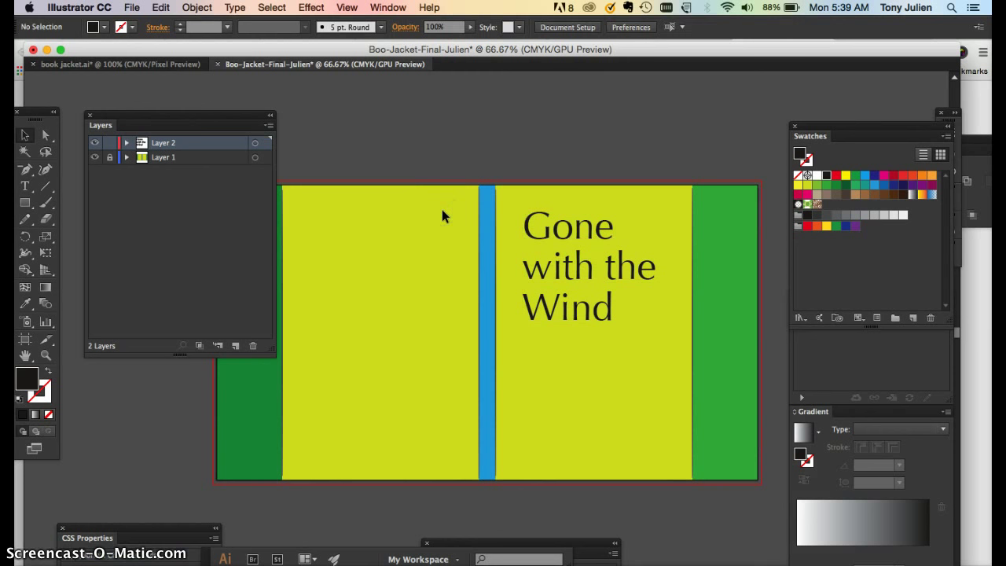
{"action": "left_click", "coordinate": [110, 158]}
{"action": "left_click", "coordinate": [317, 193]}
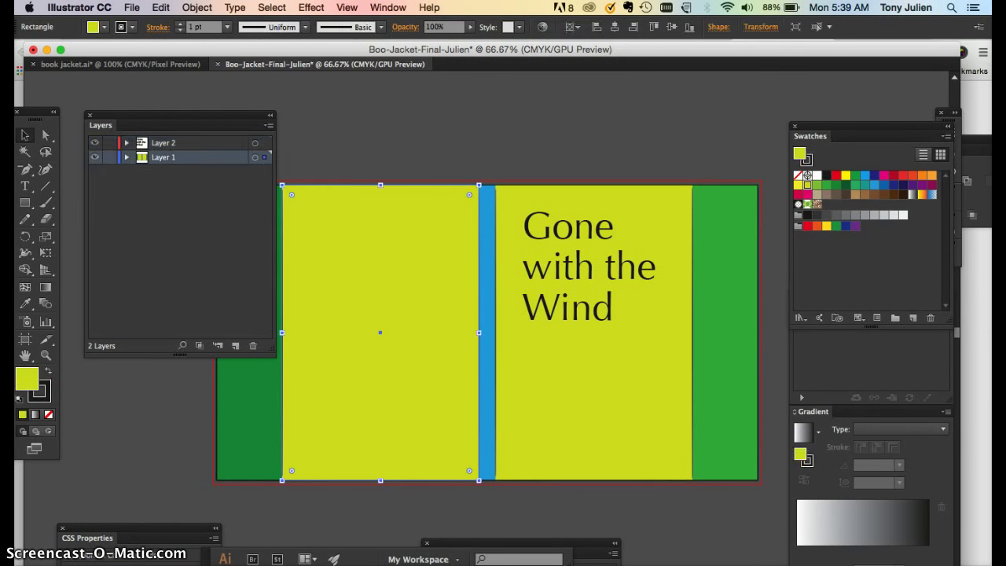
Step: Apply the Rough Pastels artistic effect to the panel after previewing several other textures
{"action": "left_click", "coordinate": [311, 7]}
{"action": "mouse_move", "coordinate": [359, 268]}
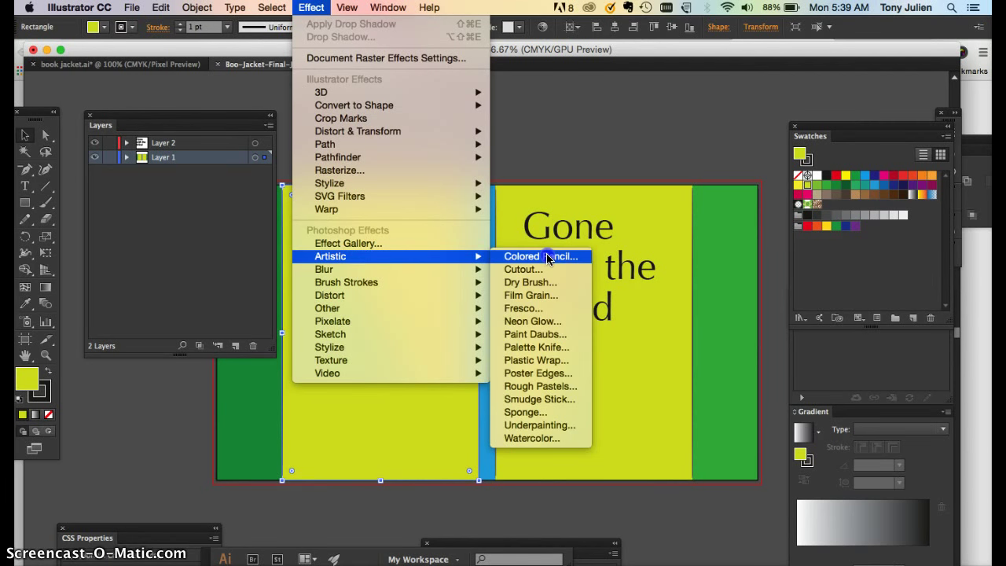
{"action": "left_click", "coordinate": [547, 259]}
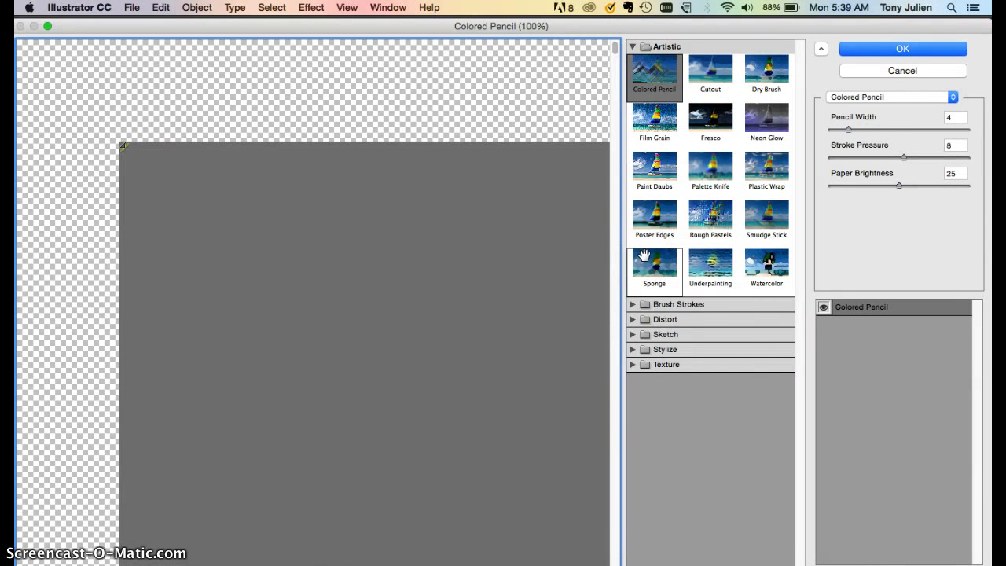
{"action": "left_click", "coordinate": [655, 119]}
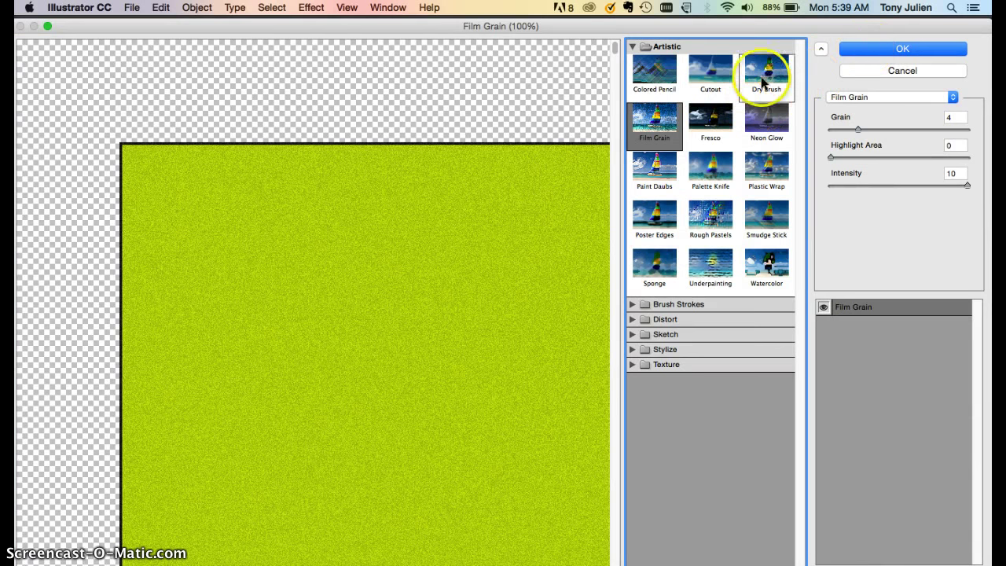
{"action": "left_click", "coordinate": [762, 81]}
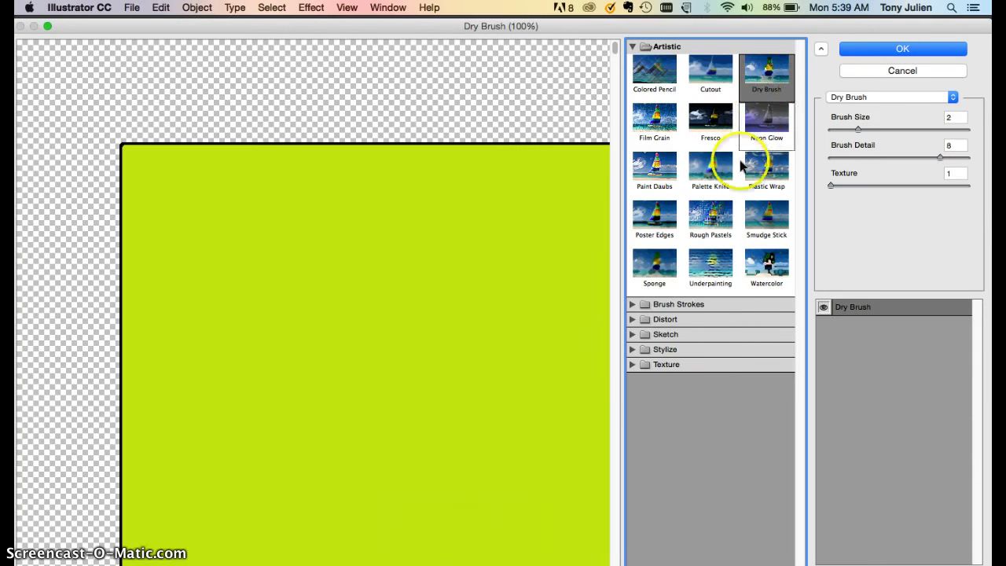
{"action": "left_click", "coordinate": [712, 173]}
{"action": "left_click", "coordinate": [760, 168]}
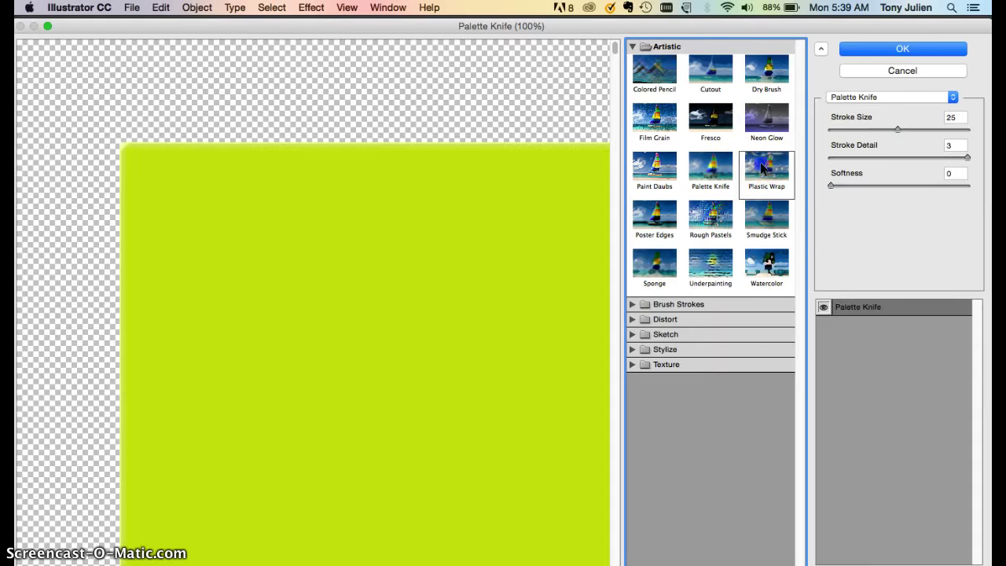
{"action": "left_click", "coordinate": [703, 224]}
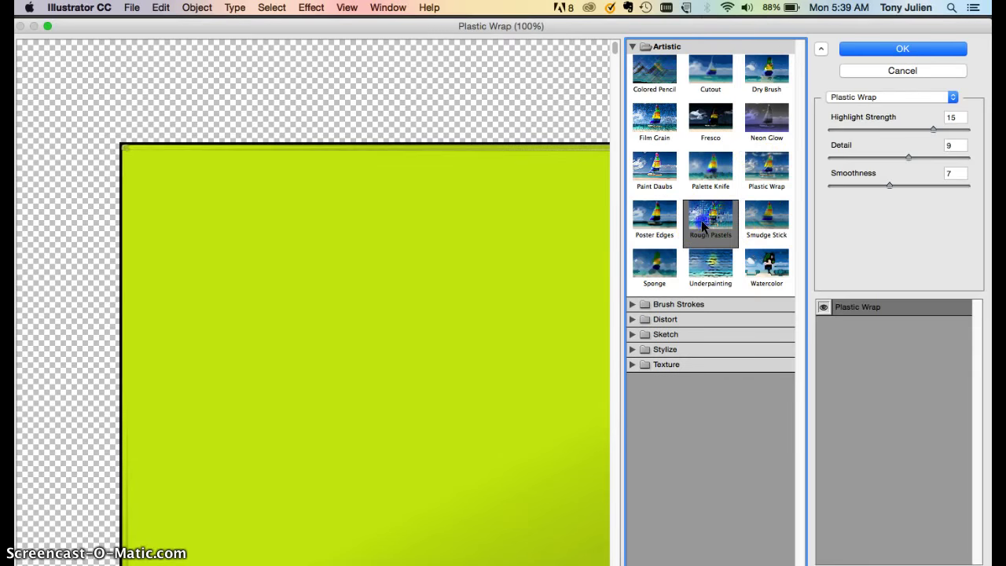
{"action": "left_click", "coordinate": [887, 49]}
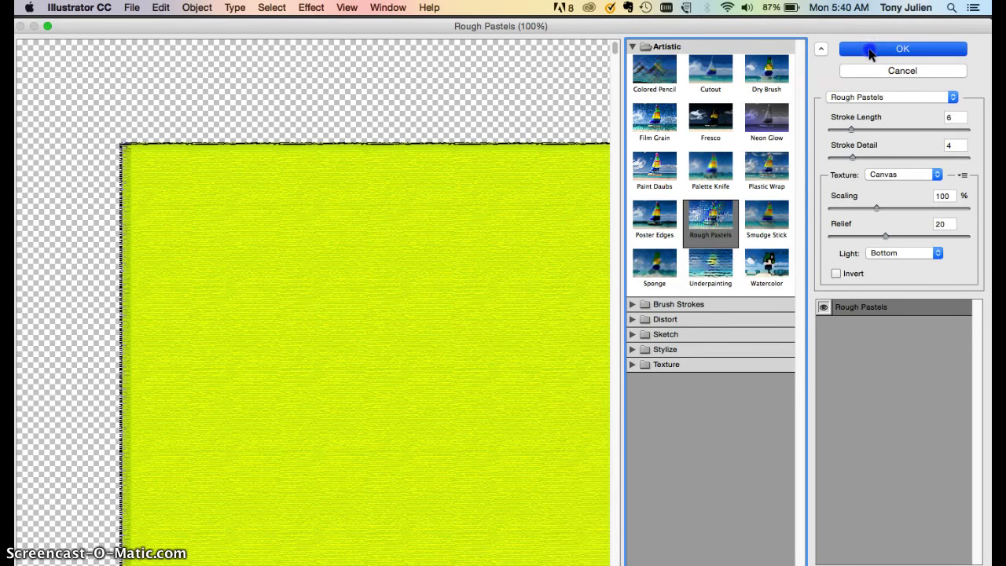
{"action": "left_click", "coordinate": [578, 146]}
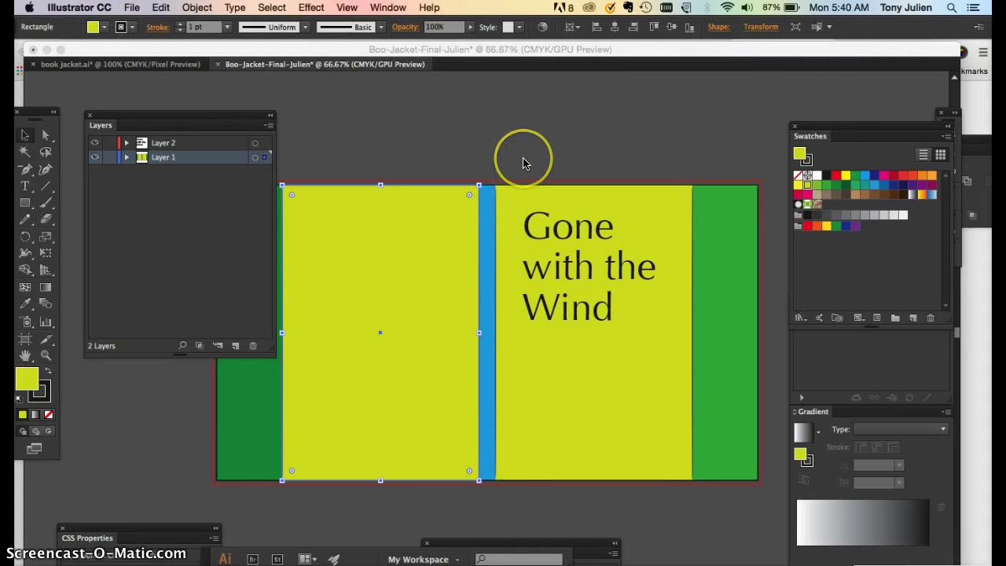
{"action": "left_click", "coordinate": [451, 232]}
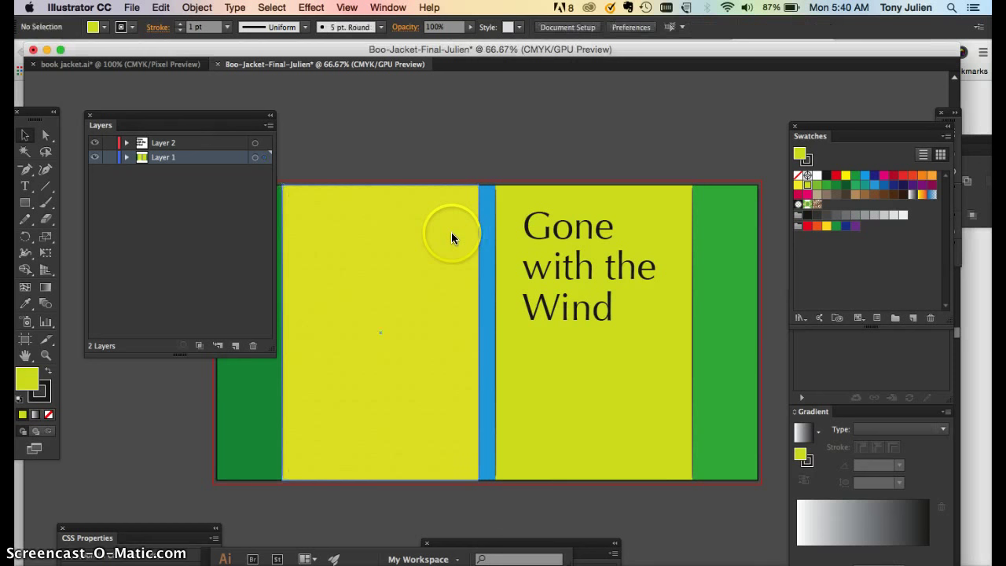
{"action": "key", "text": "super+equal"}
{"action": "key", "text": "super+equal"}
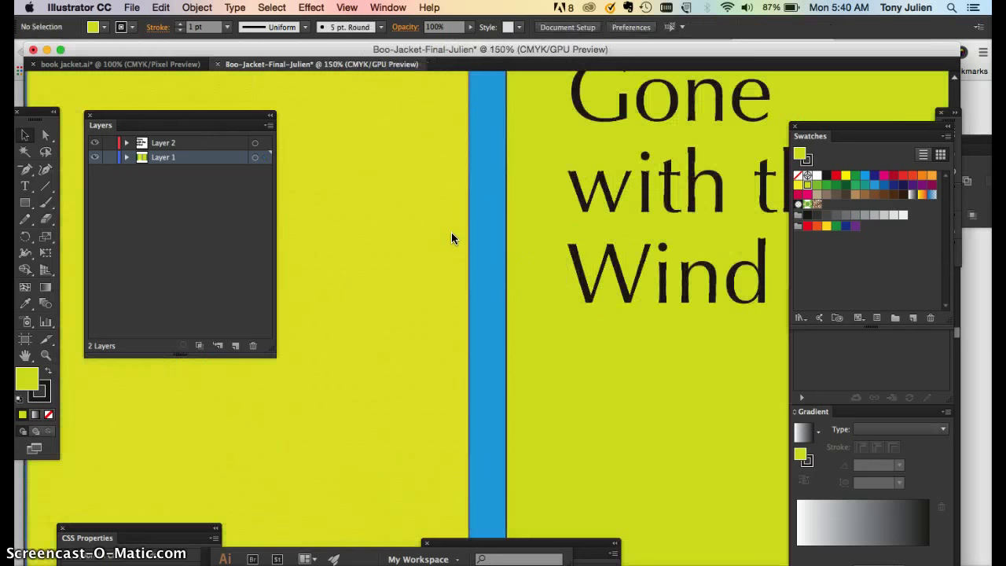
{"action": "scroll", "coordinate": [451, 232], "scroll_direction": "up", "scroll_amount": 4}
{"action": "scroll", "coordinate": [451, 232], "scroll_direction": "left", "scroll_amount": 3}
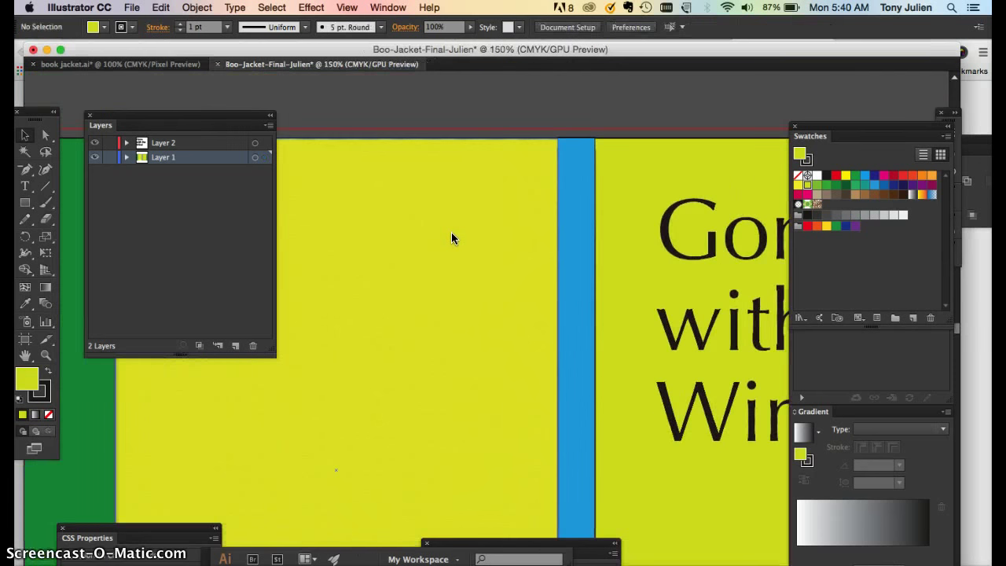
{"action": "left_click", "coordinate": [443, 221]}
{"action": "key", "text": "super+minus"}
{"action": "key", "text": "super+minus"}
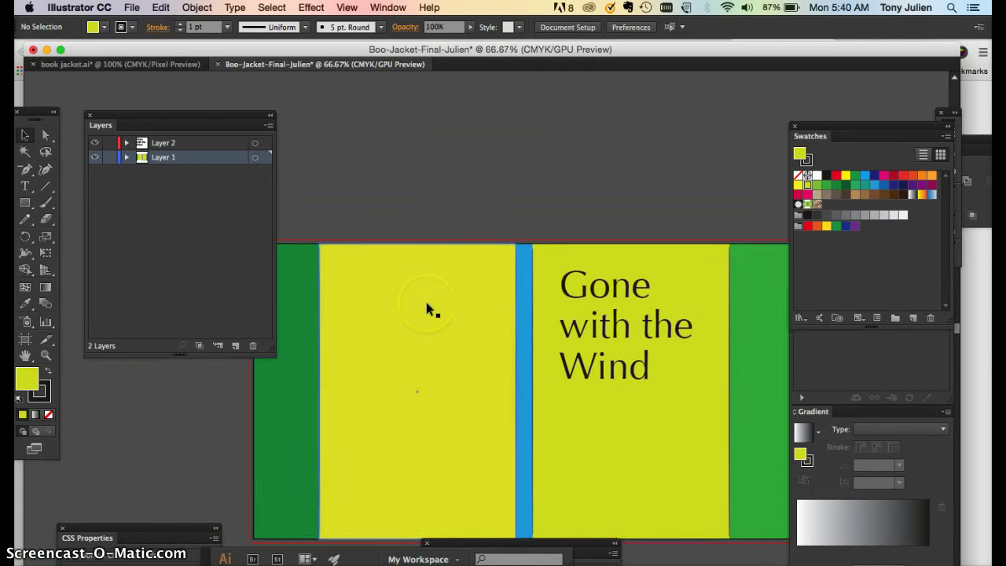
{"action": "scroll", "coordinate": [426, 302], "scroll_direction": "down", "scroll_amount": 3}
{"action": "scroll", "coordinate": [425, 302], "scroll_direction": "right", "scroll_amount": 2}
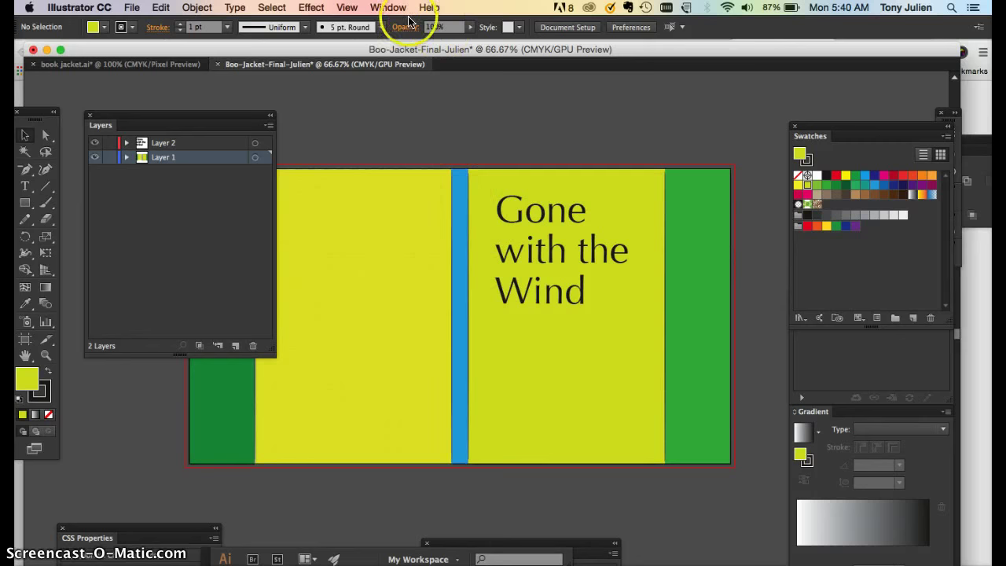
{"action": "left_click", "coordinate": [347, 7]}
{"action": "left_click", "coordinate": [315, 7]}
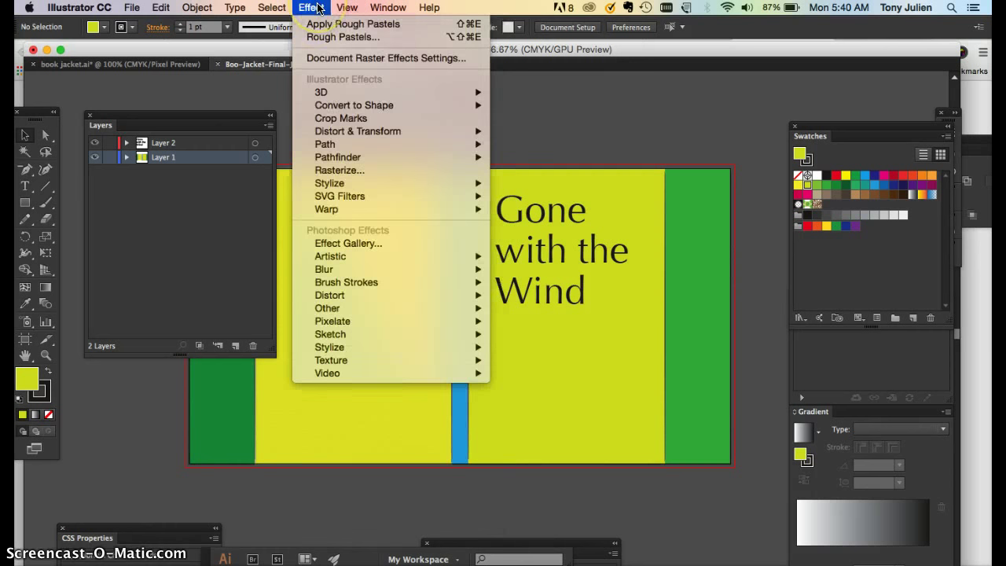
{"action": "mouse_move", "coordinate": [345, 187]}
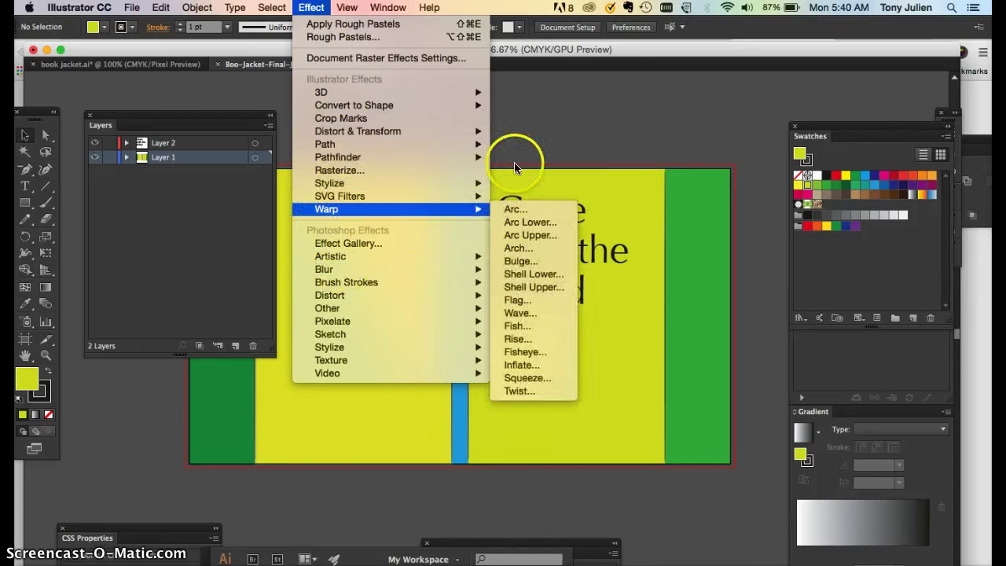
{"action": "left_click", "coordinate": [524, 137]}
Step: Nudge the 'Gone with the Wind' title frame a few pixels to the right
{"action": "left_click", "coordinate": [527, 252]}
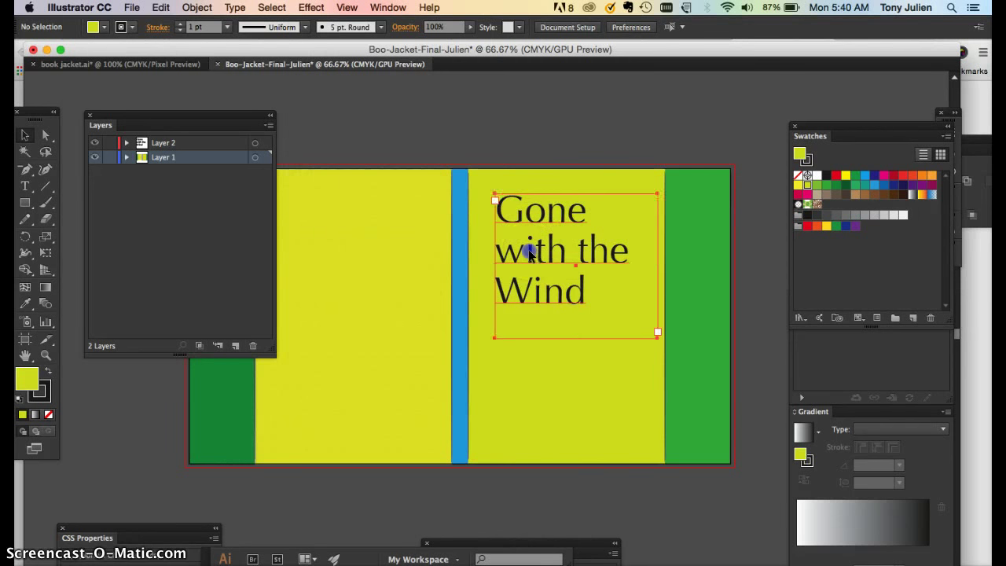
{"action": "left_click_drag", "start_coordinate": [530, 251], "coordinate": [533, 251]}
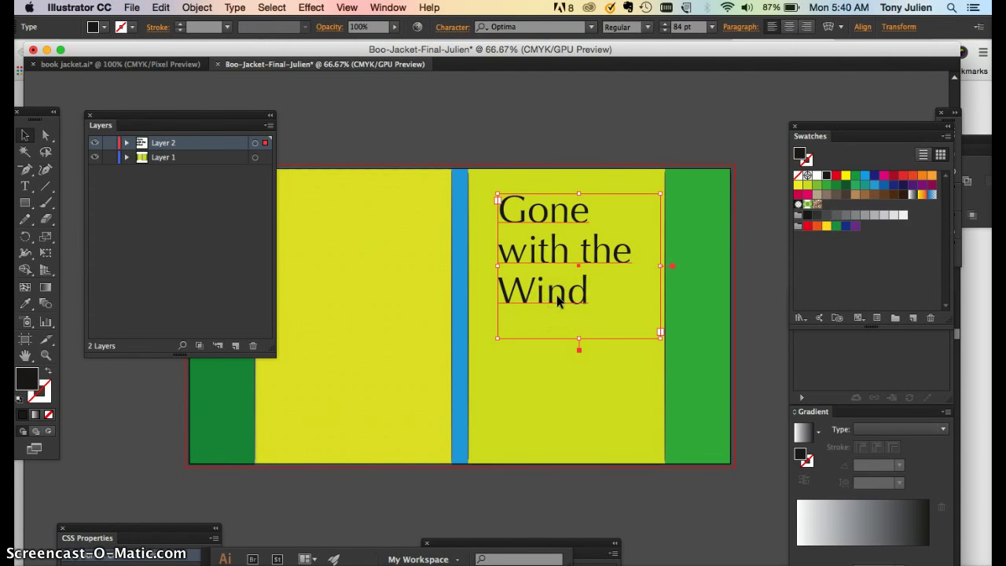
Step: Duplicate the title lower on the front panel and retype the copy as the author's name
{"action": "left_click_drag", "start_coordinate": [558, 264], "coordinate": [561, 382]}
{"action": "double_click", "coordinate": [561, 381]}
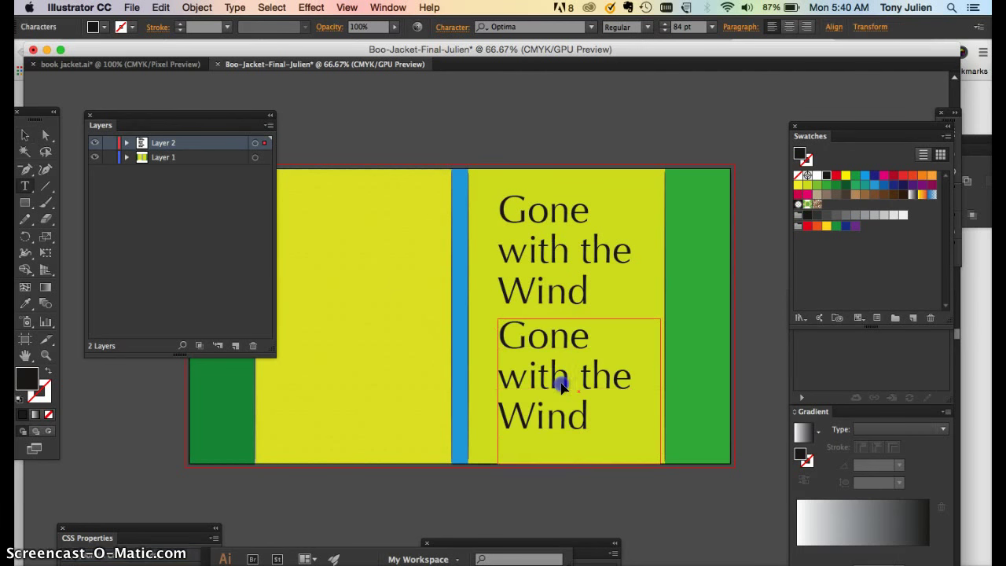
{"action": "key", "text": "ctrl+a"}
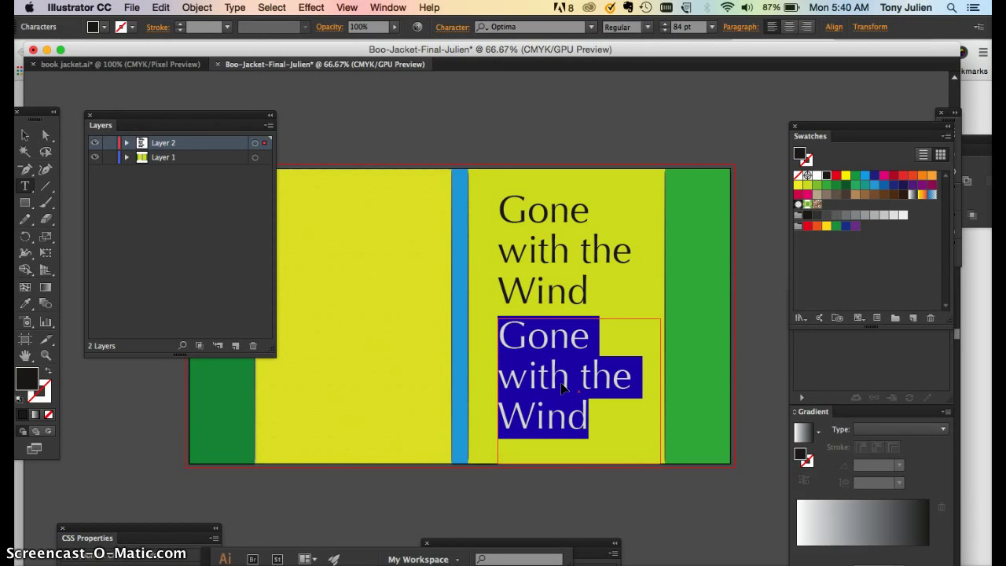
{"action": "type", "text": "Tony"}
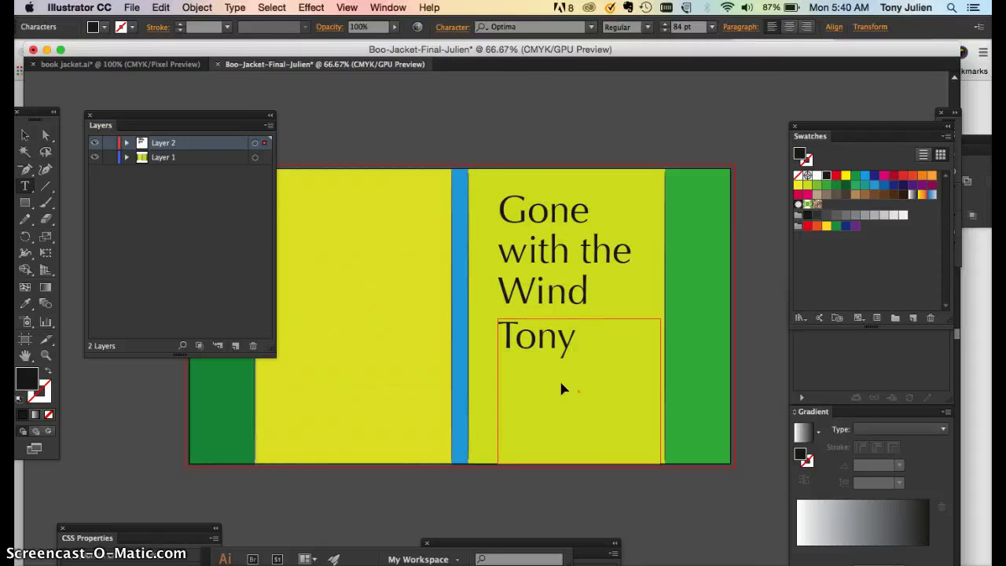
{"action": "type", "text": " Julien"}
Step: Set the author's name to 34 pt, trim its frame and place it at the bottom
{"action": "key", "text": "ctrl+a"}
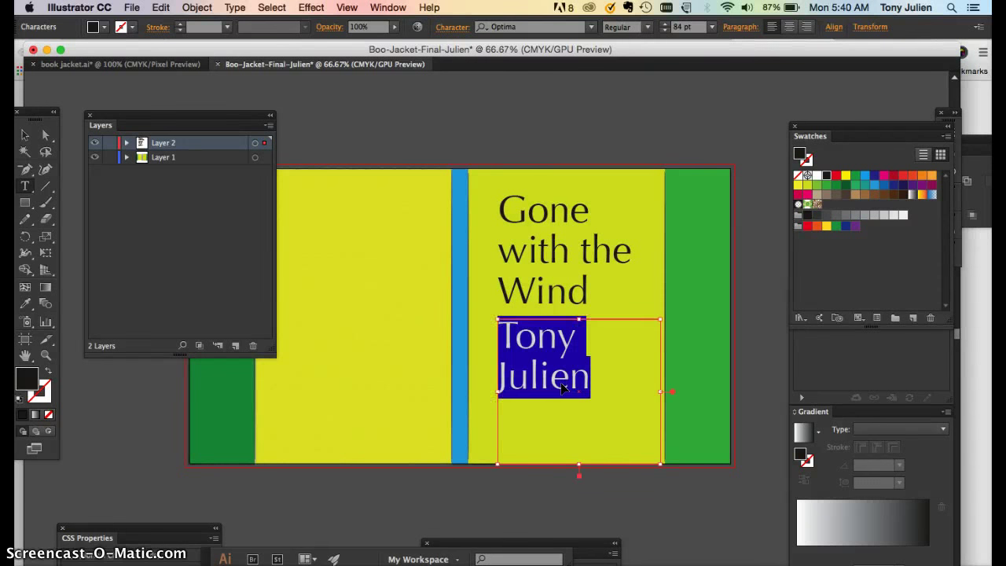
{"action": "key", "text": "super+shift+comma"}
{"action": "key", "text": "super+shift+comma"}
{"action": "key", "text": "super+shift+comma"}
{"action": "key", "text": "super+shift+comma"}
{"action": "key", "text": "super+shift+comma"}
{"action": "key", "text": "super+shift+comma"}
{"action": "key", "text": "super+shift+comma"}
{"action": "key", "text": "super+shift+comma"}
{"action": "key", "text": "super+shift+comma"}
{"action": "key", "text": "super+shift+comma"}
{"action": "key", "text": "super+shift+comma"}
{"action": "key", "text": "super+shift+comma"}
{"action": "key", "text": "super+shift+comma"}
{"action": "key", "text": "super+shift+comma"}
{"action": "key", "text": "super+shift+comma"}
{"action": "key", "text": "super+shift+comma"}
{"action": "key", "text": "super+shift+comma"}
{"action": "key", "text": "super+shift+comma"}
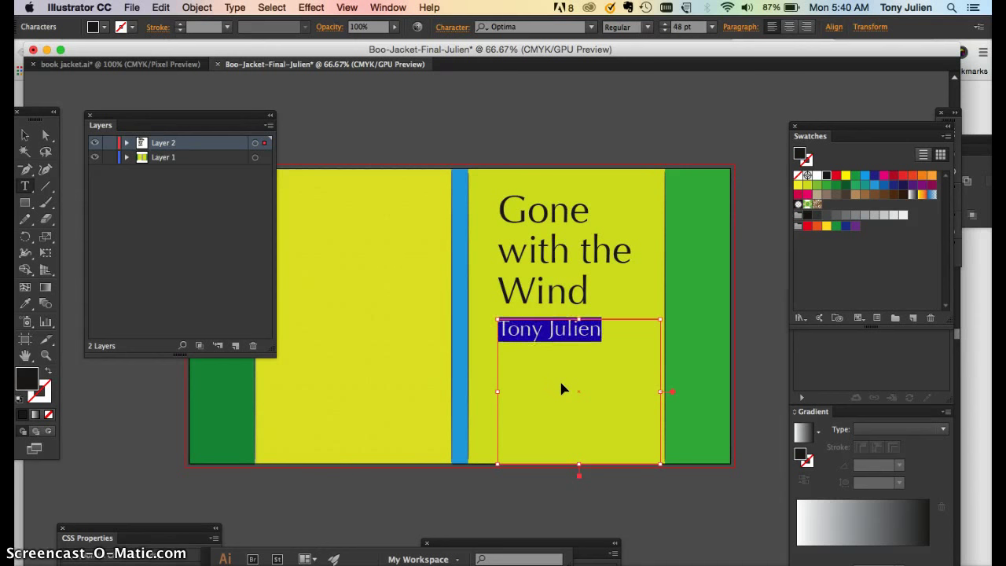
{"action": "key", "text": "super+shift+comma"}
{"action": "key", "text": "super+shift+comma"}
{"action": "key", "text": "super+shift+comma"}
{"action": "key", "text": "super+shift+comma"}
{"action": "key", "text": "super+shift+comma"}
{"action": "key", "text": "super+shift+comma"}
{"action": "key", "text": "super+shift+comma"}
{"action": "key", "text": "super+shift+comma"}
{"action": "key", "text": "super+shift+comma"}
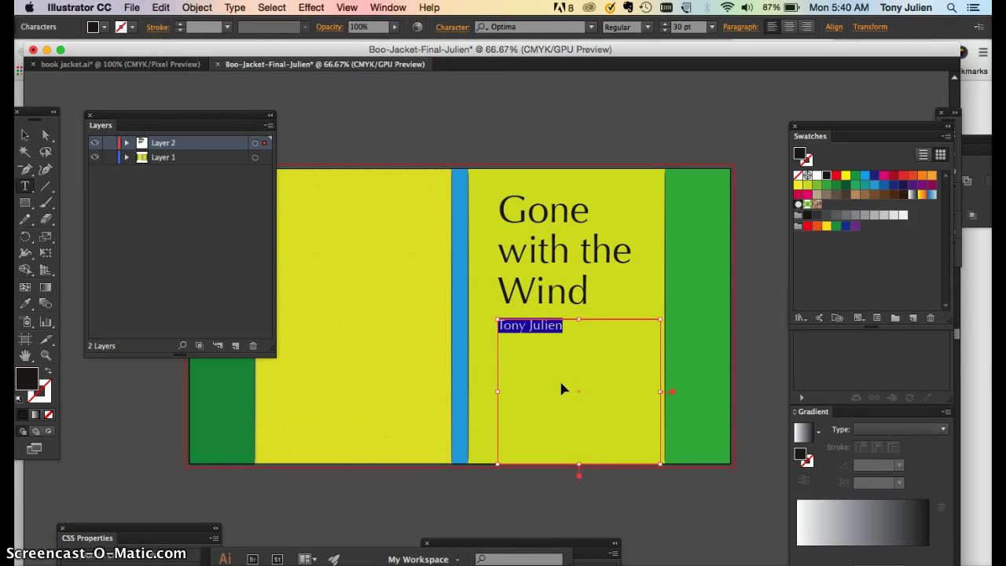
{"action": "key", "text": "super+shift+period"}
{"action": "key", "text": "super+shift+period"}
{"action": "left_click", "coordinate": [130, 168]}
{"action": "left_click", "coordinate": [25, 135]}
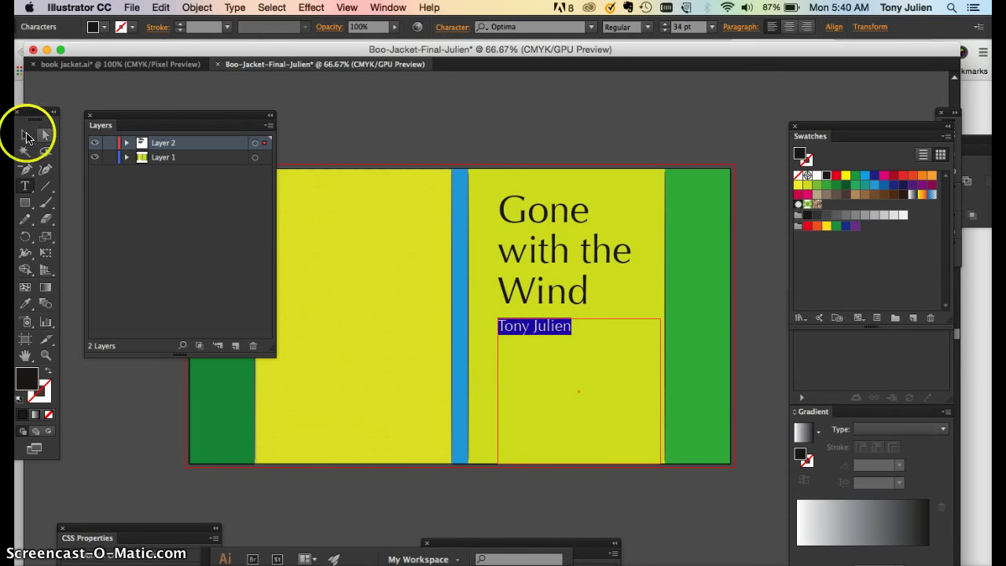
{"action": "left_click", "coordinate": [140, 212]}
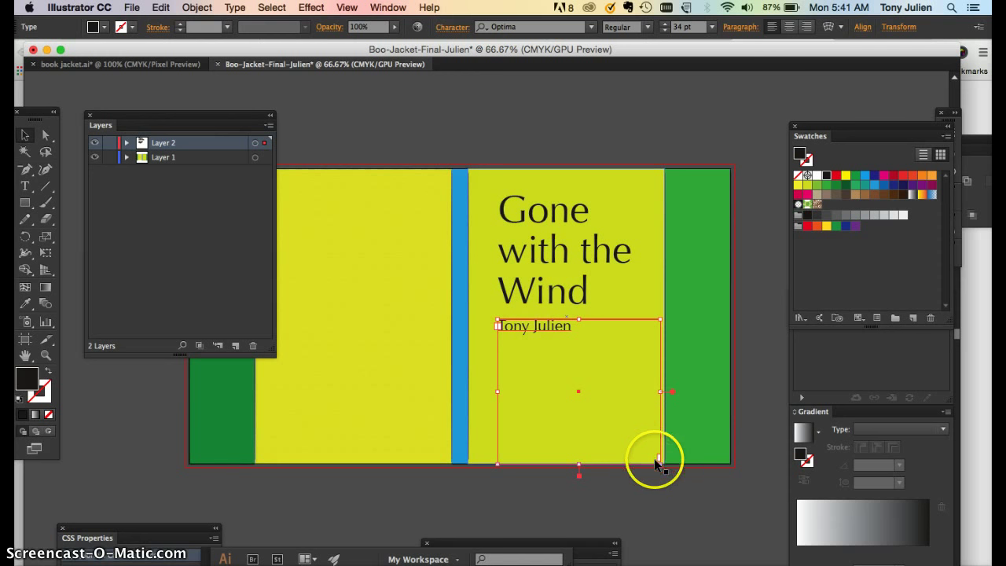
{"action": "left_click_drag", "start_coordinate": [659, 465], "coordinate": [569, 432]}
{"action": "left_click", "coordinate": [548, 483]}
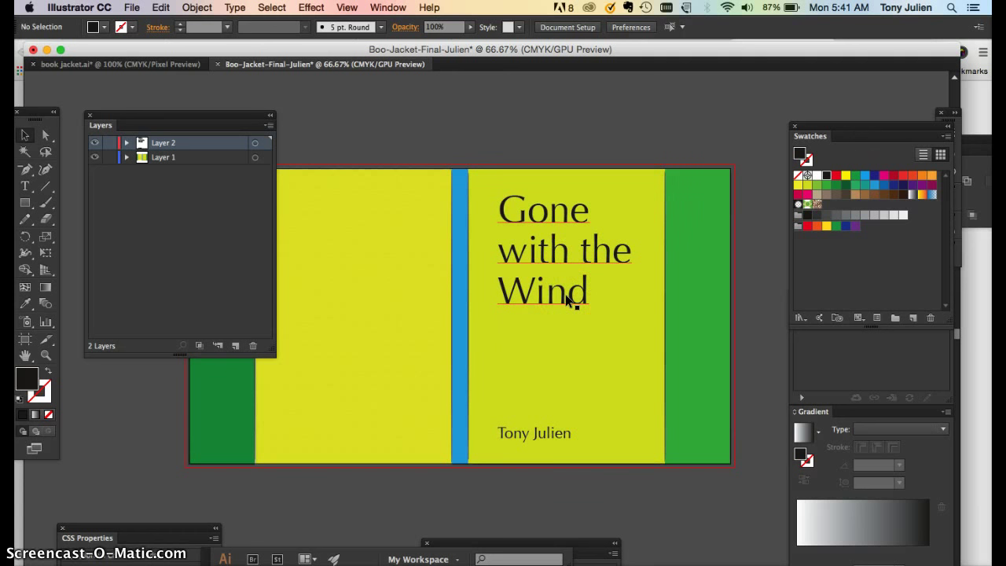
Step: Capitalise 'with' and 'the' so the title reads 'Gone With The Wind', then select its frame
{"action": "double_click", "coordinate": [526, 253]}
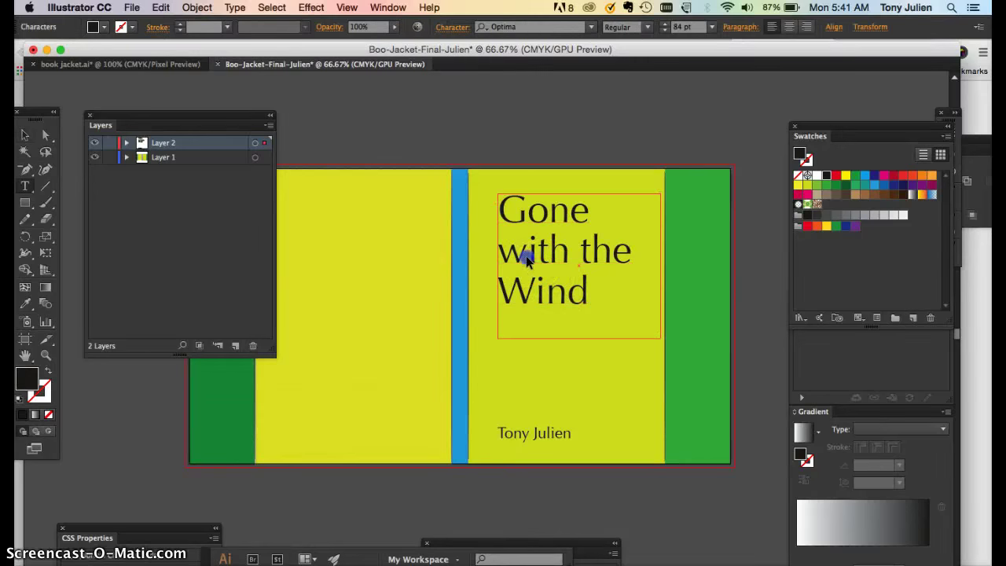
{"action": "key", "text": "BackSpace"}
{"action": "type", "text": "W"}
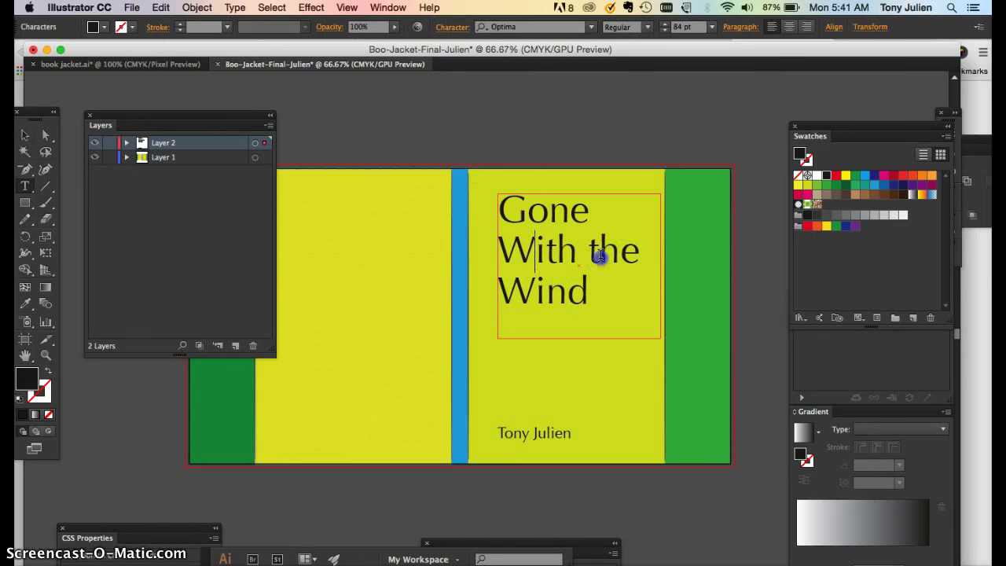
{"action": "left_click", "coordinate": [600, 254]}
{"action": "key", "text": "BackSpace"}
{"action": "type", "text": "T"}
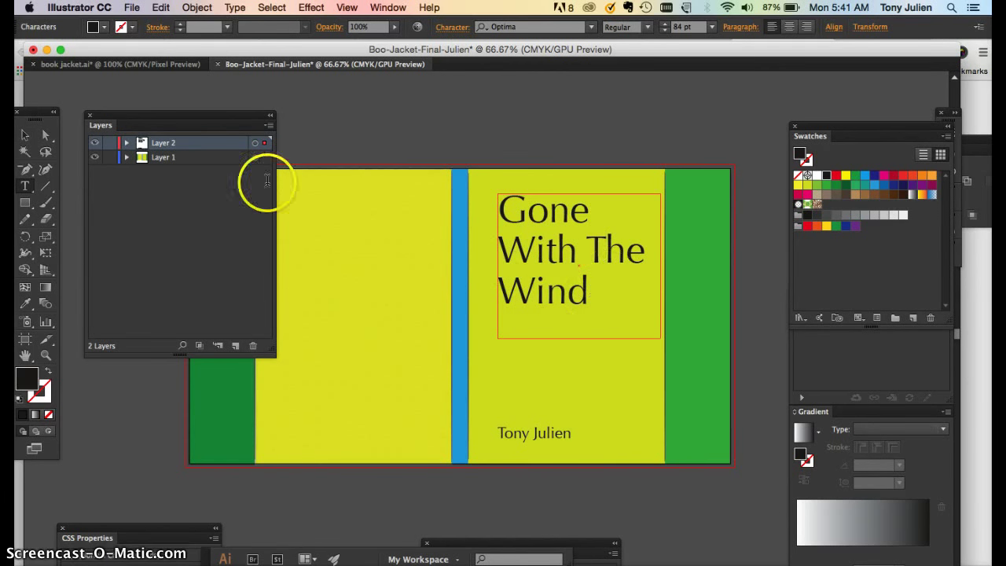
{"action": "left_click", "coordinate": [24, 134]}
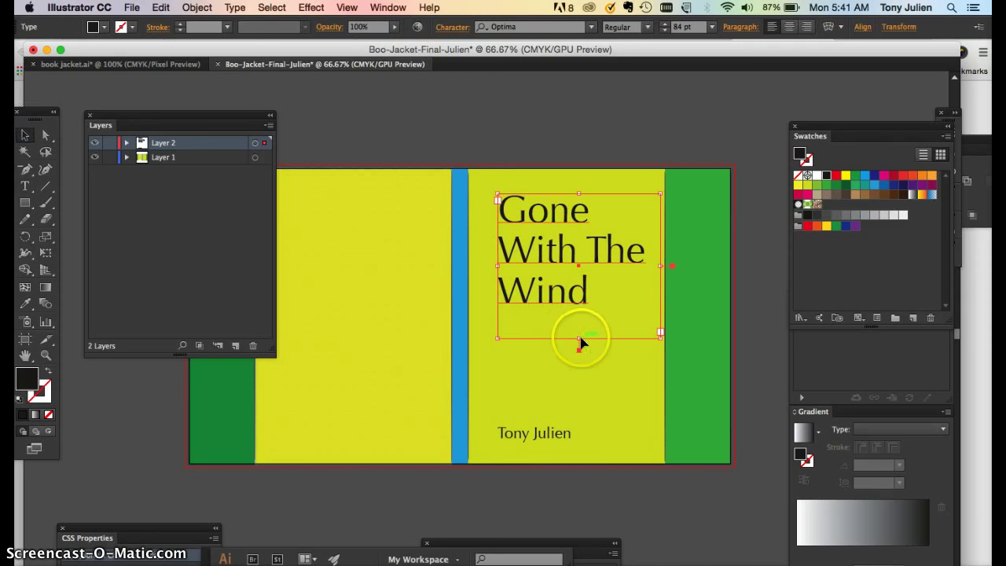
{"action": "left_click", "coordinate": [594, 349]}
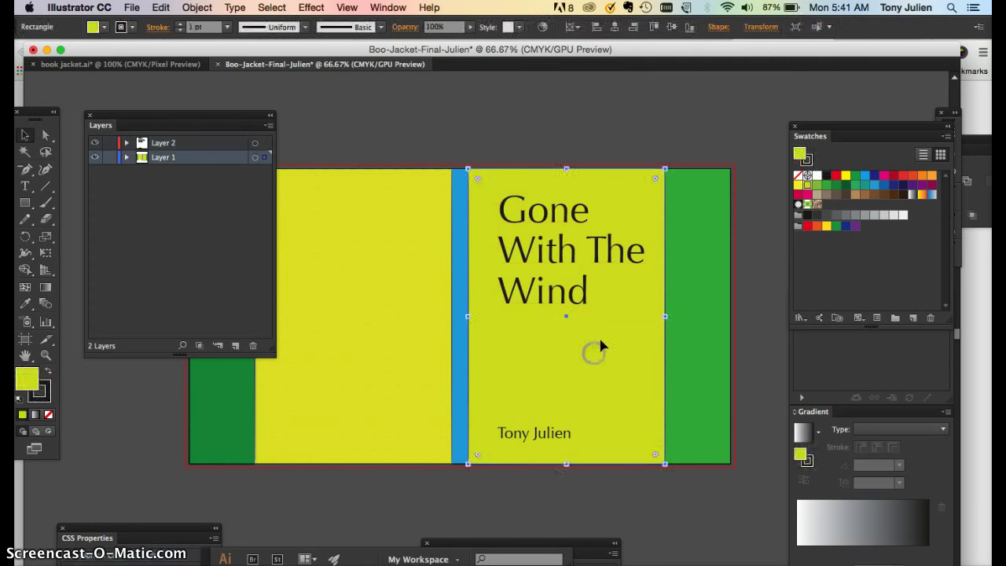
{"action": "left_click", "coordinate": [571, 300]}
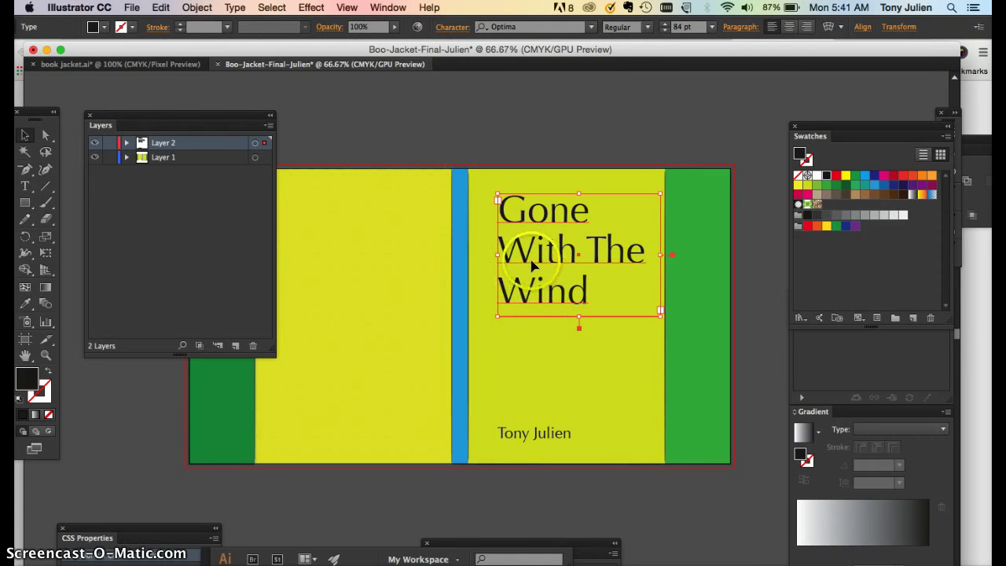
Step: Paste a copy of the title, shrink it to one 32 pt line and fill it white
{"action": "key", "text": "super+v"}
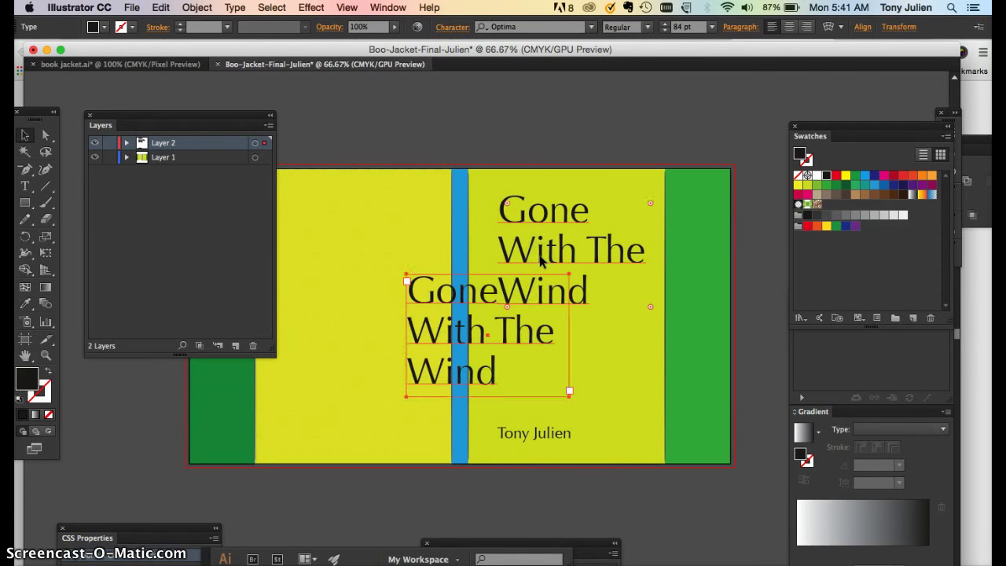
{"action": "left_click_drag", "start_coordinate": [481, 290], "coordinate": [537, 325]}
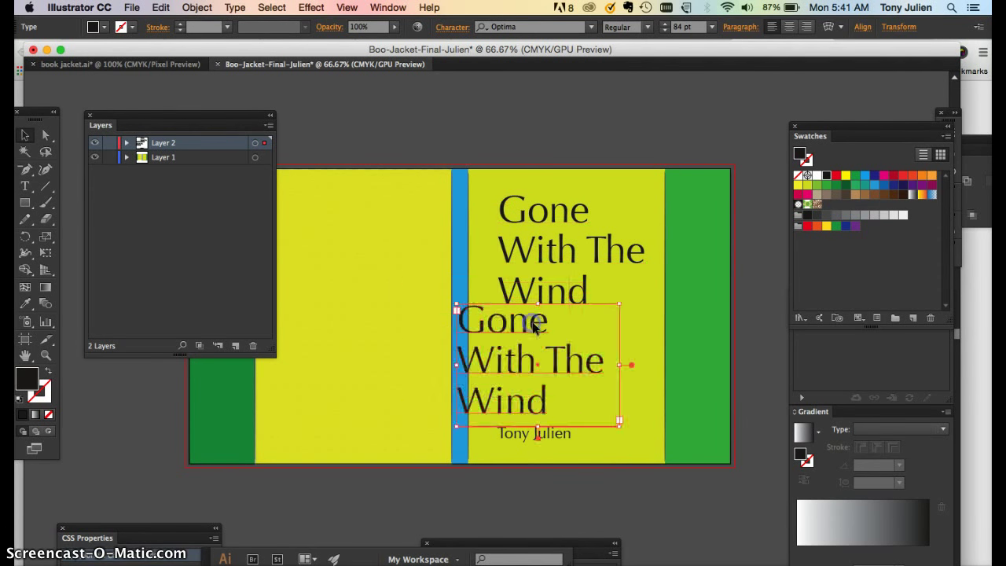
{"action": "left_click", "coordinate": [618, 411]}
{"action": "key", "text": "super+shift+comma"}
{"action": "key", "text": "super+shift+comma"}
{"action": "key", "text": "super+shift+comma"}
{"action": "key", "text": "super+shift+comma"}
{"action": "key", "text": "super+shift+comma"}
{"action": "key", "text": "super+shift+comma"}
{"action": "key", "text": "super+shift+comma"}
{"action": "key", "text": "super+shift+comma"}
{"action": "key", "text": "super+shift+comma"}
{"action": "key", "text": "super+shift+comma"}
{"action": "key", "text": "super+shift+comma"}
{"action": "key", "text": "super+shift+comma"}
{"action": "key", "text": "super+shift+comma"}
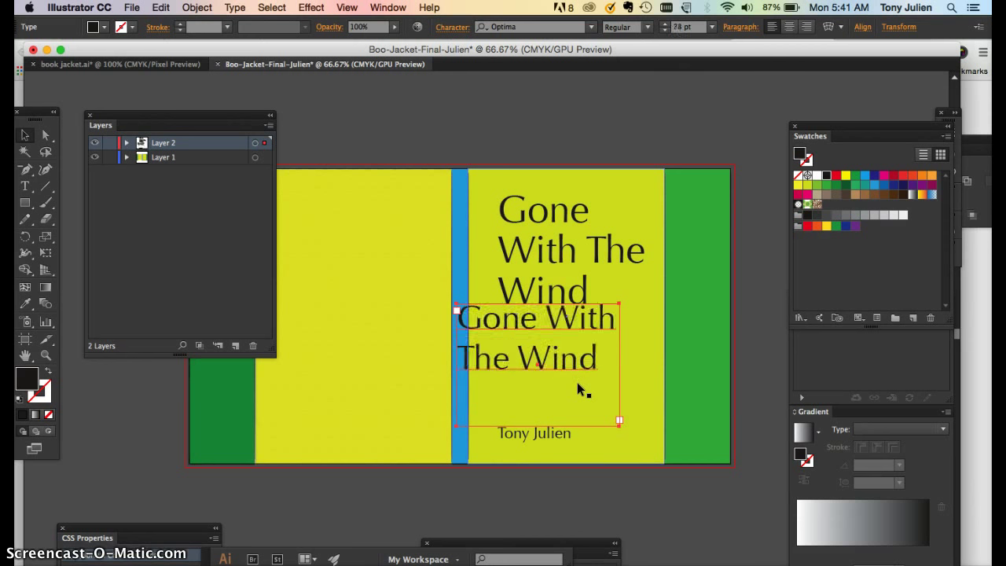
{"action": "key", "text": "super+shift+comma"}
{"action": "key", "text": "super+shift+comma"}
{"action": "key", "text": "super+shift+comma"}
{"action": "key", "text": "super+shift+comma"}
{"action": "key", "text": "super+shift+comma"}
{"action": "key", "text": "super+shift+comma"}
{"action": "key", "text": "super+shift+comma"}
{"action": "key", "text": "super+shift+comma"}
{"action": "key", "text": "super+shift+comma"}
{"action": "key", "text": "super+shift+comma"}
{"action": "key", "text": "super+shift+comma"}
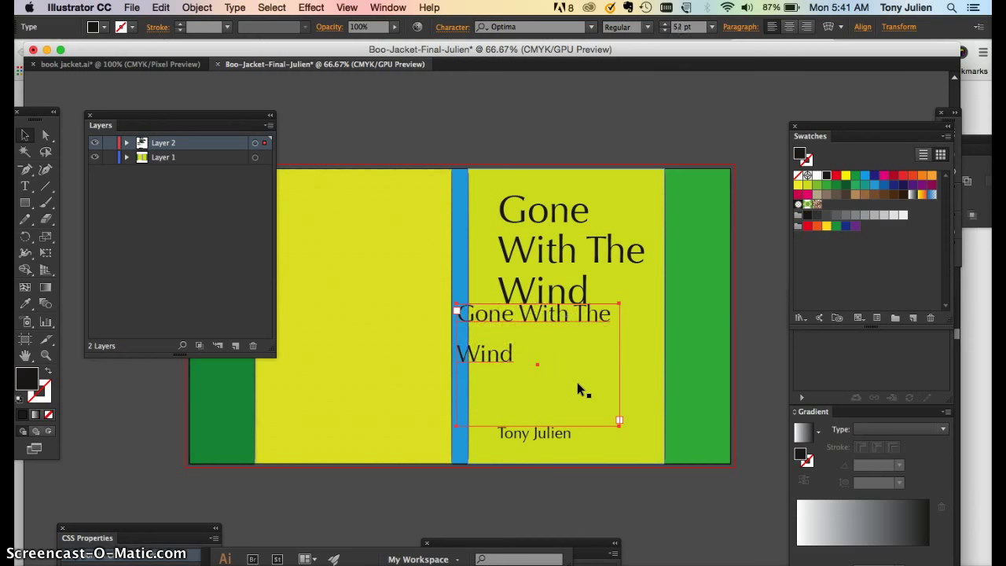
{"action": "key", "text": "super+shift+comma"}
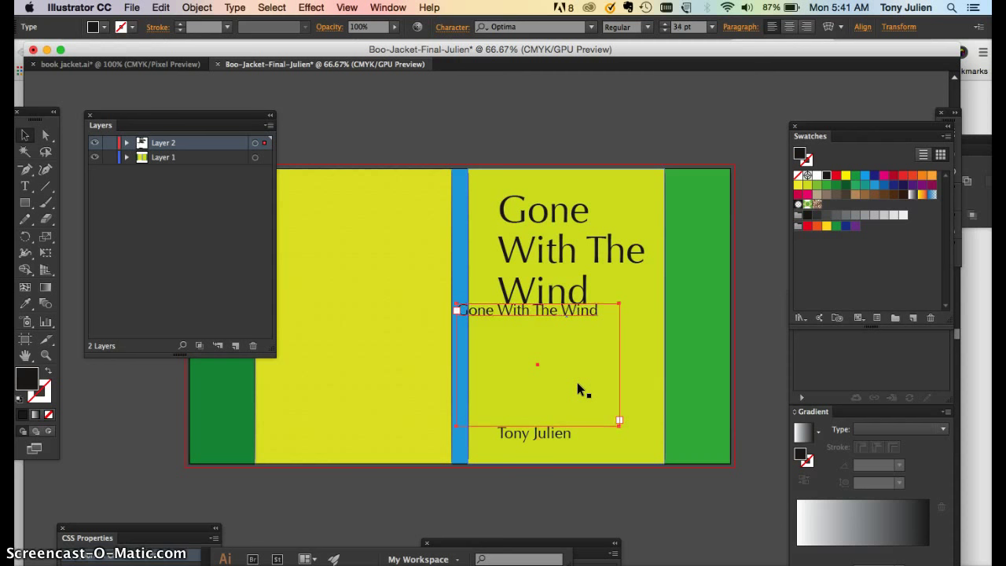
{"action": "left_click", "coordinate": [713, 29]}
{"action": "left_click", "coordinate": [624, 226]}
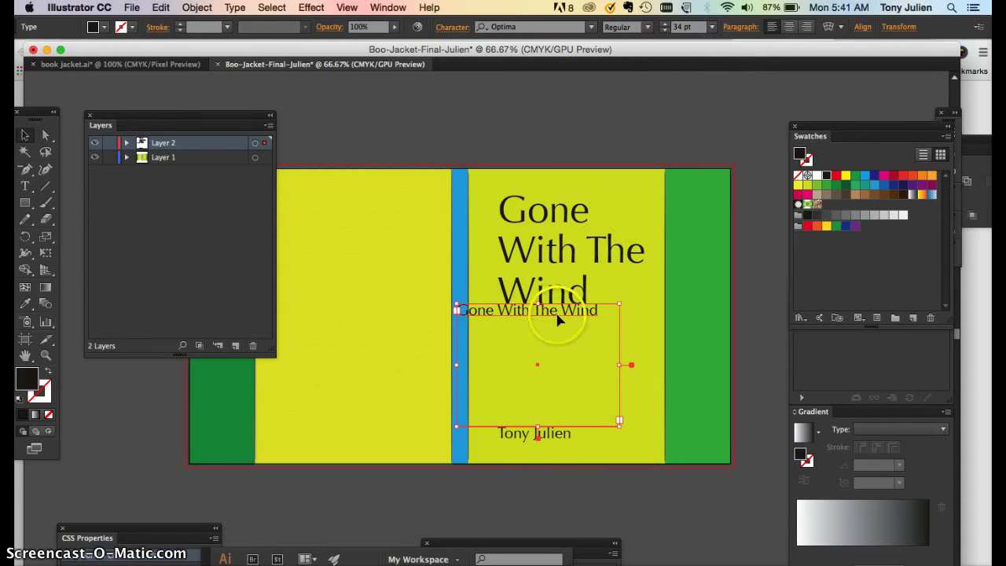
{"action": "key", "text": "super+shift+comma"}
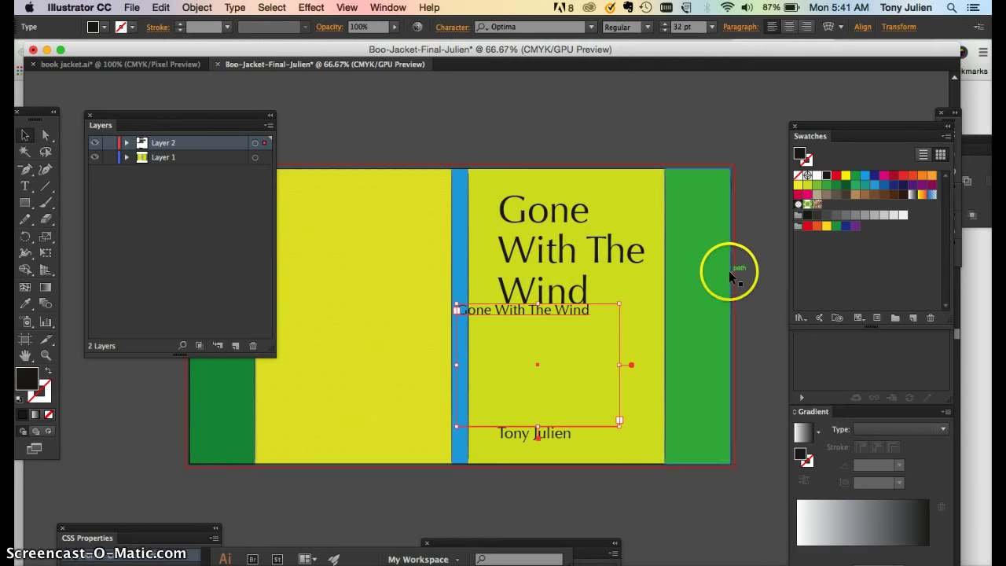
{"action": "left_click", "coordinate": [816, 175]}
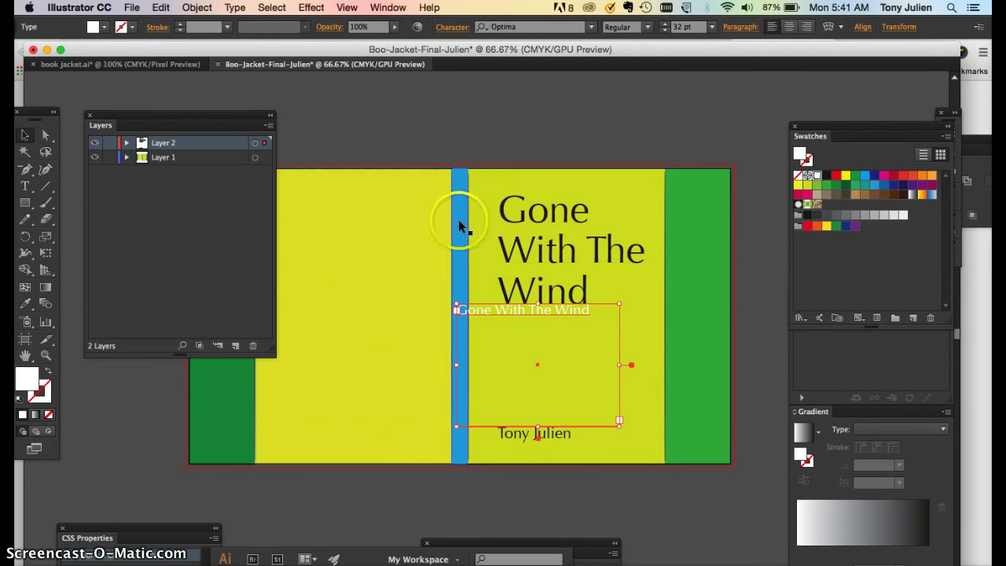
{"action": "left_click_drag", "start_coordinate": [618, 430], "coordinate": [618, 324]}
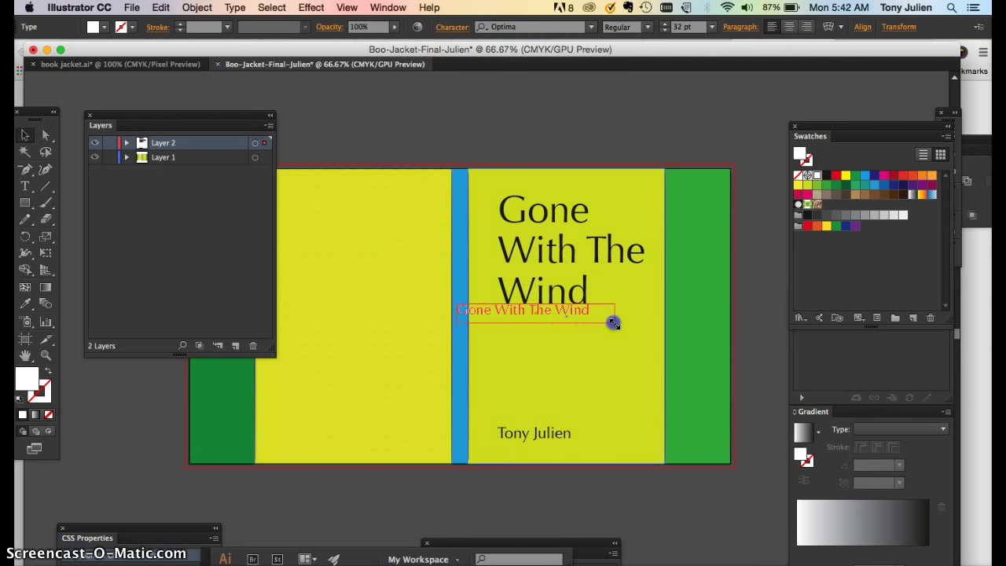
{"action": "left_click_drag", "start_coordinate": [524, 311], "coordinate": [654, 360]}
Step: Rotate the white title copy 90° to run vertically and set it to 24 pt
{"action": "left_click", "coordinate": [26, 237]}
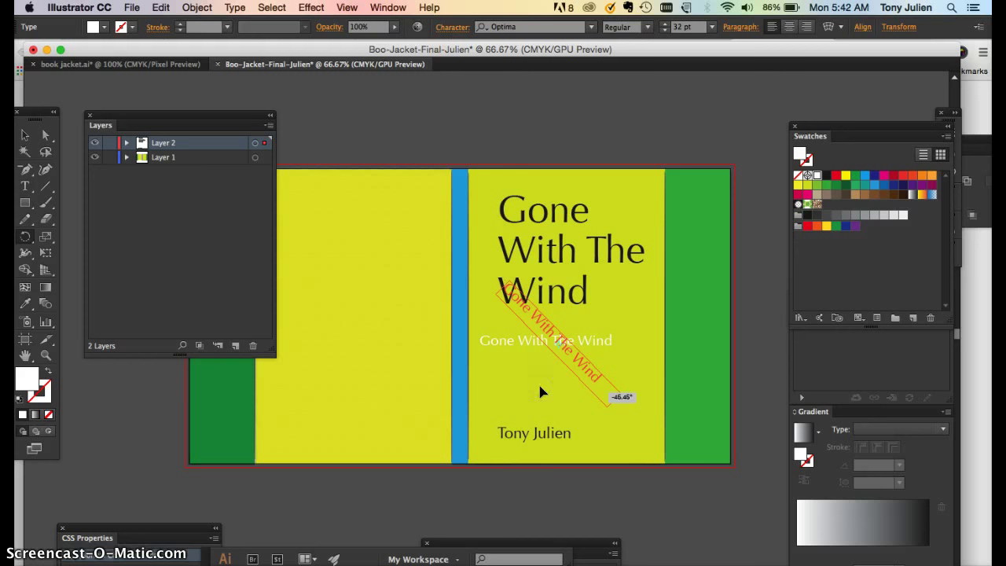
{"action": "left_click_drag", "start_coordinate": [540, 390], "coordinate": [461, 319]}
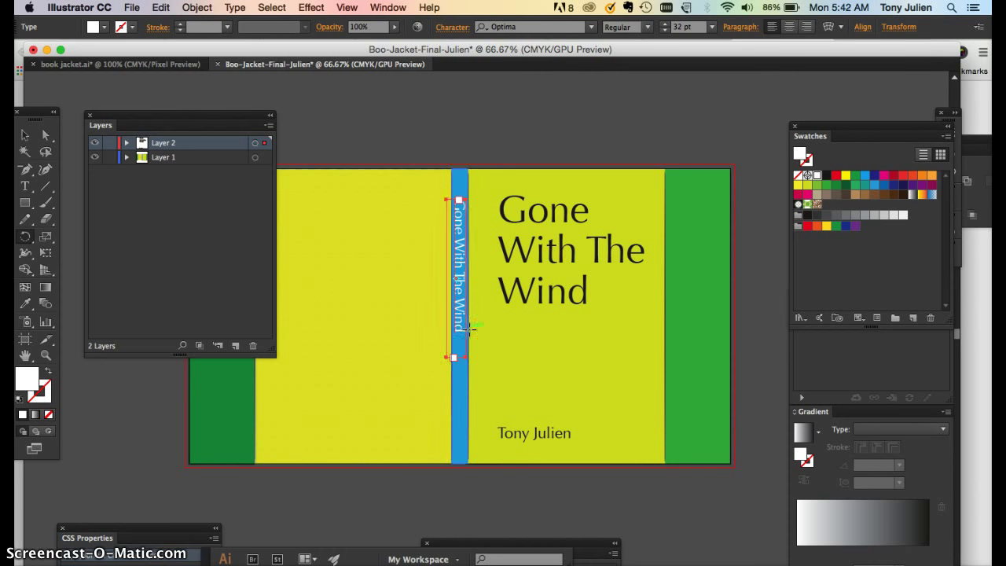
{"action": "left_click", "coordinate": [677, 27]}
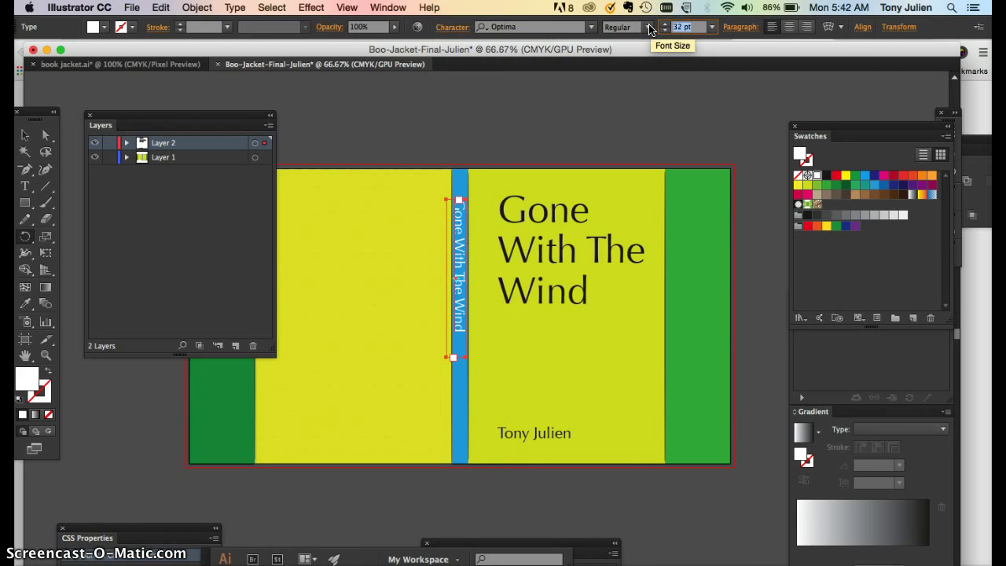
{"action": "type", "text": "24"}
{"action": "key", "text": "Return"}
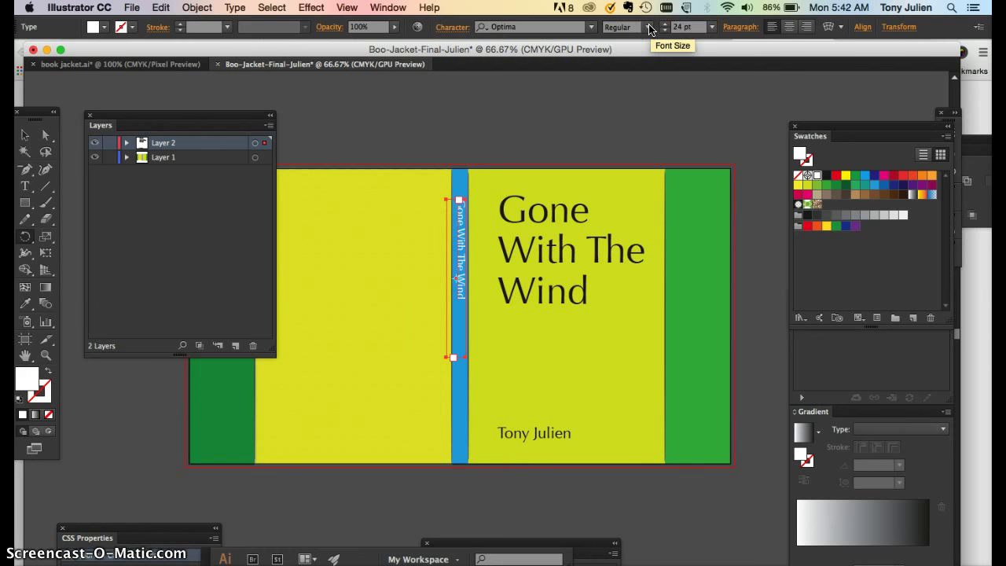
{"action": "key", "text": "super+equal"}
{"action": "key", "text": "super+equal"}
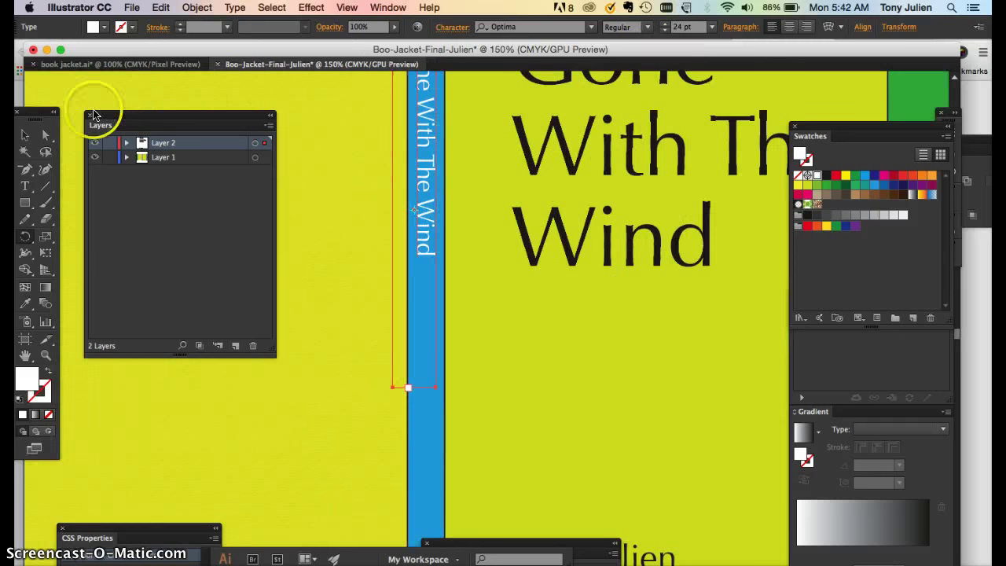
Step: Copy the author's name from the front cover and paste a duplicate
{"action": "left_click", "coordinate": [25, 134]}
{"action": "left_click", "coordinate": [491, 275]}
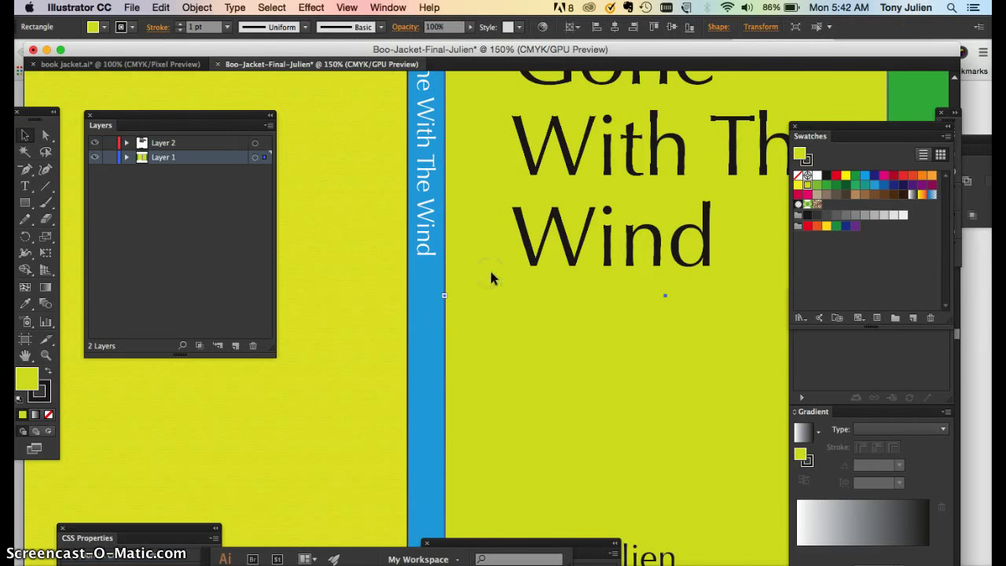
{"action": "scroll", "coordinate": [491, 294], "scroll_direction": "up", "scroll_amount": 3}
{"action": "scroll", "coordinate": [491, 296], "scroll_direction": "down", "scroll_amount": 5}
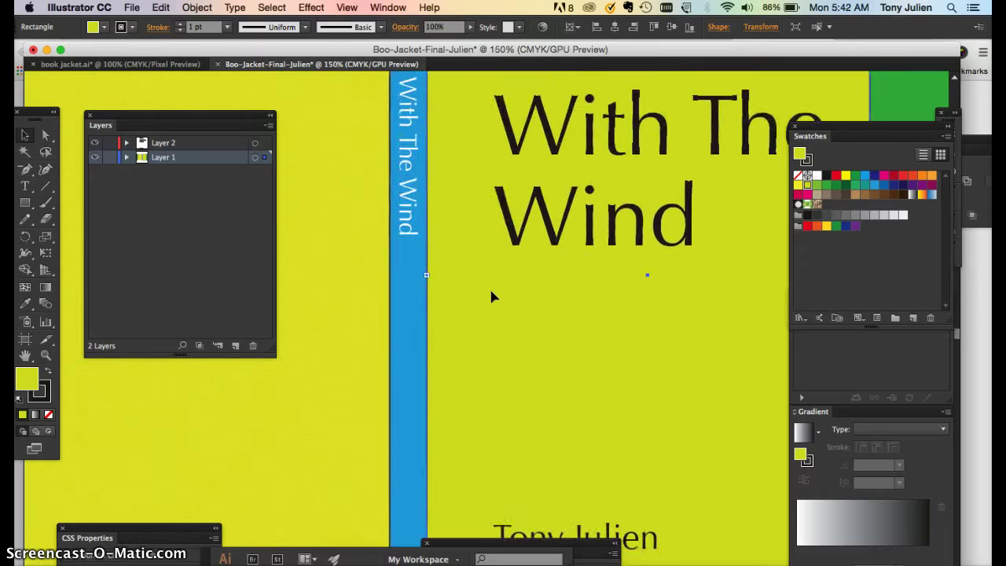
{"action": "left_click", "coordinate": [504, 492]}
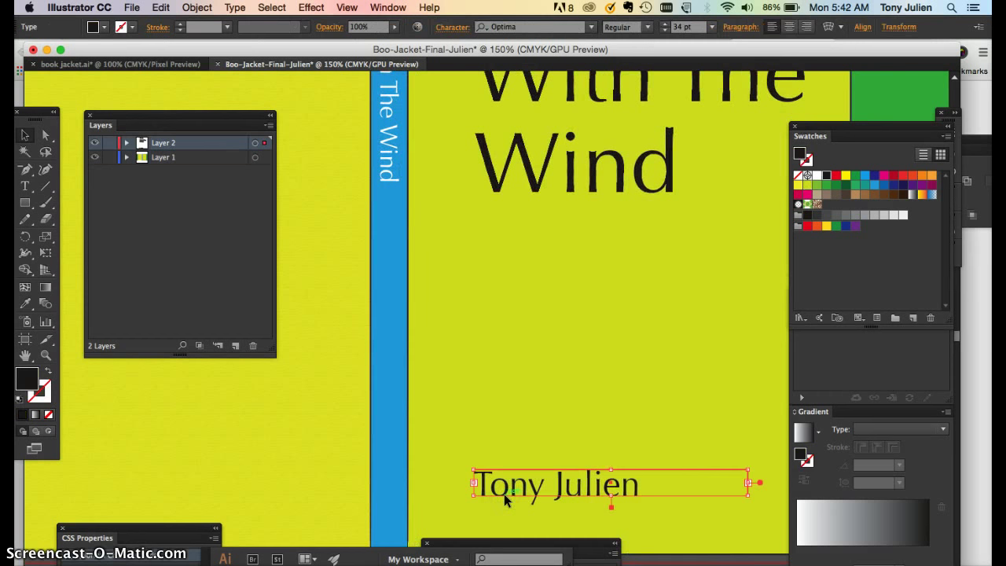
{"action": "key", "text": "super+c"}
{"action": "key", "text": "super+v"}
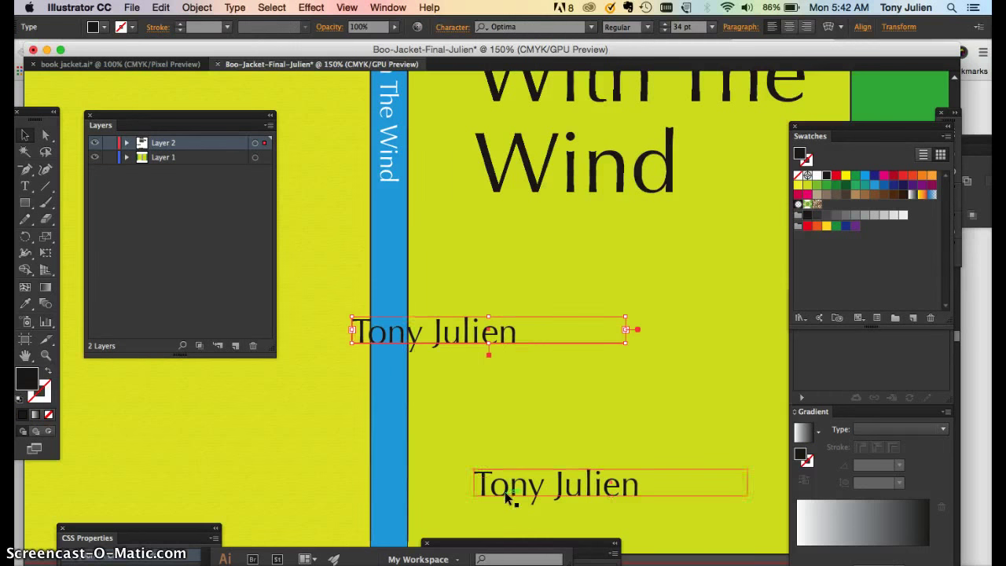
Step: Rotate the duplicate author name -90°, fill it white and set it to 22 pt
{"action": "left_click", "coordinate": [26, 236]}
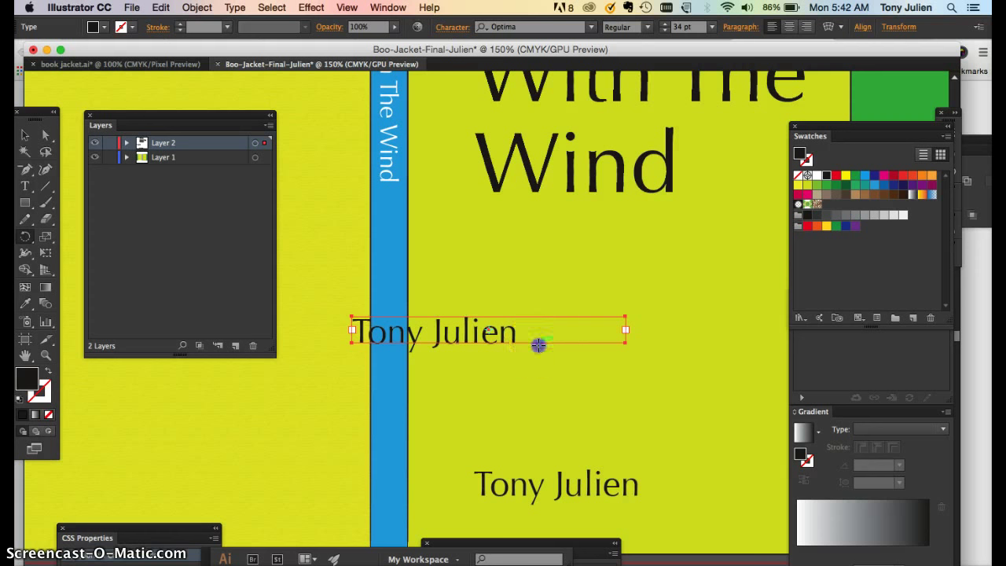
{"action": "left_click_drag", "start_coordinate": [538, 345], "coordinate": [458, 426]}
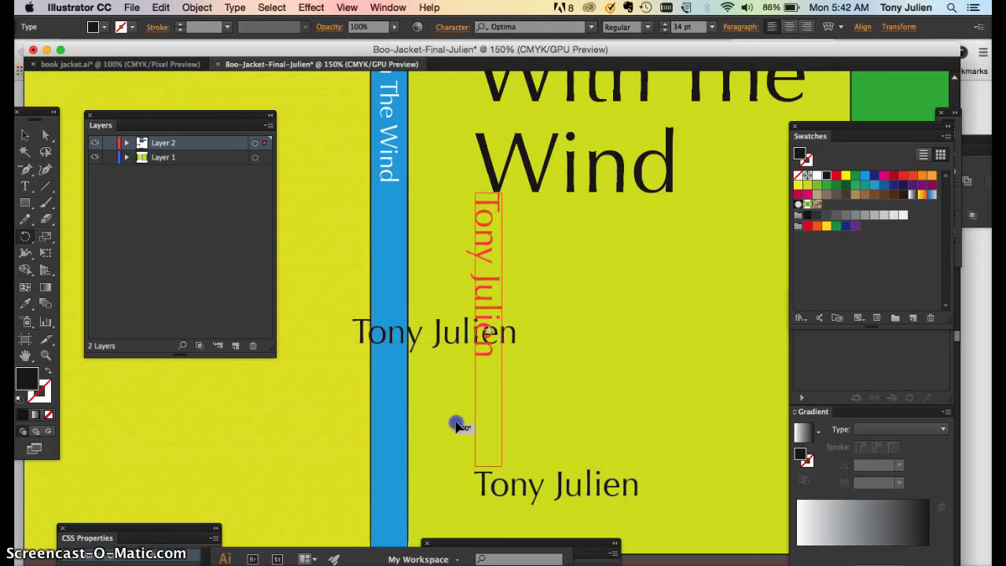
{"action": "left_click_drag", "start_coordinate": [457, 425], "coordinate": [456, 424]}
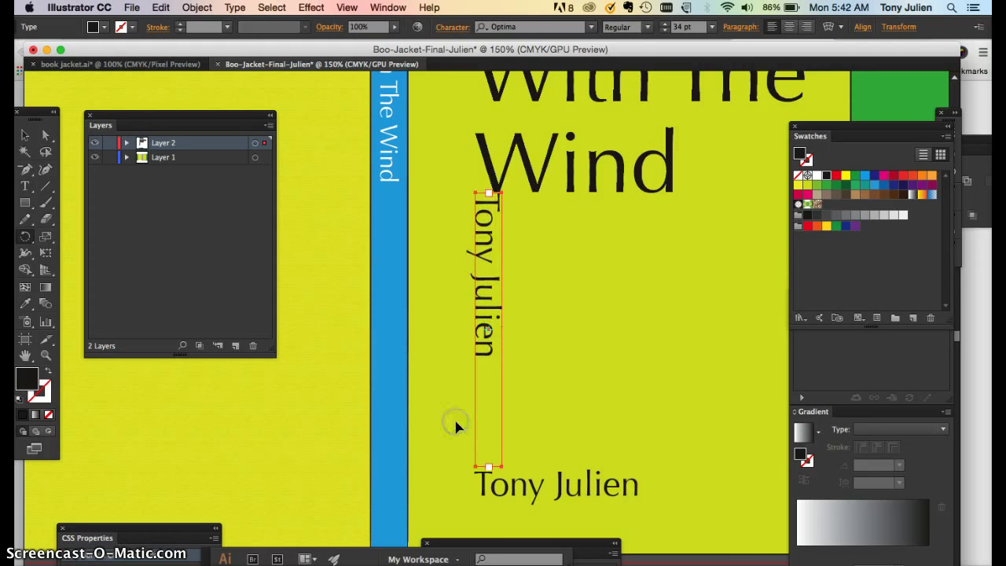
{"action": "left_click", "coordinate": [817, 174]}
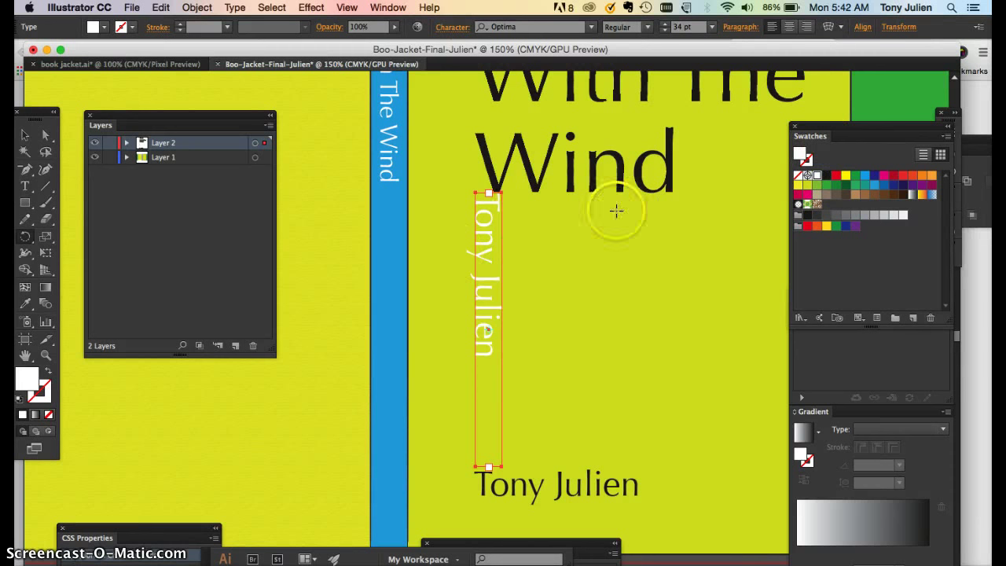
{"action": "left_click", "coordinate": [682, 27]}
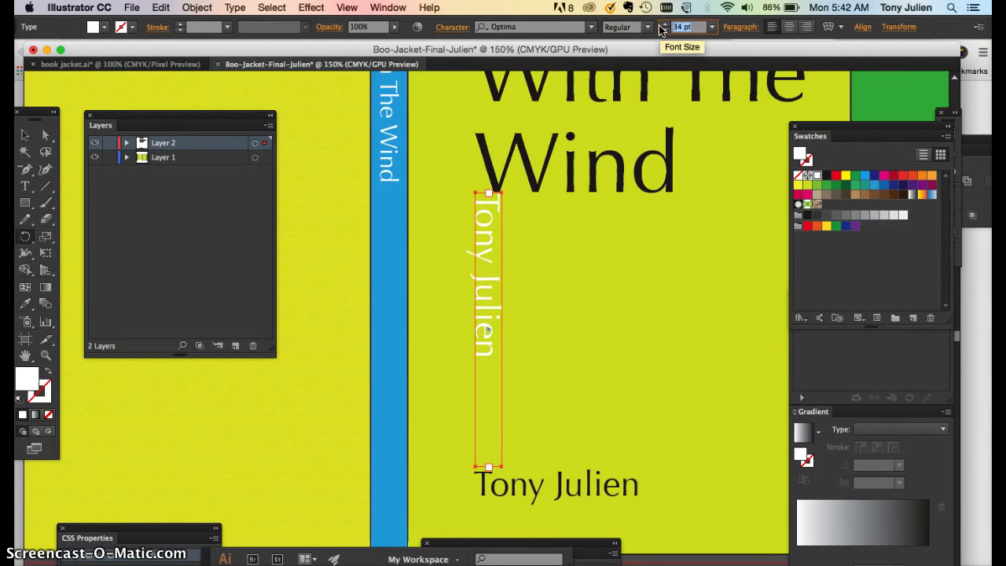
{"action": "type", "text": "22"}
{"action": "key", "text": "Return"}
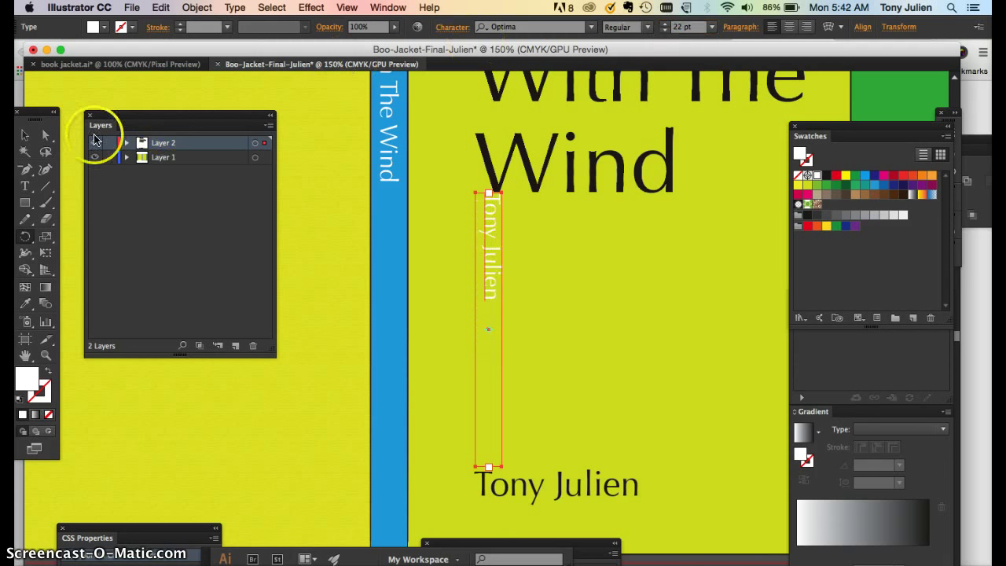
Step: Move the vertical author name onto the blue spine below the spine title
{"action": "left_click", "coordinate": [22, 138]}
{"action": "left_click_drag", "start_coordinate": [503, 259], "coordinate": [389, 387]}
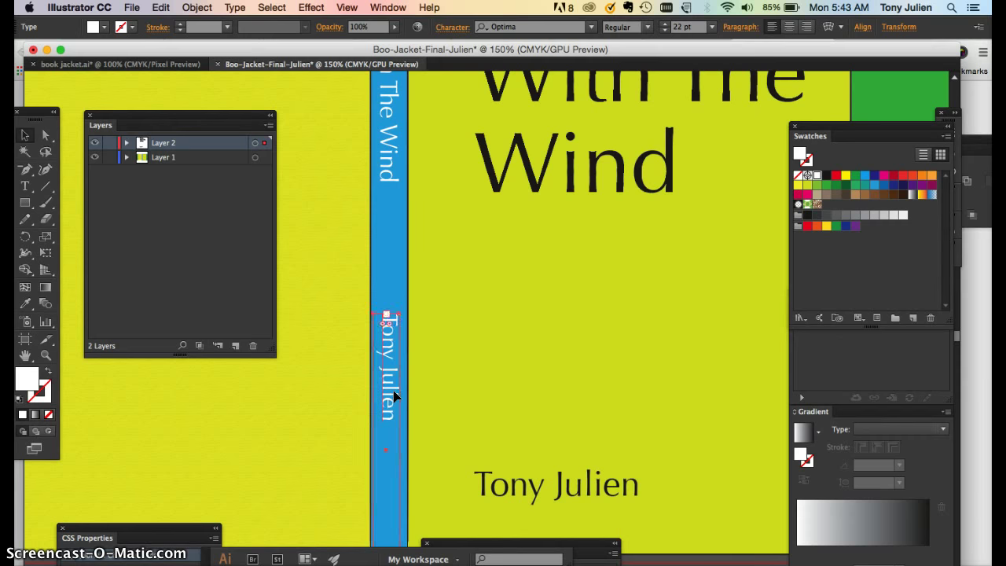
{"action": "key", "text": "super+minus"}
{"action": "left_click", "coordinate": [460, 498]}
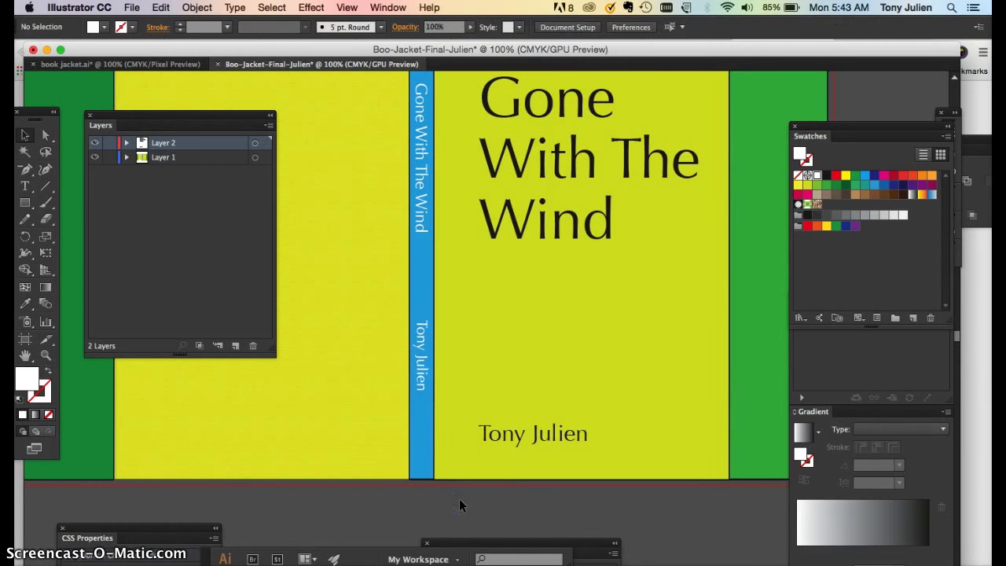
Step: Lower the spine author name by about one inch
{"action": "scroll", "coordinate": [458, 498], "scroll_direction": "up", "scroll_amount": 3}
{"action": "scroll", "coordinate": [459, 498], "scroll_direction": "right", "scroll_amount": 1}
{"action": "left_click", "coordinate": [403, 424]}
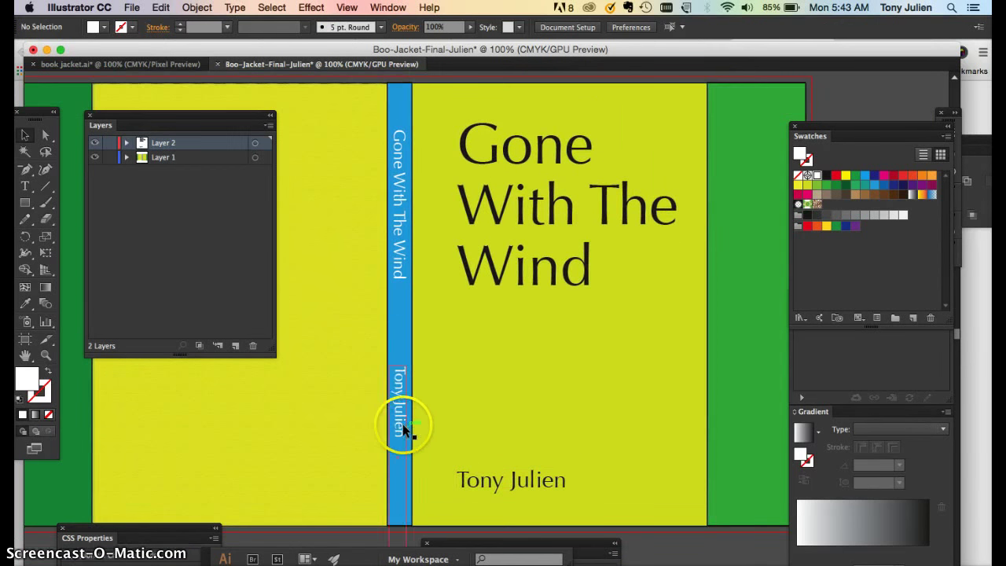
{"action": "left_click_drag", "start_coordinate": [403, 423], "coordinate": [399, 456]}
{"action": "left_click_drag", "start_coordinate": [401, 469], "coordinate": [399, 478]}
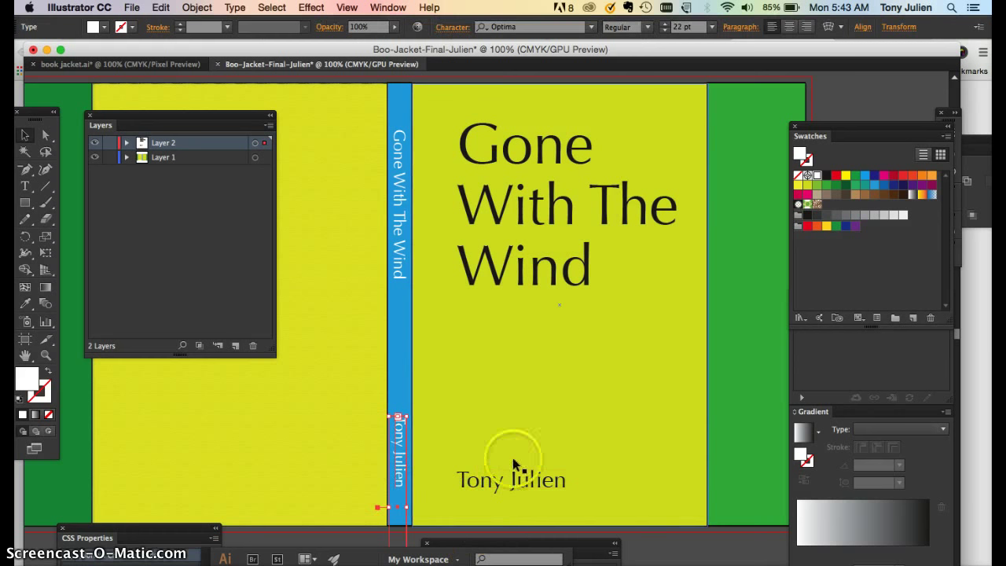
{"action": "left_click", "coordinate": [653, 418]}
Step: Draw a white rectangle at the top of the green back panel, then switch to Chrome
{"action": "scroll", "coordinate": [653, 417], "scroll_direction": "up", "scroll_amount": 2}
{"action": "scroll", "coordinate": [653, 418], "scroll_direction": "right", "scroll_amount": 1}
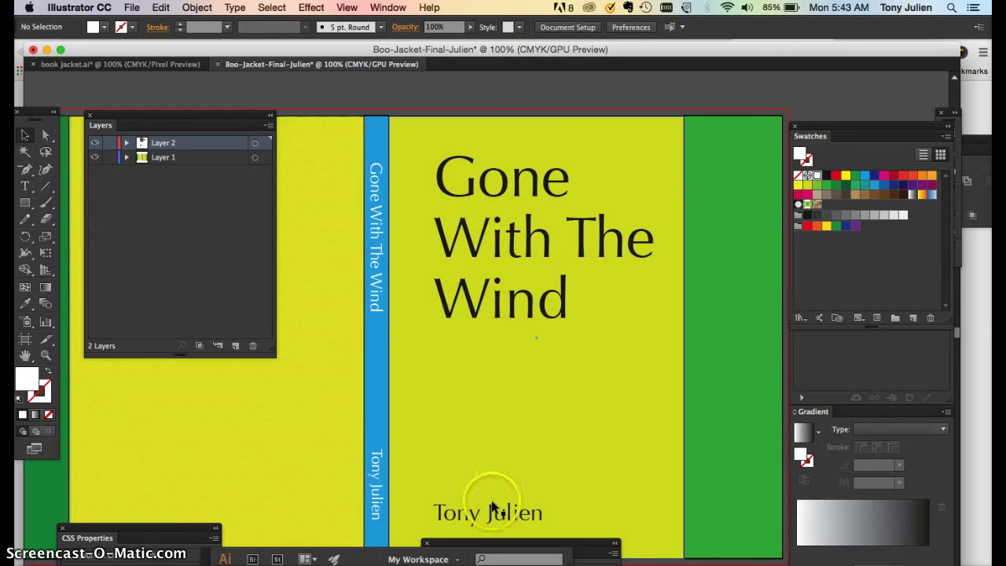
{"action": "scroll", "coordinate": [631, 325], "scroll_direction": "right", "scroll_amount": 2}
{"action": "scroll", "coordinate": [632, 326], "scroll_direction": "down", "scroll_amount": 1}
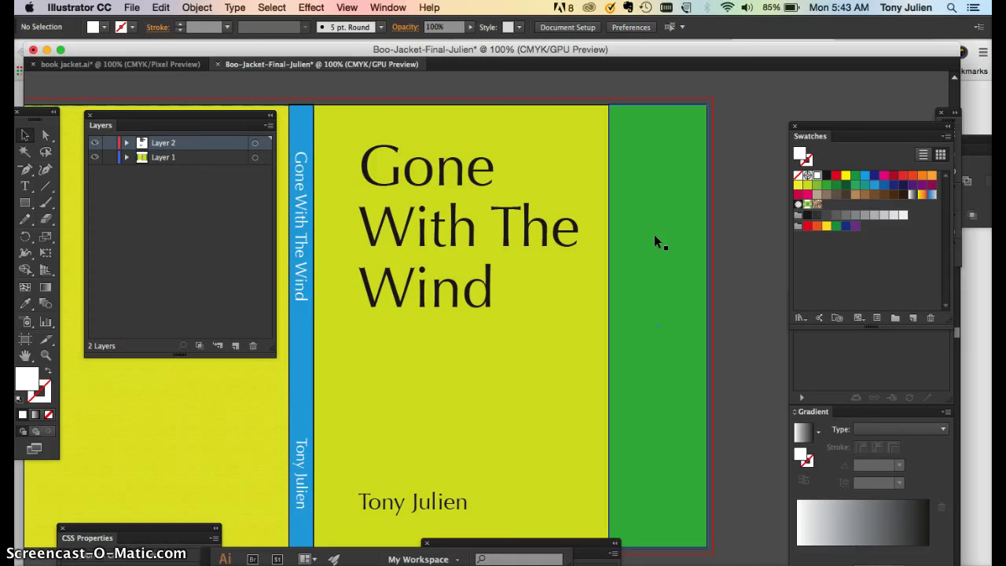
{"action": "left_click", "coordinate": [25, 202]}
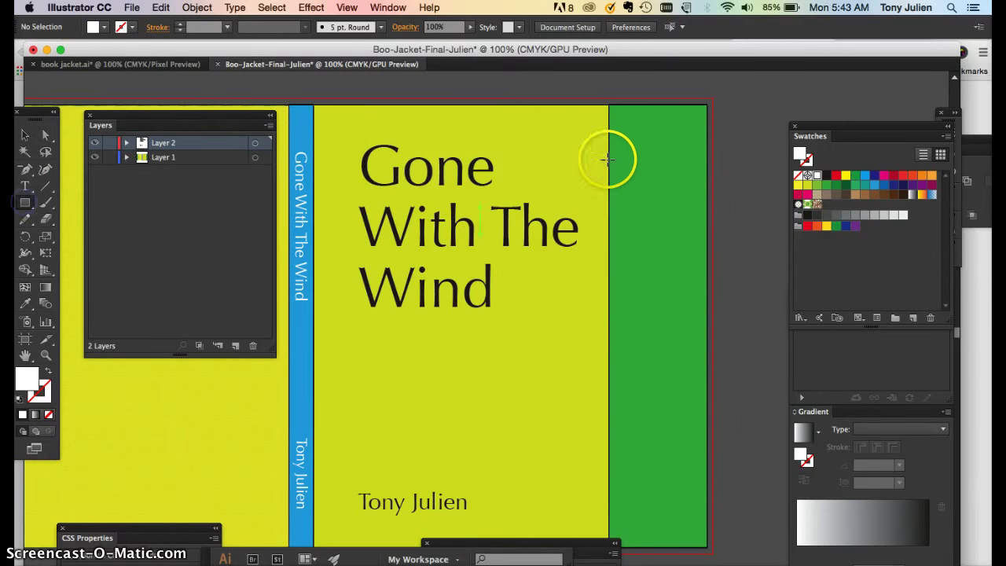
{"action": "left_click_drag", "start_coordinate": [619, 152], "coordinate": [692, 271]}
{"action": "left_click", "coordinate": [25, 136]}
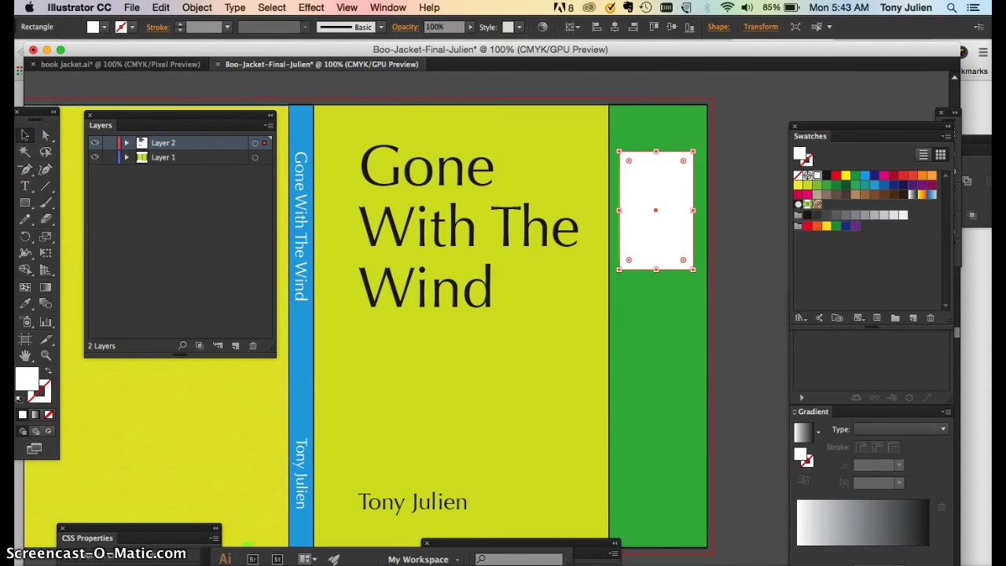
{"action": "left_click", "coordinate": [247, 557]}
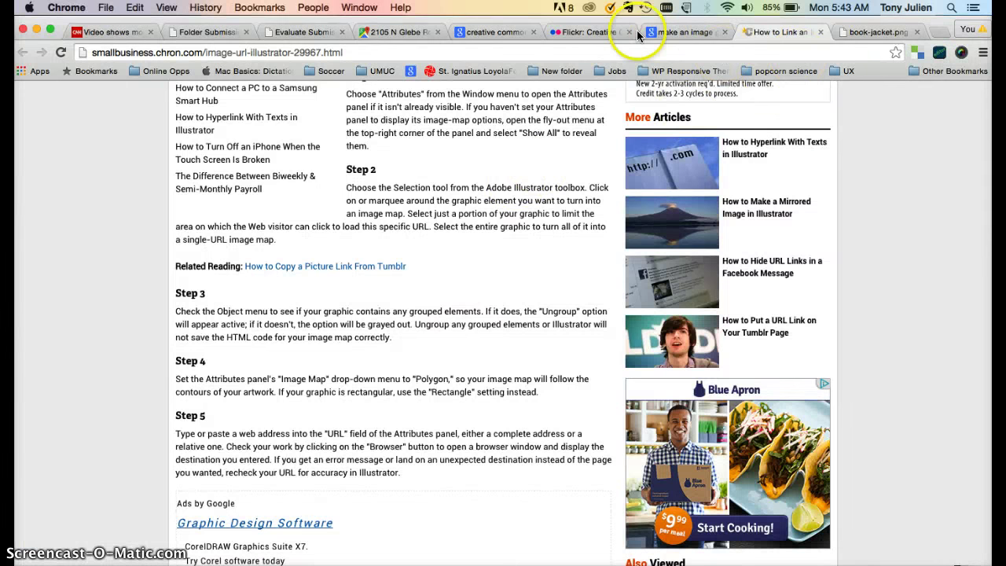
Step: Show the Flickr Creative Commons page and focus its photo search box
{"action": "left_click", "coordinate": [597, 33]}
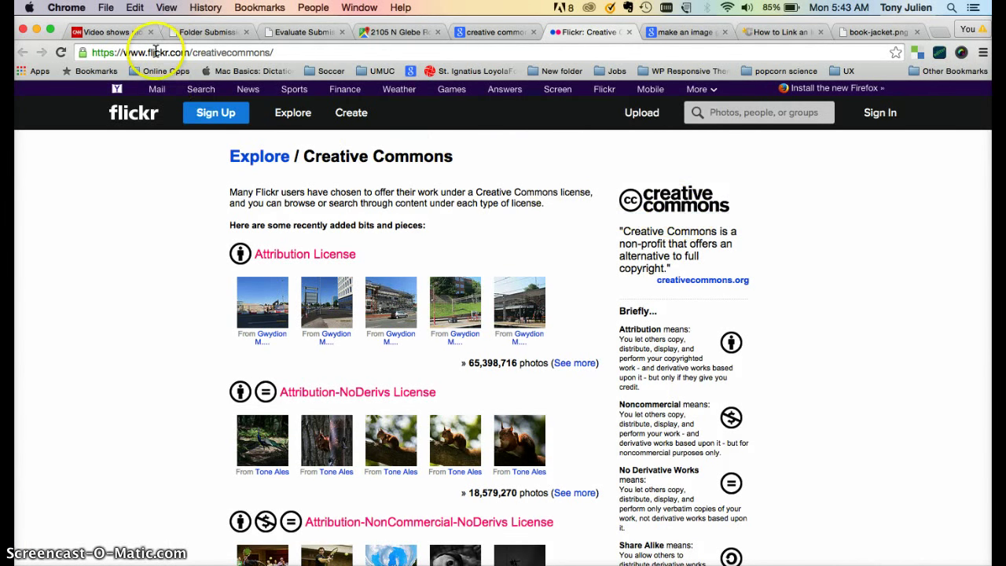
{"action": "left_click", "coordinate": [741, 115]}
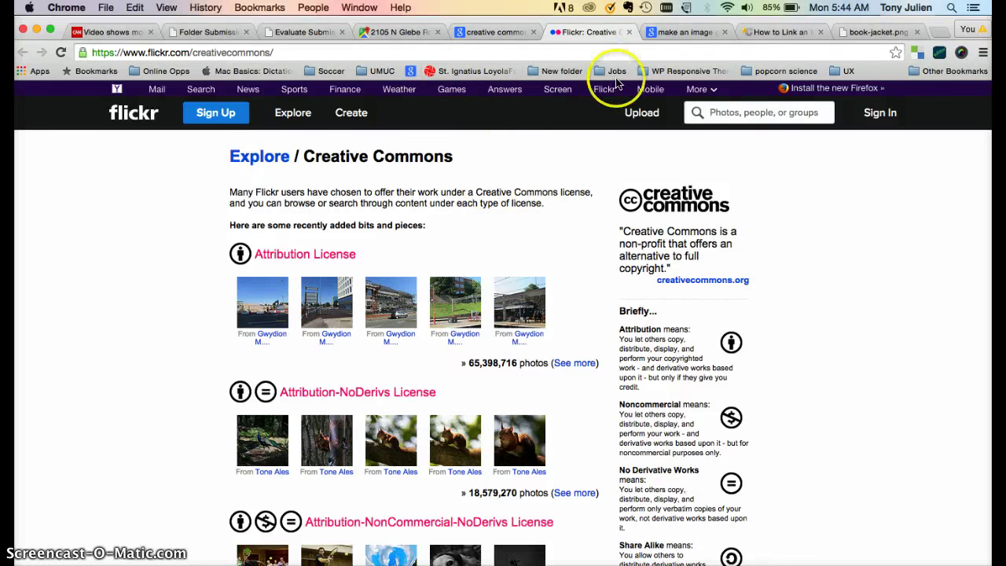
Step: Shorten the white back-panel box, then place ceo.jpg onto the jacket at full size
{"action": "left_click", "coordinate": [227, 560]}
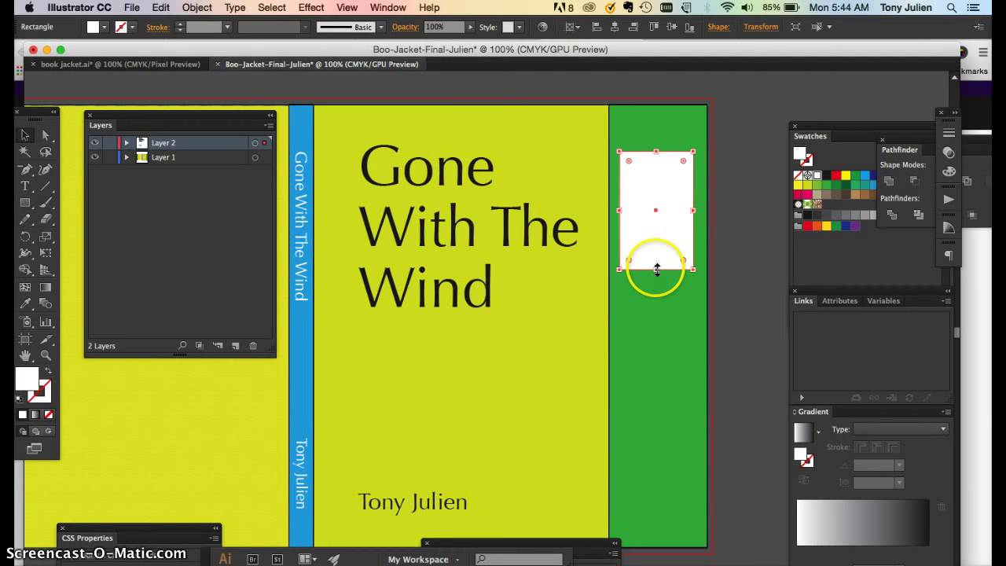
{"action": "left_click_drag", "start_coordinate": [657, 269], "coordinate": [653, 252]}
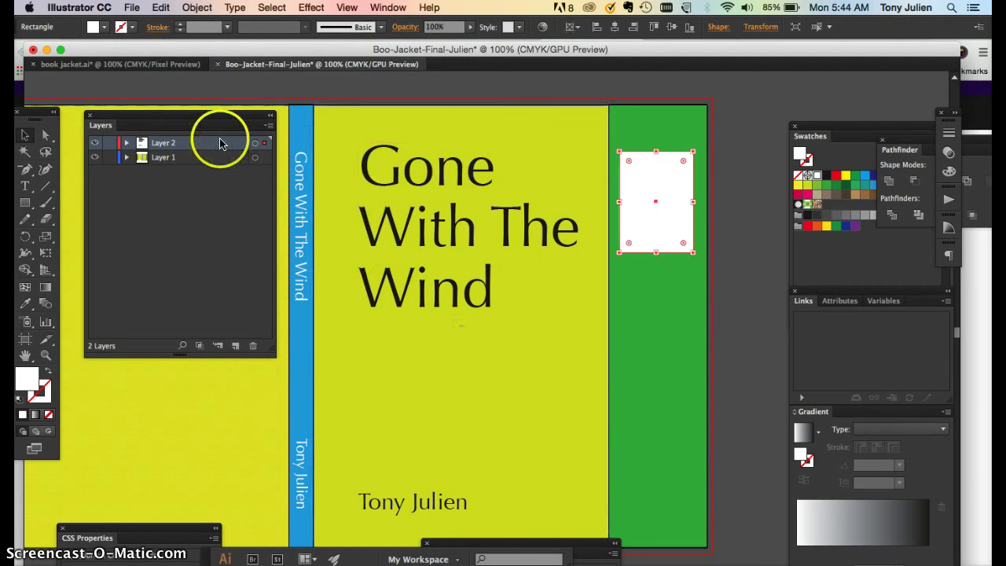
{"action": "left_click", "coordinate": [132, 7]}
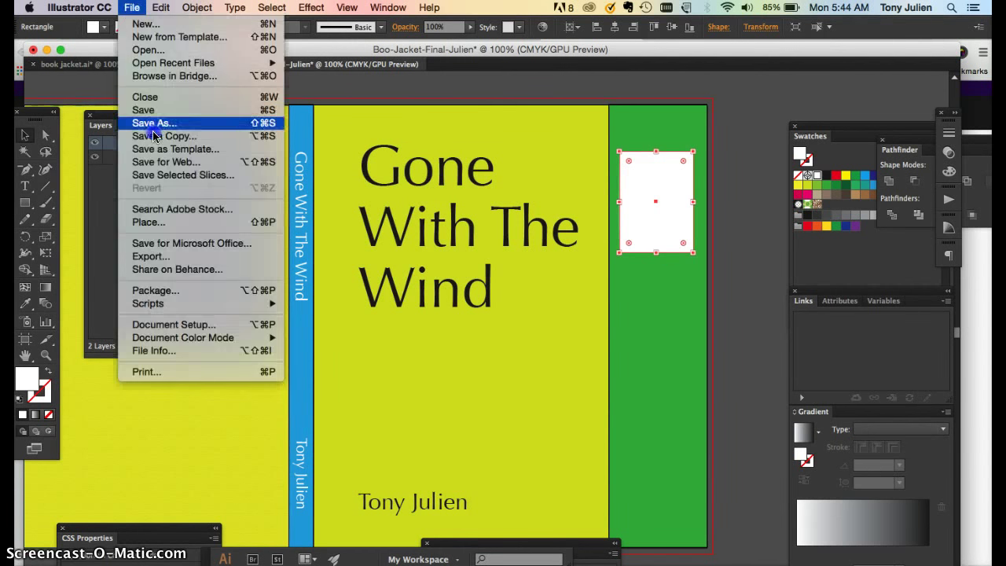
{"action": "left_click", "coordinate": [154, 222]}
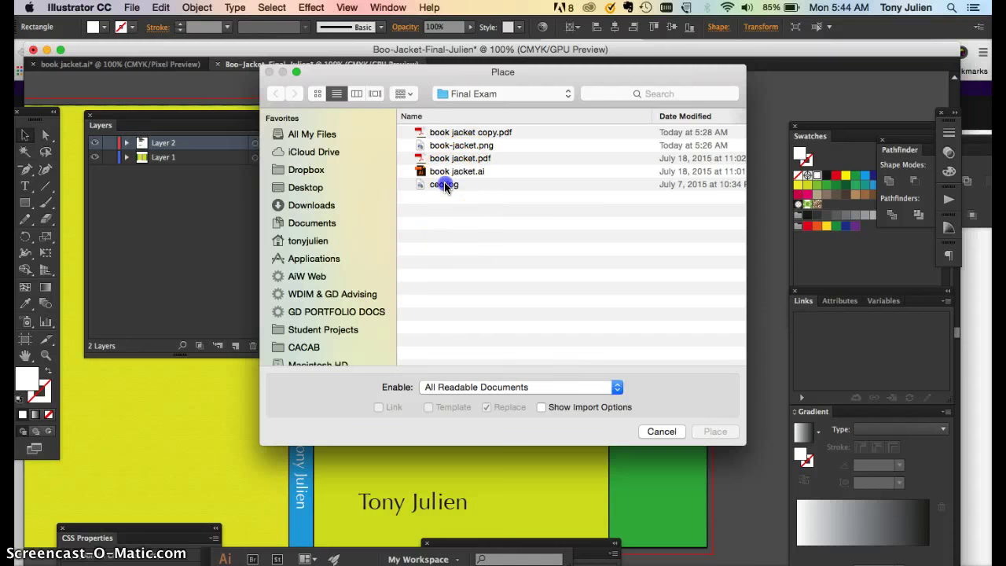
{"action": "left_click", "coordinate": [444, 185]}
{"action": "left_click", "coordinate": [712, 433]}
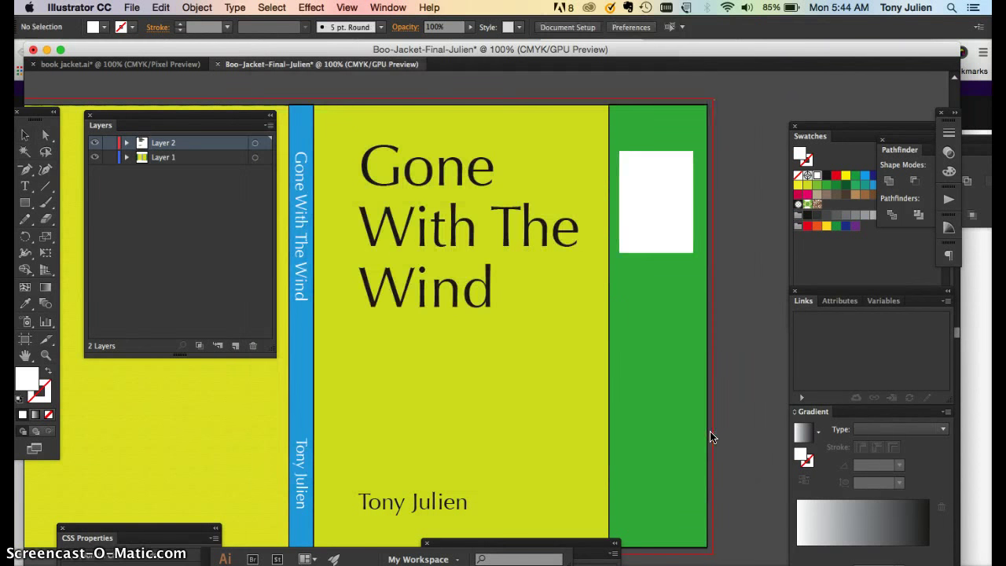
{"action": "left_click", "coordinate": [516, 79]}
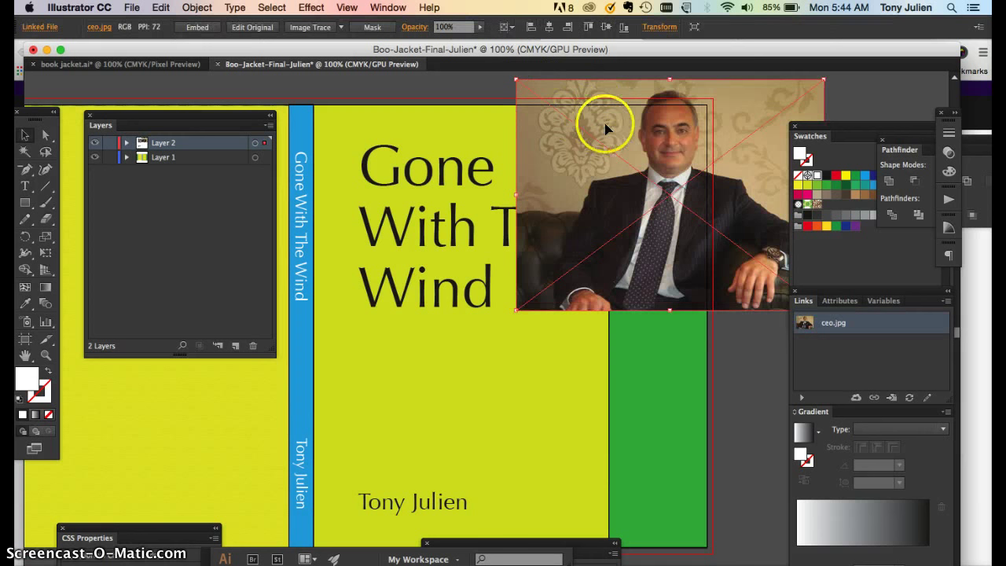
Step: Move the ceo.jpg photo back up over the green panel and close the CSS Properties panel
{"action": "left_click_drag", "start_coordinate": [605, 126], "coordinate": [595, 359]}
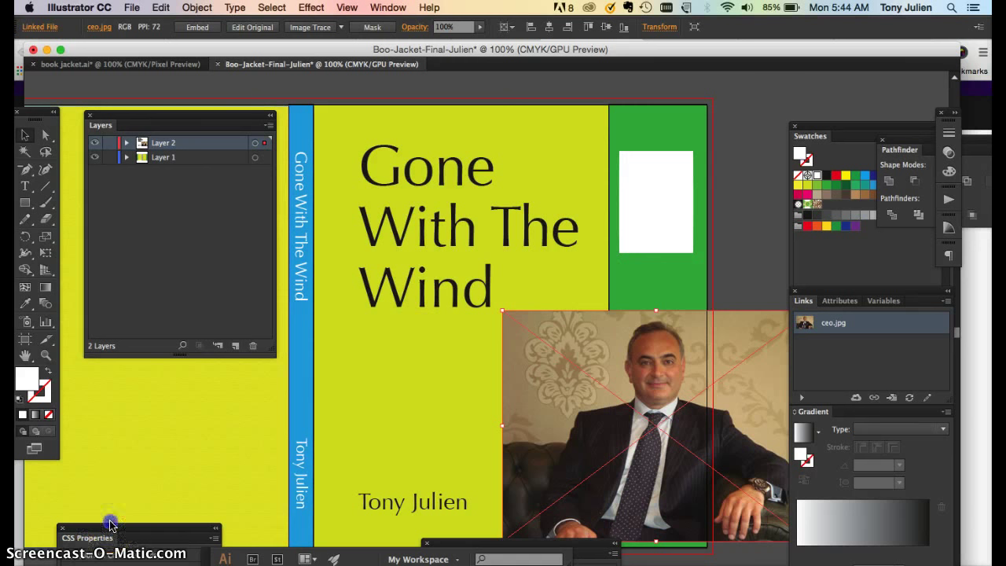
{"action": "left_click_drag", "start_coordinate": [110, 524], "coordinate": [122, 379]}
{"action": "left_click", "coordinate": [79, 379]}
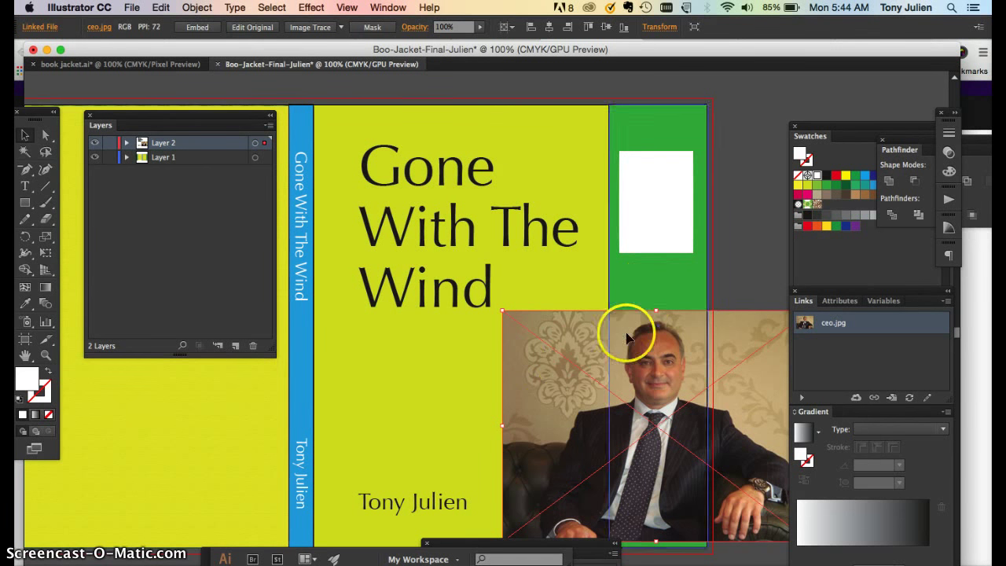
{"action": "left_click_drag", "start_coordinate": [636, 346], "coordinate": [637, 119]}
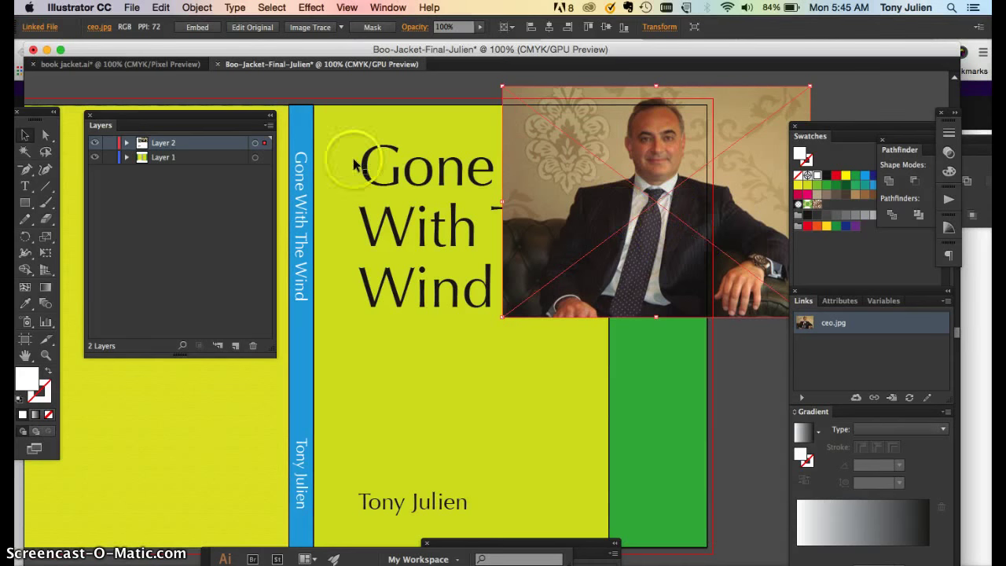
Step: Lock the background panels layer and send the photo to the back
{"action": "left_click", "coordinate": [95, 157]}
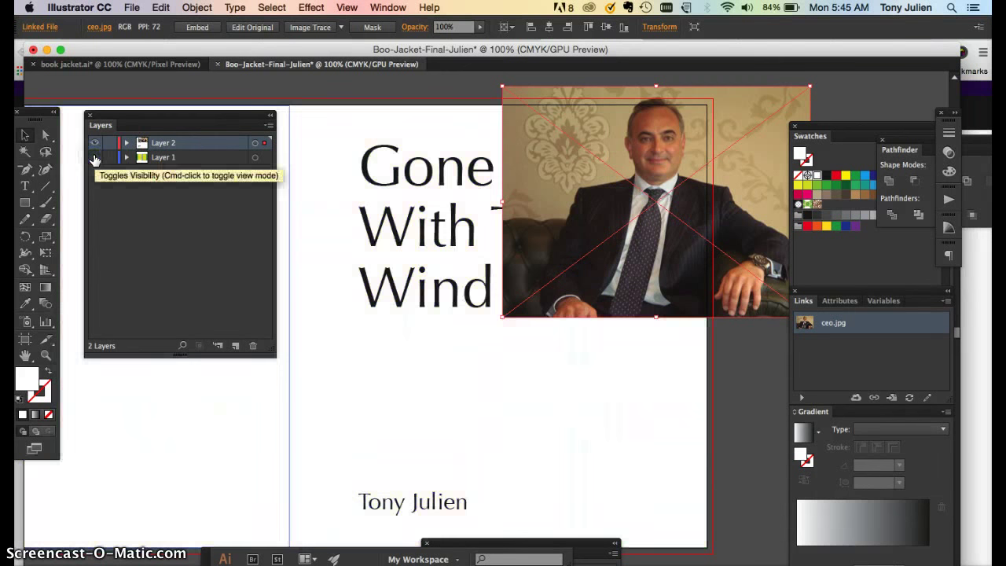
{"action": "left_click", "coordinate": [95, 157]}
{"action": "left_click", "coordinate": [110, 158]}
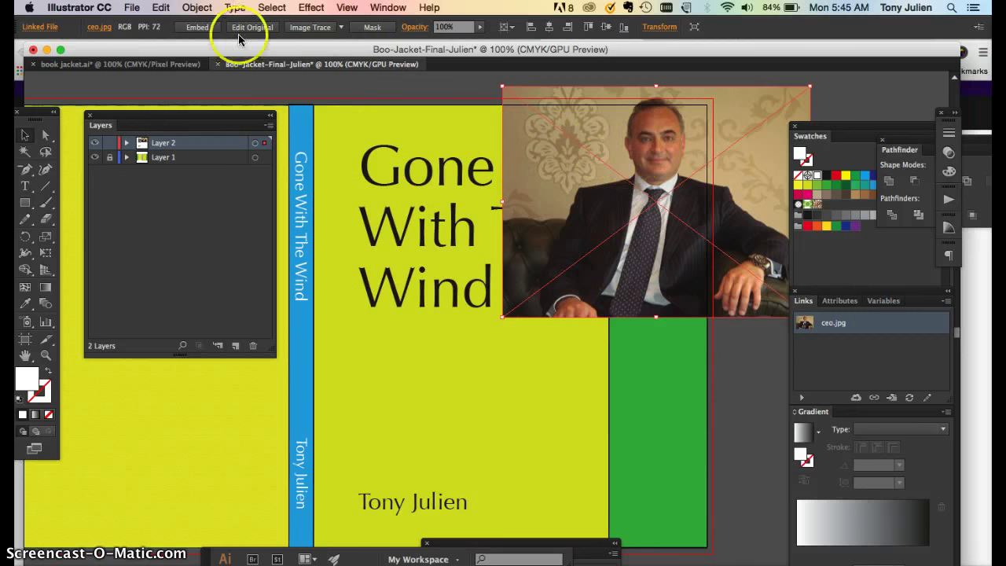
{"action": "left_click", "coordinate": [197, 8]}
{"action": "mouse_move", "coordinate": [211, 37]}
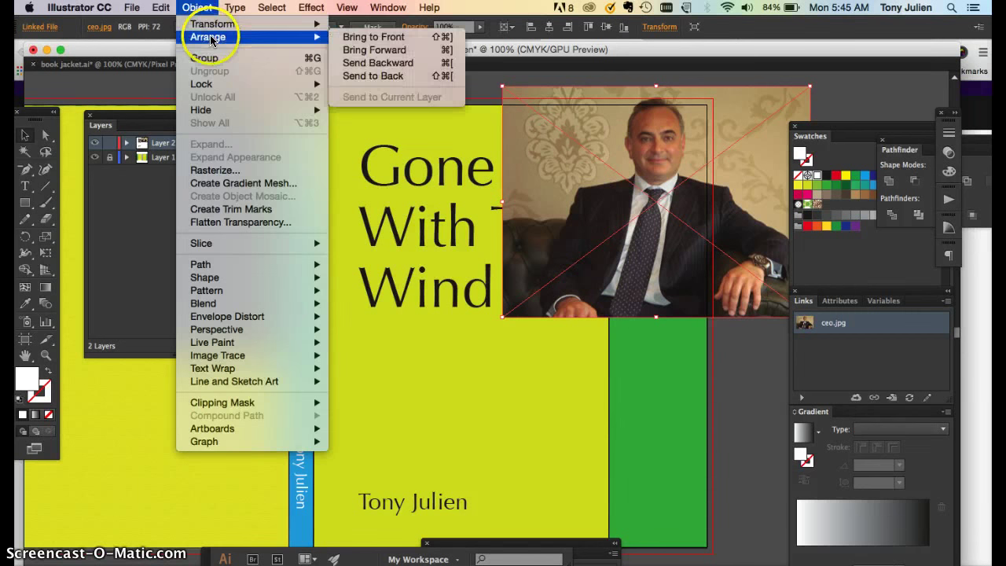
{"action": "left_click", "coordinate": [374, 75]}
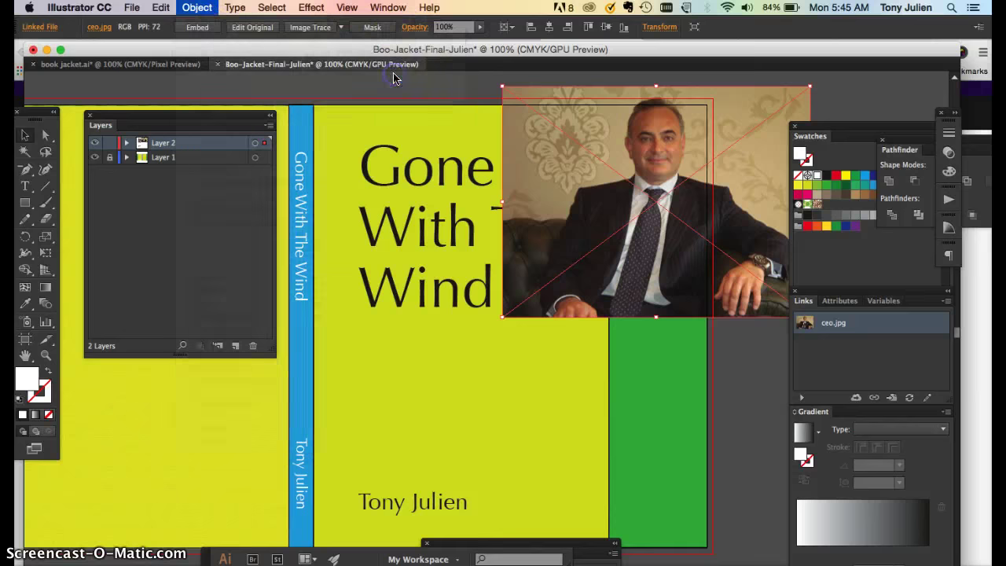
Step: Scale ceo.jpg down and position it under the white rectangle atop the green panel
{"action": "left_click", "coordinate": [634, 162]}
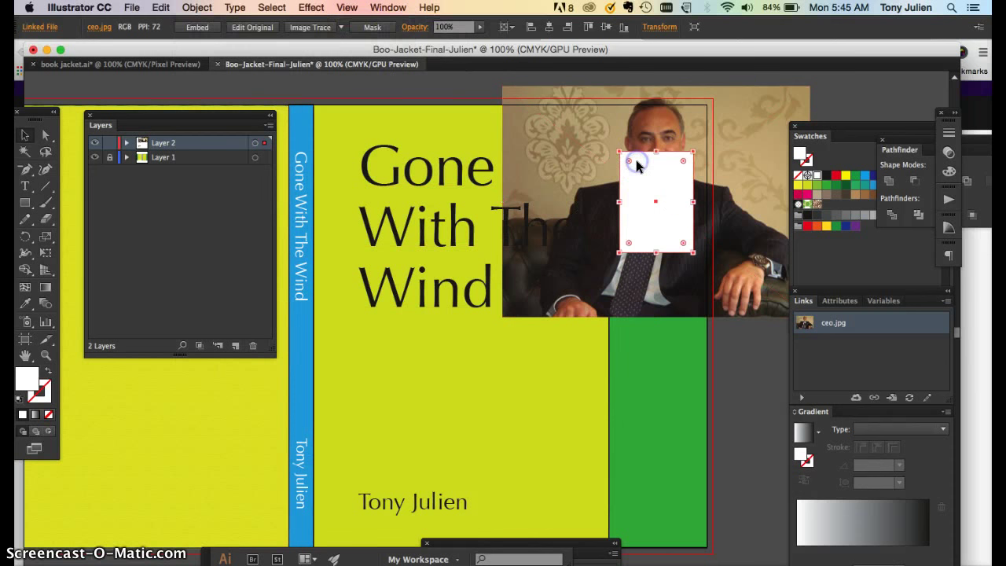
{"action": "left_click", "coordinate": [634, 129]}
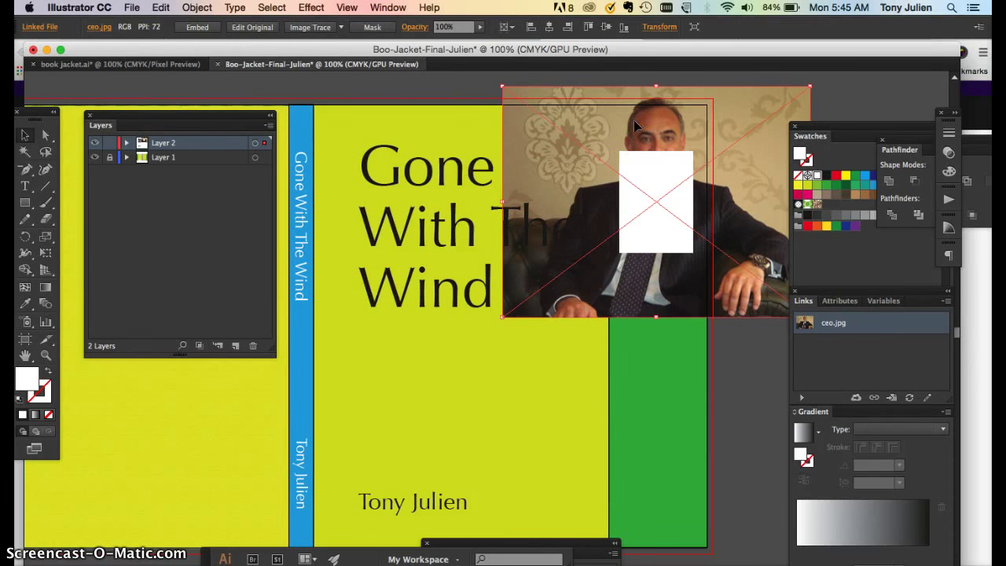
{"action": "left_click_drag", "start_coordinate": [634, 118], "coordinate": [629, 170]}
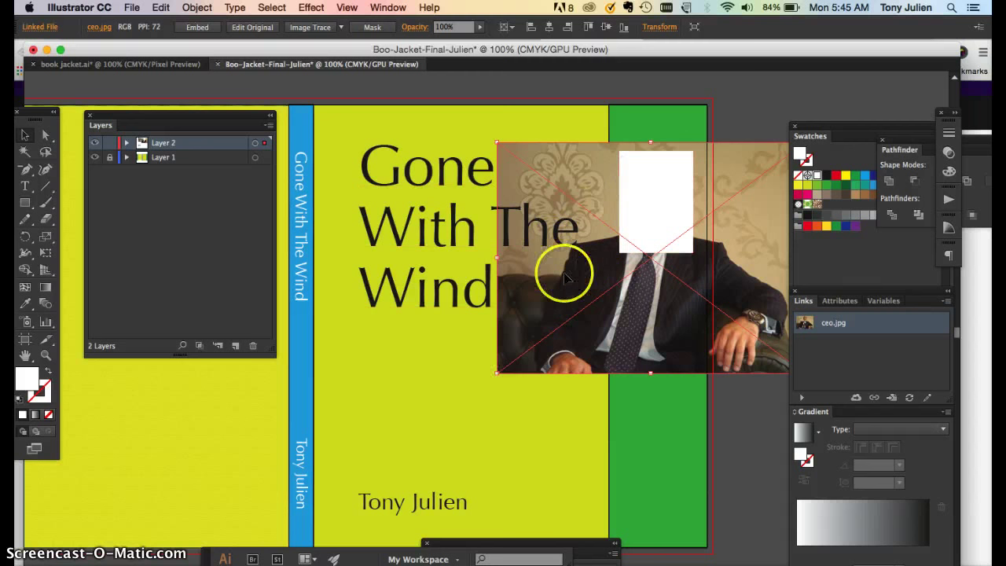
{"action": "left_click_drag", "start_coordinate": [494, 373], "coordinate": [619, 281]}
{"action": "left_click_drag", "start_coordinate": [729, 245], "coordinate": [660, 252]}
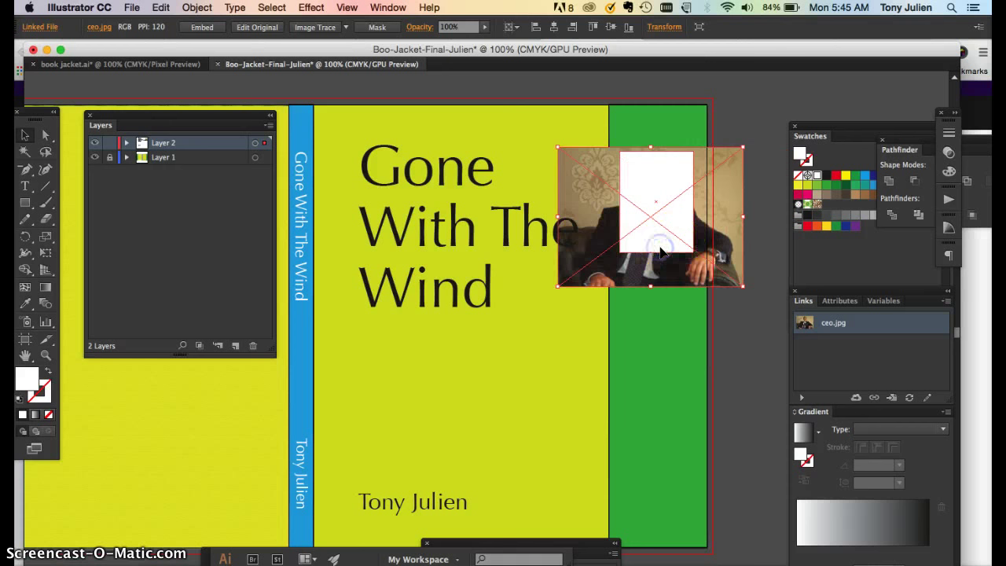
{"action": "left_click", "coordinate": [662, 181]}
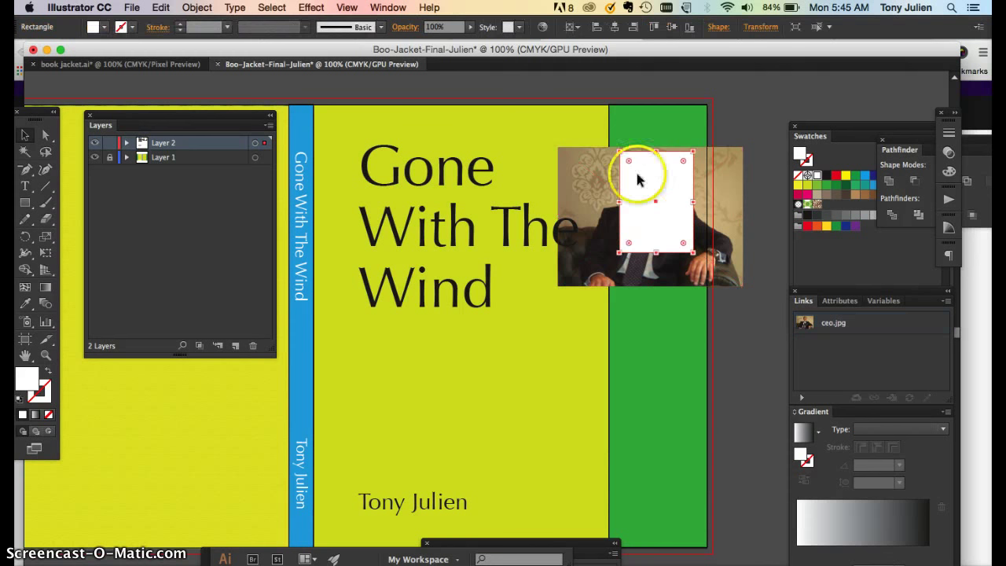
Step: Select ceo.jpg with the white rectangle and make a clipping mask to frame the portrait
{"action": "left_click", "coordinate": [591, 168], "text": "shift"}
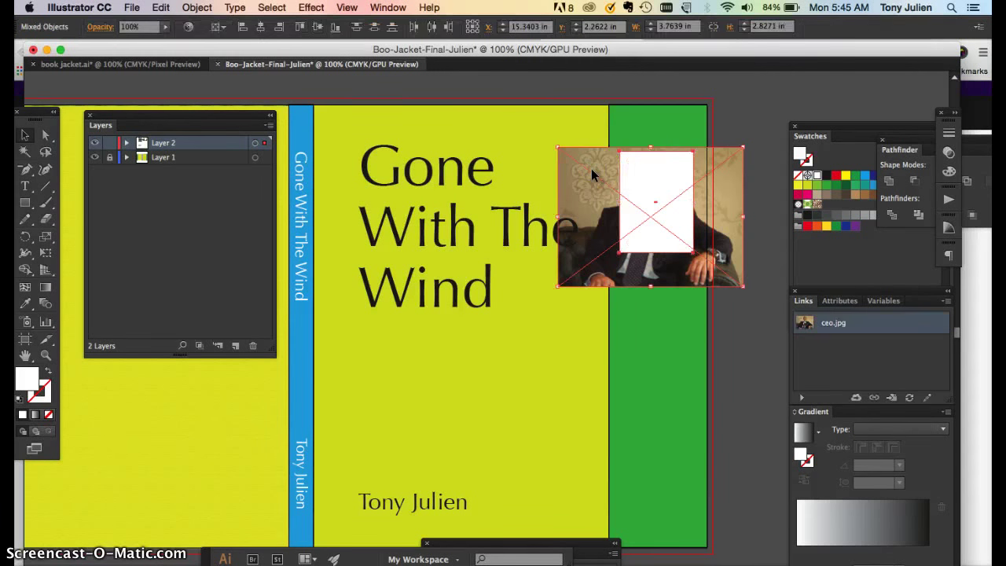
{"action": "left_click", "coordinate": [197, 8]}
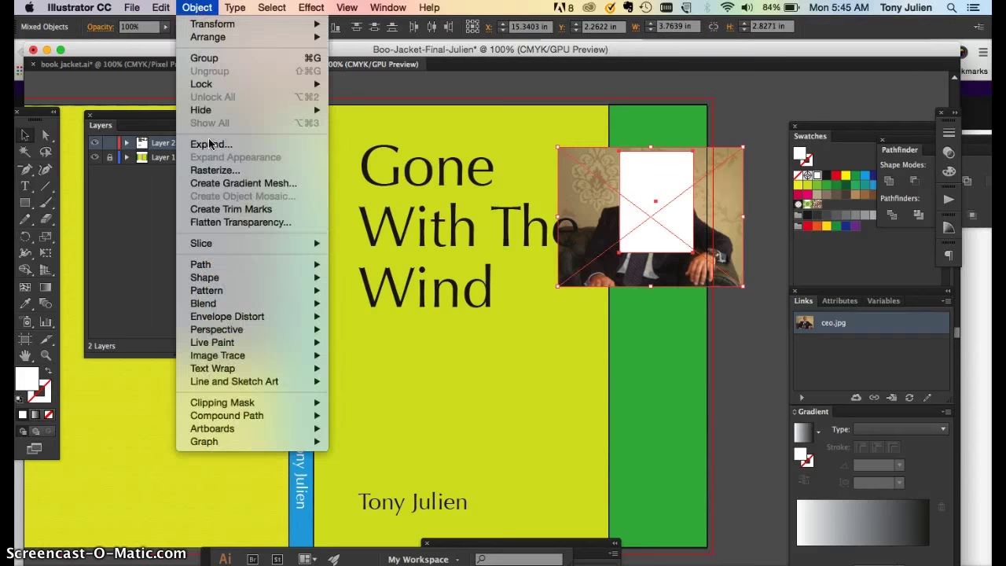
{"action": "mouse_move", "coordinate": [251, 402]}
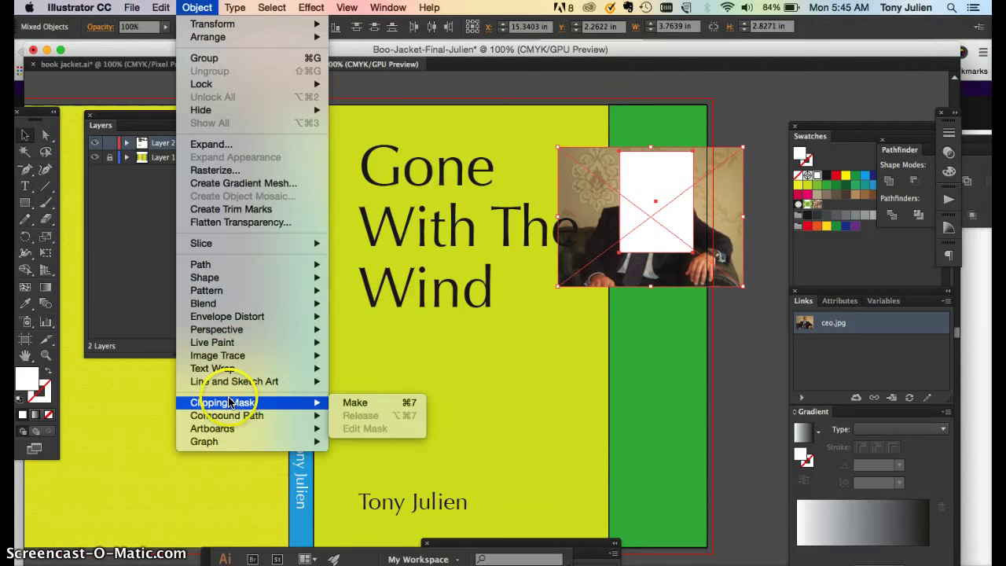
{"action": "left_click", "coordinate": [357, 403]}
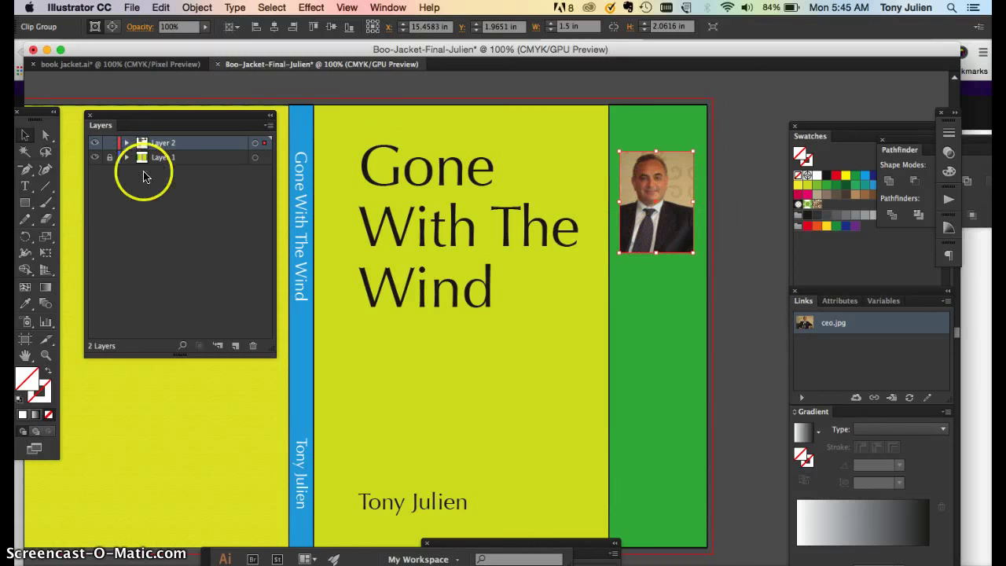
{"action": "left_click", "coordinate": [46, 135]}
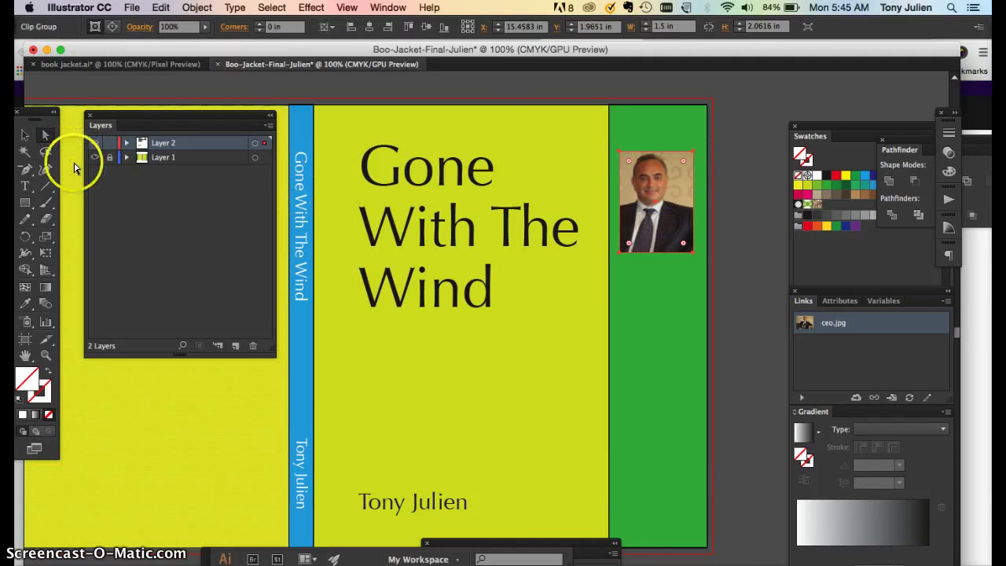
Step: Direct-select the ceo.jpg photo inside its clipping frame and shift it slightly
{"action": "left_click", "coordinate": [743, 286]}
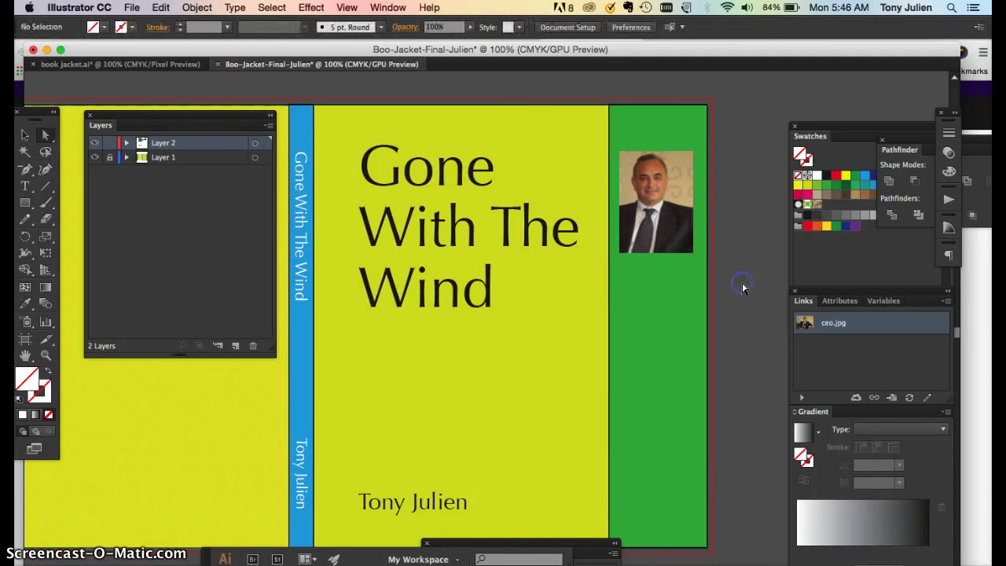
{"action": "left_click", "coordinate": [691, 230]}
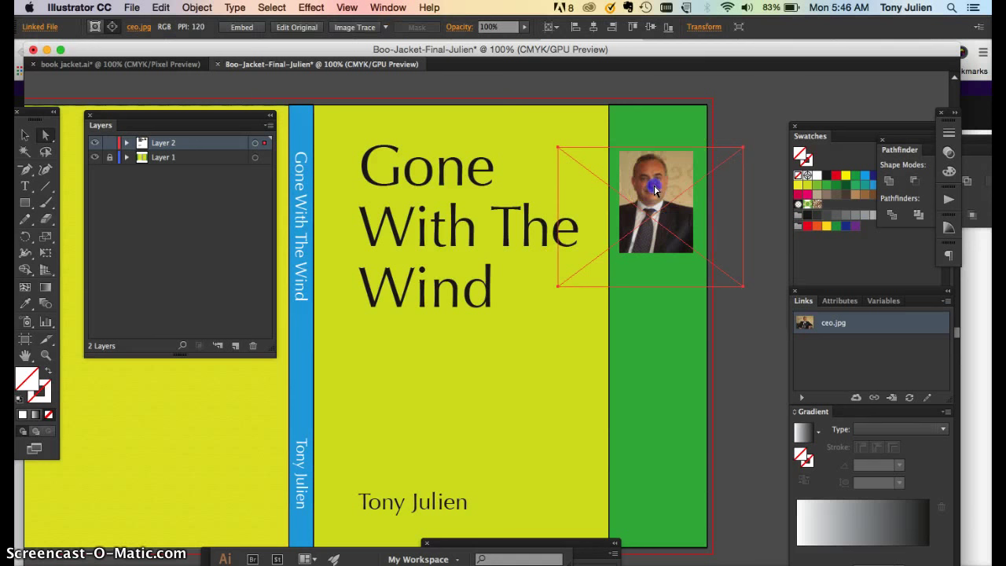
{"action": "mouse_move", "coordinate": [661, 186]}
{"action": "left_mouse_down"}
{"action": "mouse_move", "coordinate": [670, 191]}
{"action": "mouse_move", "coordinate": [648, 191]}
{"action": "mouse_move", "coordinate": [660, 191]}
{"action": "left_mouse_up"}
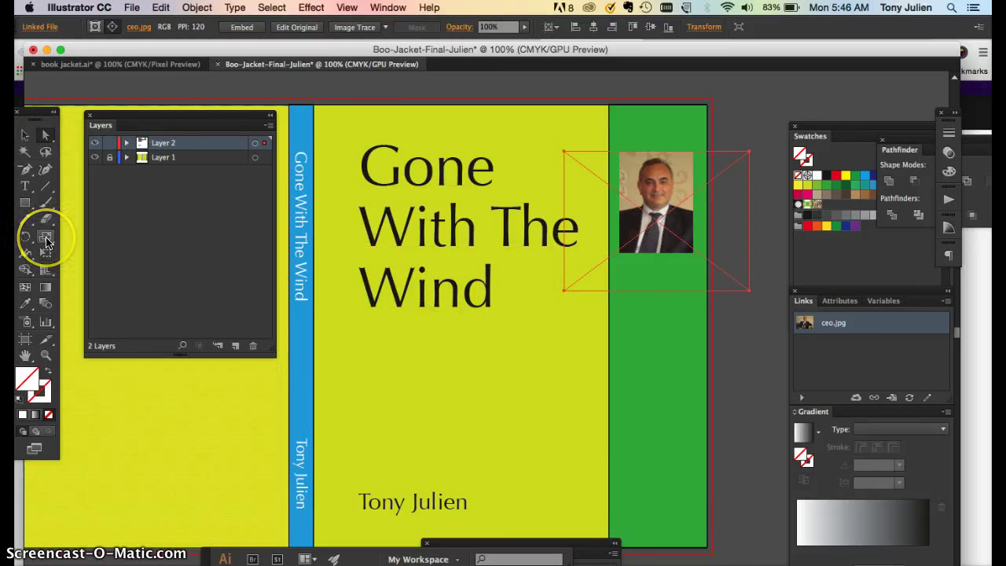
Step: Scale the framed photo uniformly to 120% using the Scale tool dialog
{"action": "left_click", "coordinate": [46, 238]}
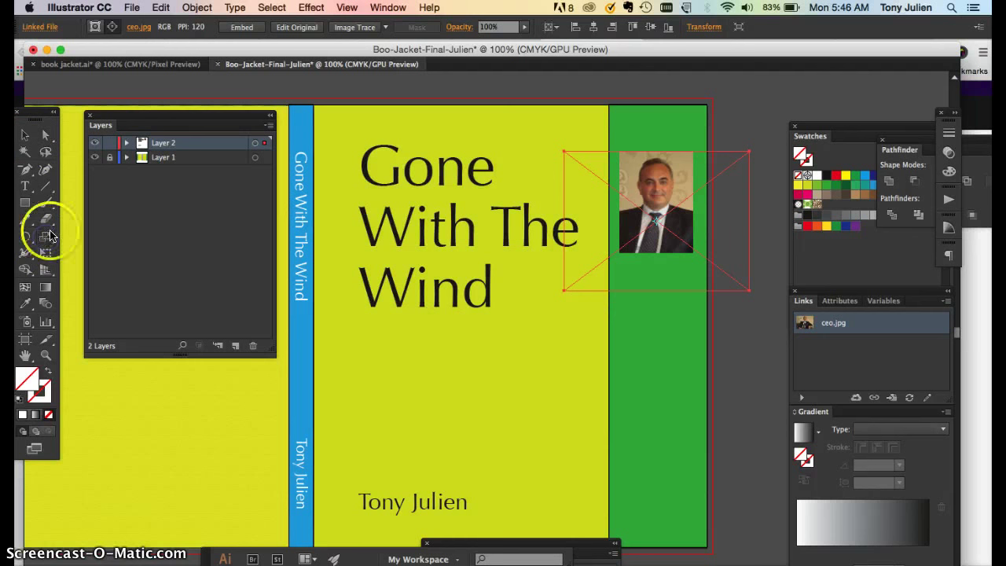
{"action": "double_click", "coordinate": [50, 235]}
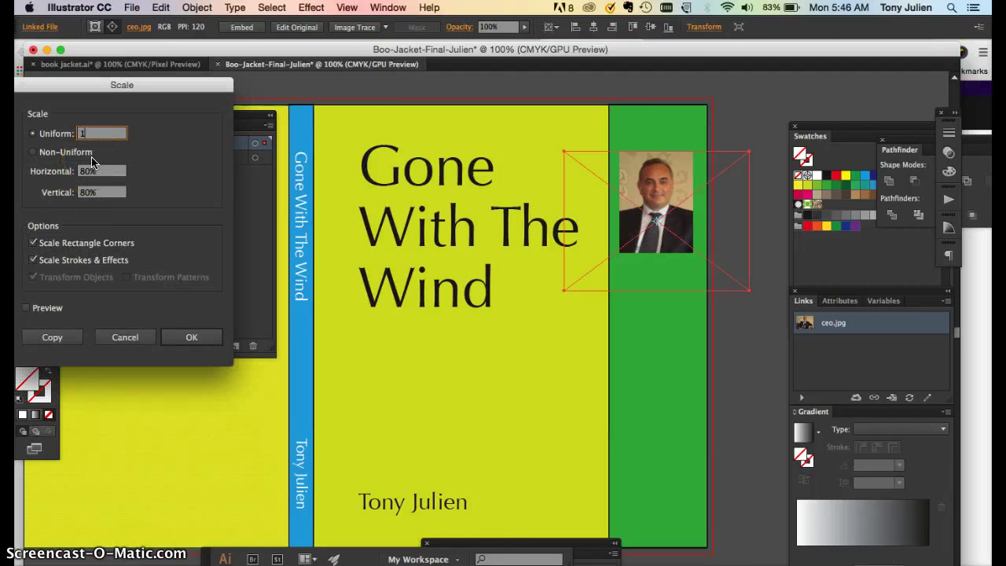
{"action": "type", "text": "120"}
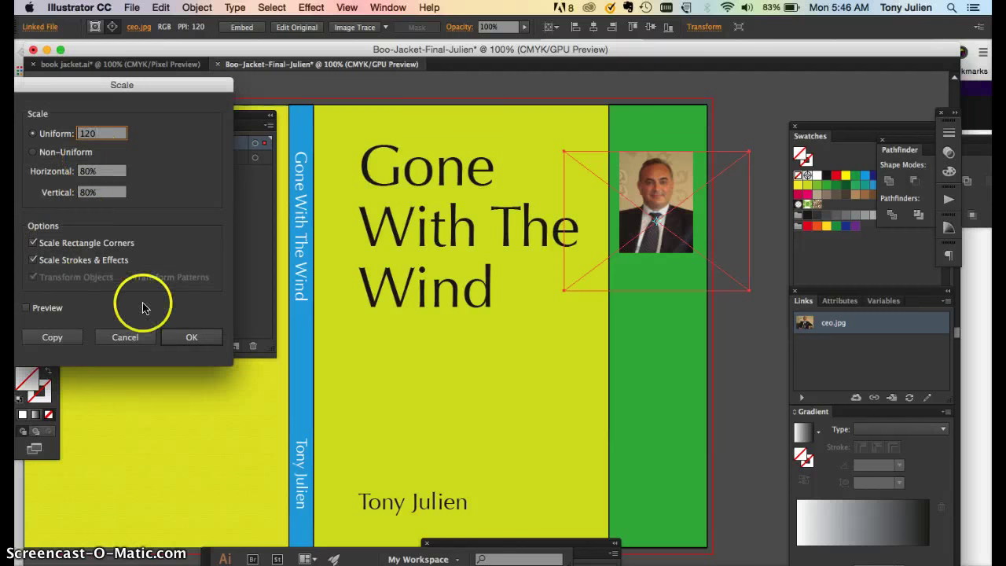
{"action": "left_click", "coordinate": [189, 337]}
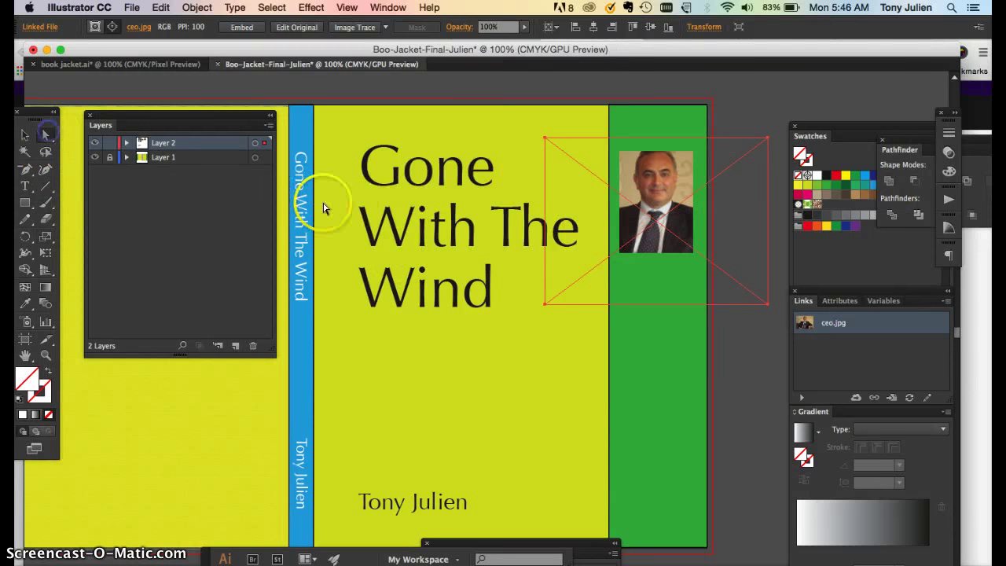
Step: Nudge the enlarged photo down and left inside its frame to centre the face
{"action": "left_click", "coordinate": [659, 173]}
{"action": "mouse_move", "coordinate": [659, 180]}
{"action": "left_mouse_down"}
{"action": "mouse_move", "coordinate": [651, 174]}
{"action": "mouse_move", "coordinate": [655, 182]}
{"action": "left_mouse_up"}
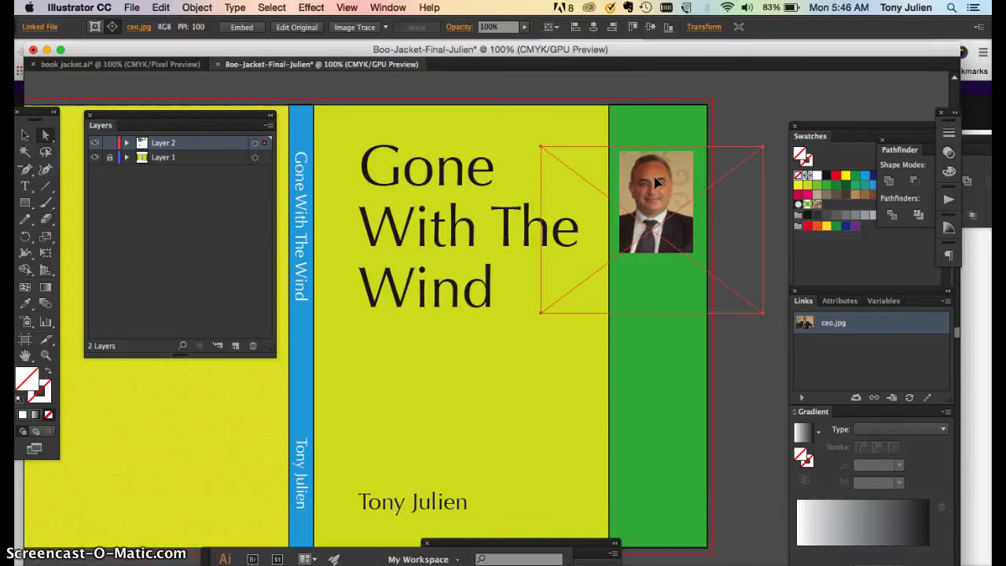
{"action": "left_click", "coordinate": [666, 173]}
{"action": "left_click", "coordinate": [684, 175]}
{"action": "left_click", "coordinate": [657, 235]}
{"action": "left_click", "coordinate": [647, 235]}
{"action": "left_click", "coordinate": [648, 235]}
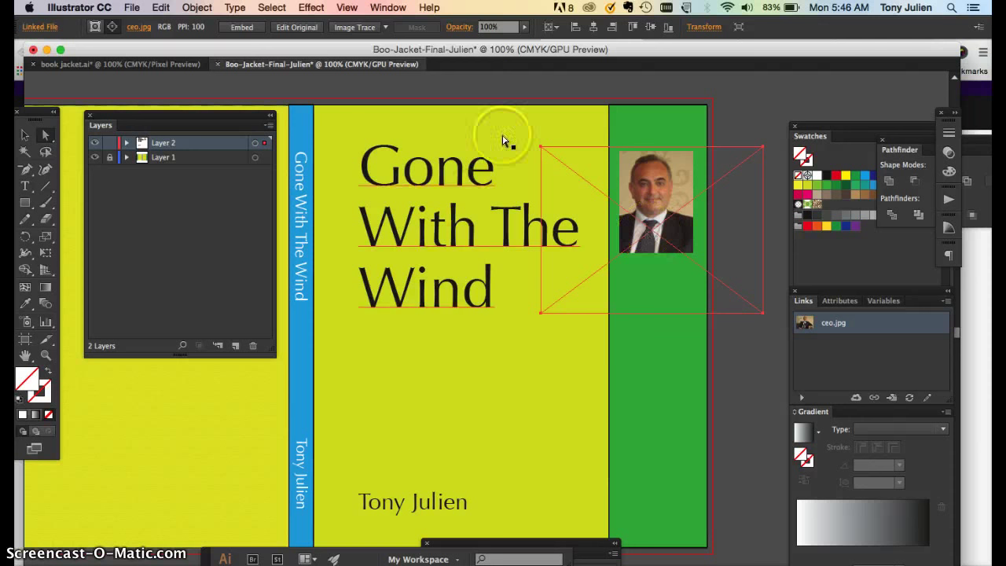
{"action": "left_click", "coordinate": [507, 232]}
{"action": "left_click", "coordinate": [548, 232]}
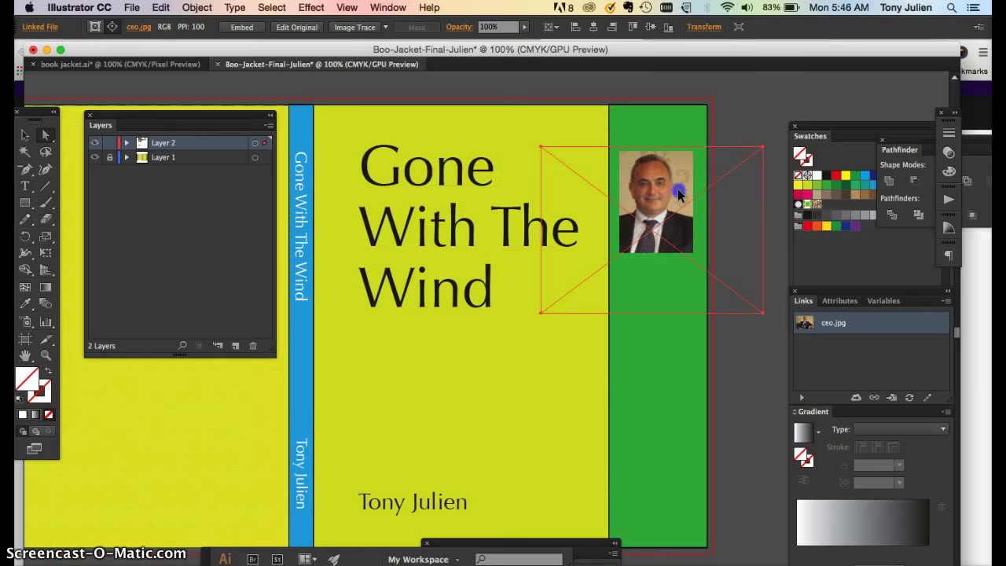
Step: Reselect the linked ceo.jpg image inside the clip group with the Direct Selection tool
{"action": "left_click", "coordinate": [757, 116]}
{"action": "left_click", "coordinate": [684, 159]}
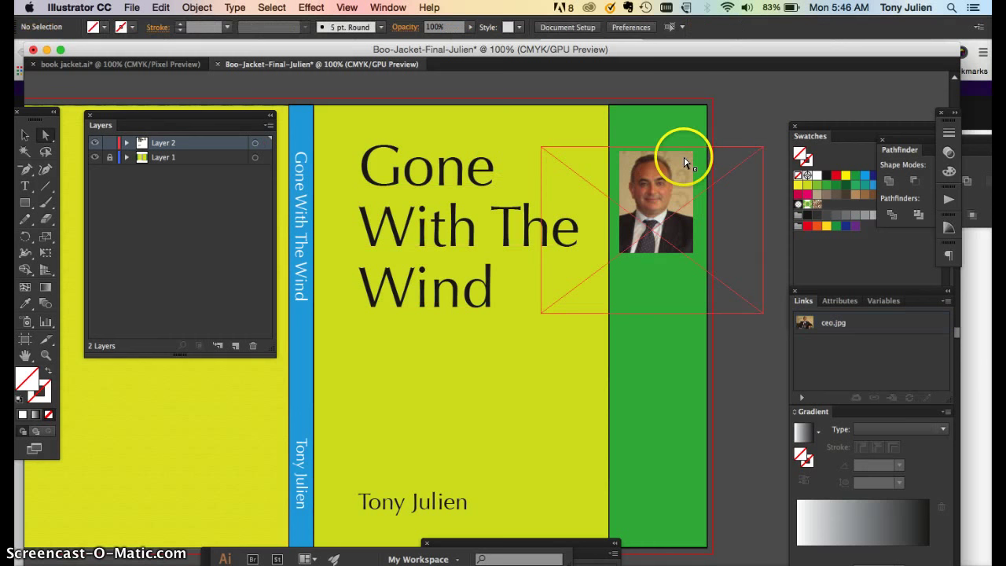
{"action": "left_click", "coordinate": [24, 134]}
{"action": "left_click", "coordinate": [642, 180]}
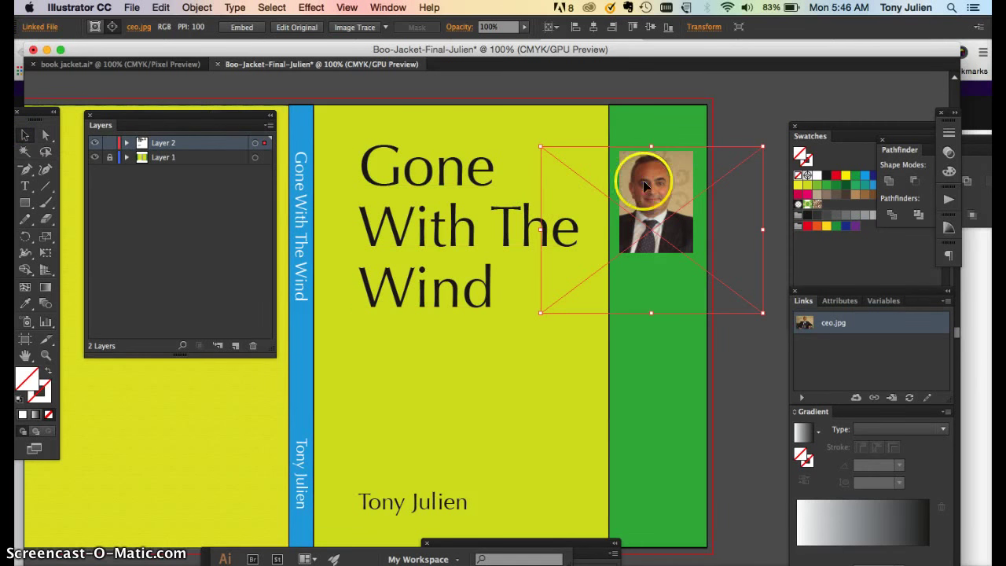
{"action": "left_click", "coordinate": [695, 138]}
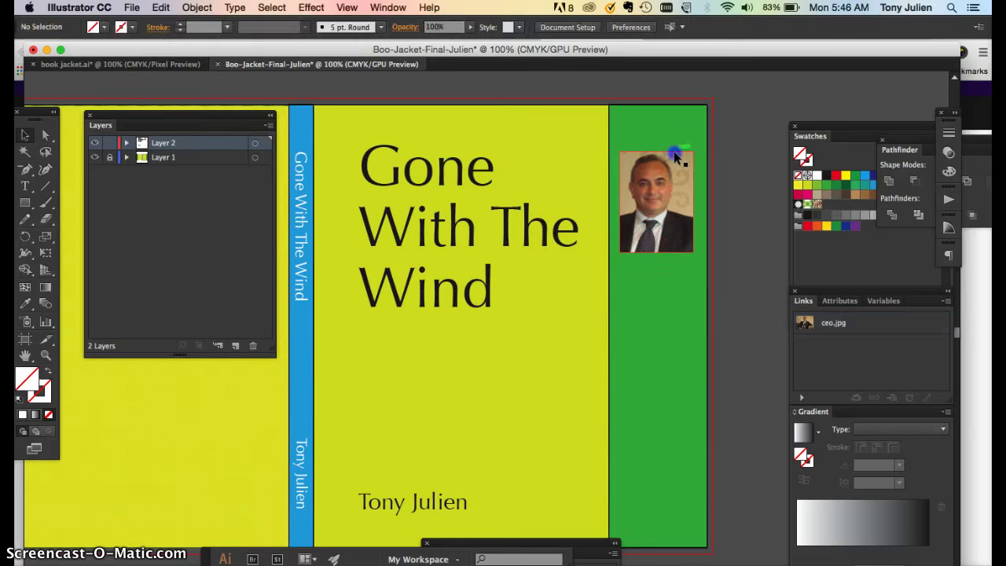
{"action": "left_click", "coordinate": [673, 150]}
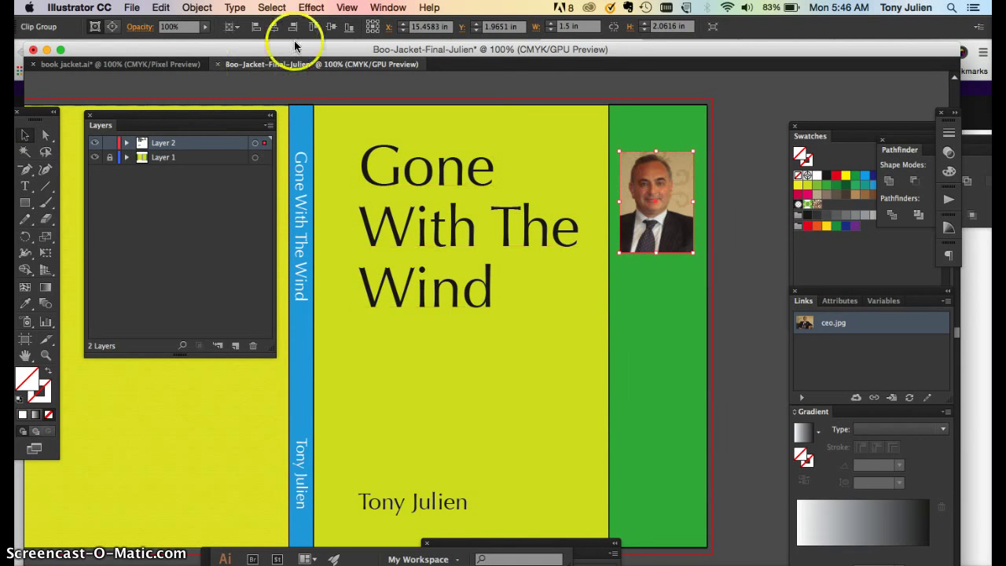
{"action": "left_click", "coordinate": [44, 138]}
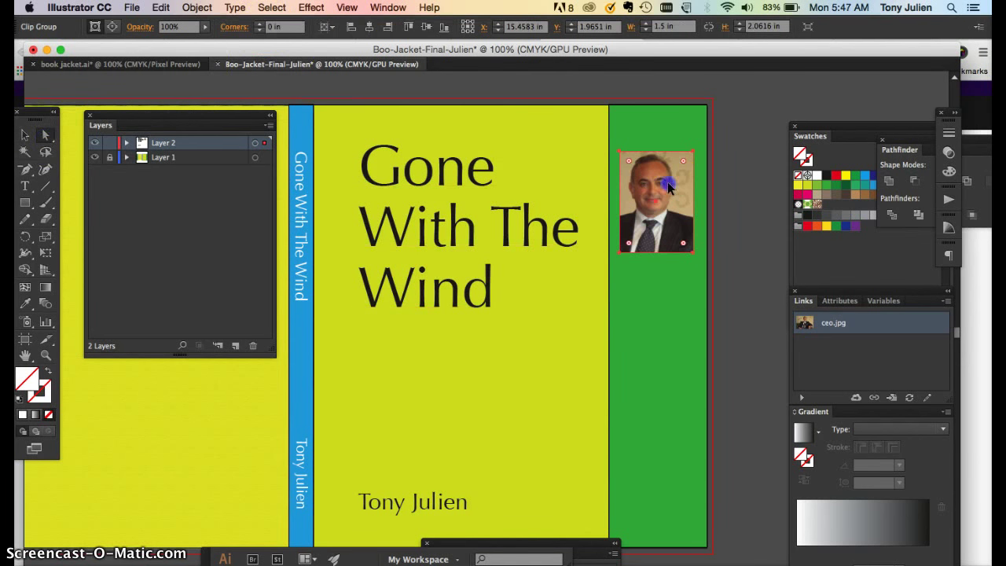
{"action": "left_click", "coordinate": [742, 186]}
{"action": "left_click", "coordinate": [678, 175]}
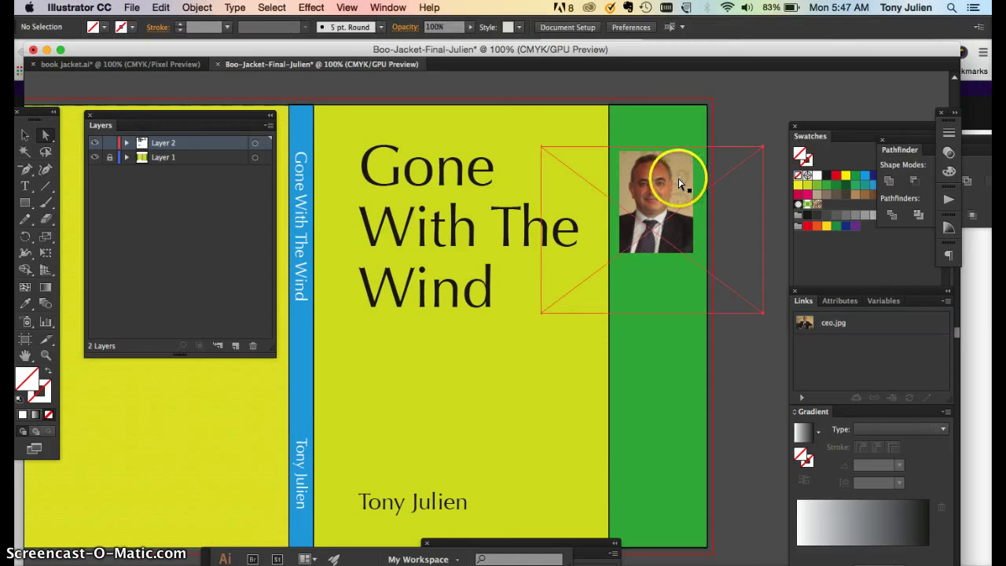
{"action": "left_click", "coordinate": [629, 253]}
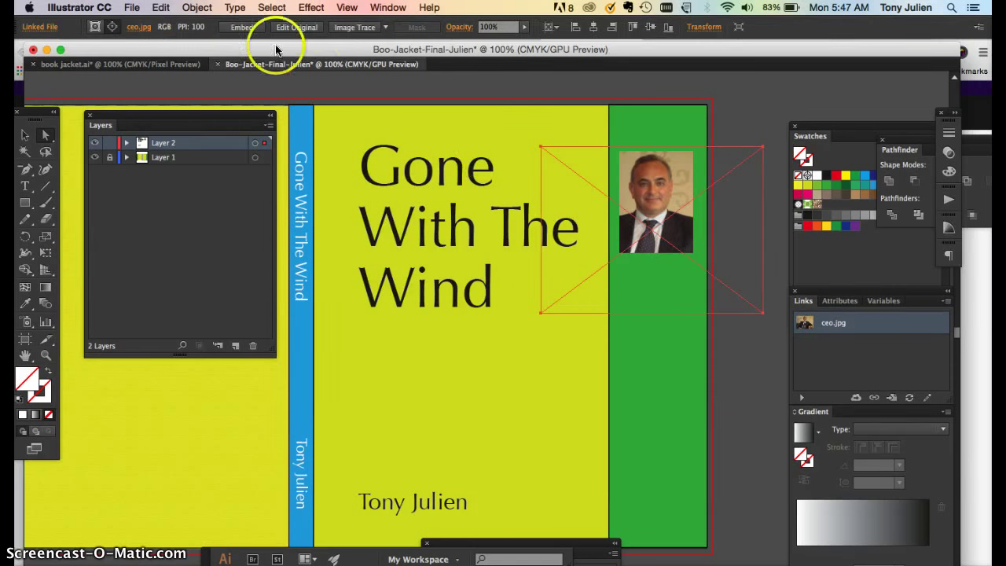
Step: Embed the linked ceo.jpg photo into the document from the Control panel
{"action": "left_click", "coordinate": [245, 28]}
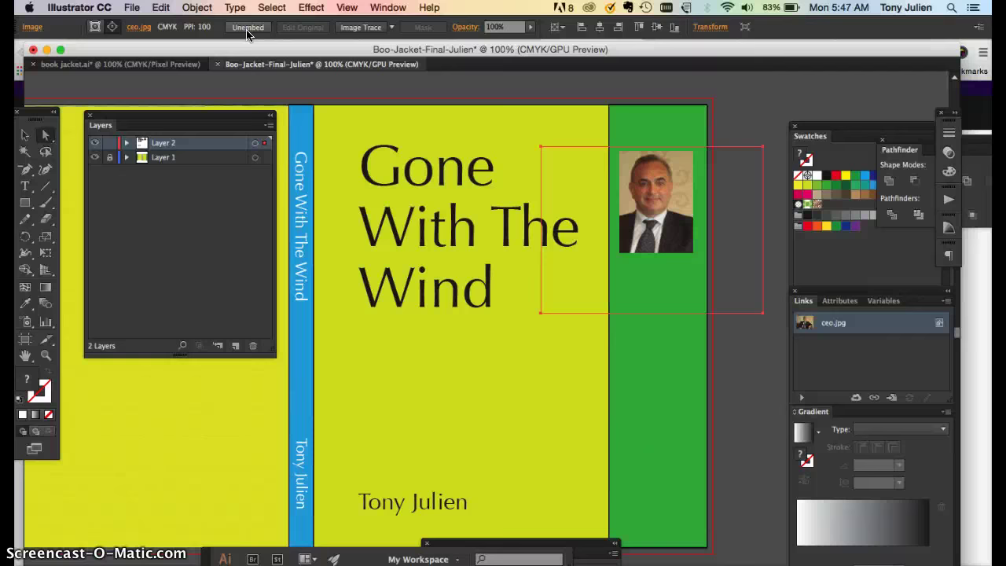
{"action": "left_click", "coordinate": [24, 137]}
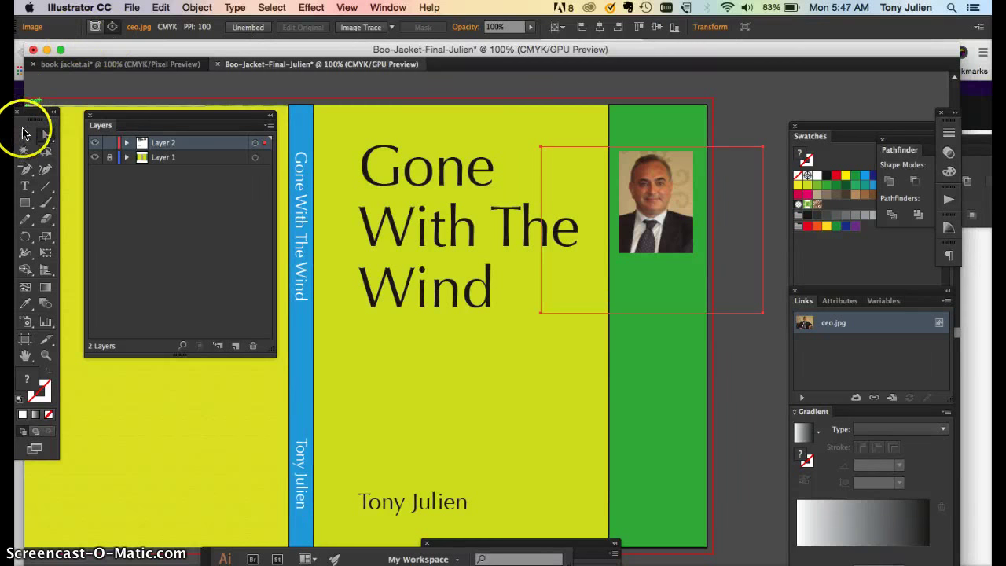